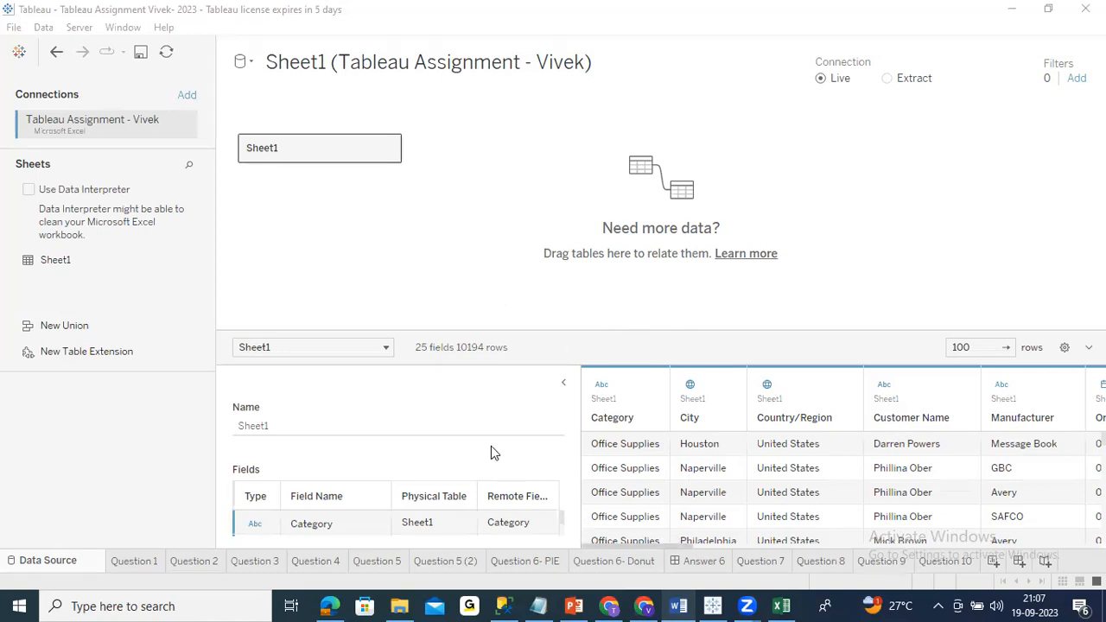
{"action": "left_click", "coordinate": [52, 31]}
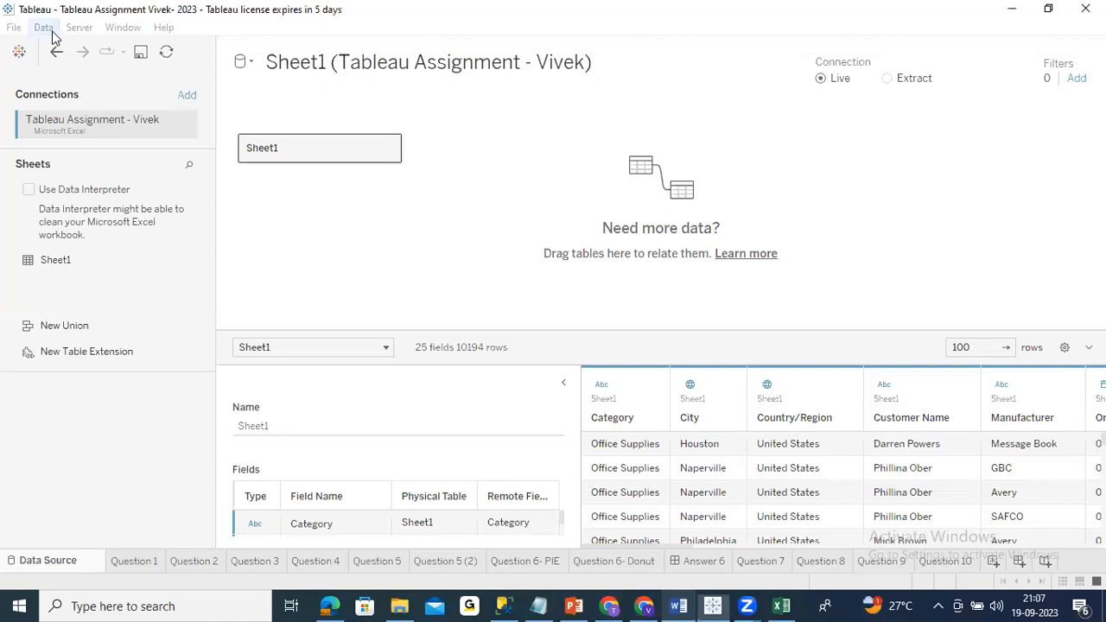
{"action": "left_click", "coordinate": [52, 31]}
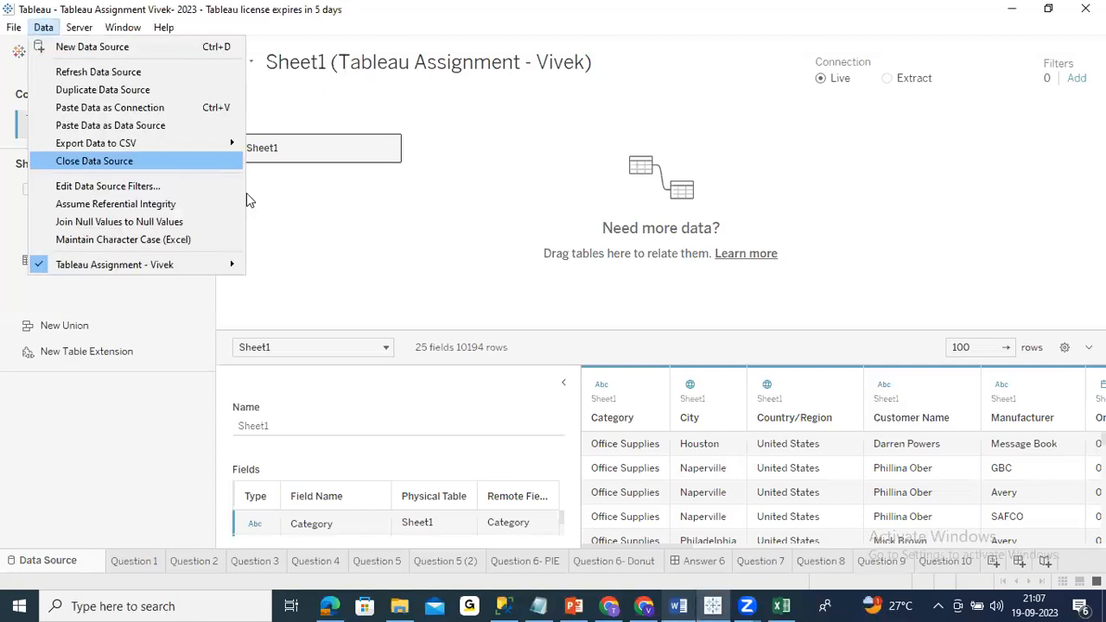
{"action": "left_click", "coordinate": [417, 263]}
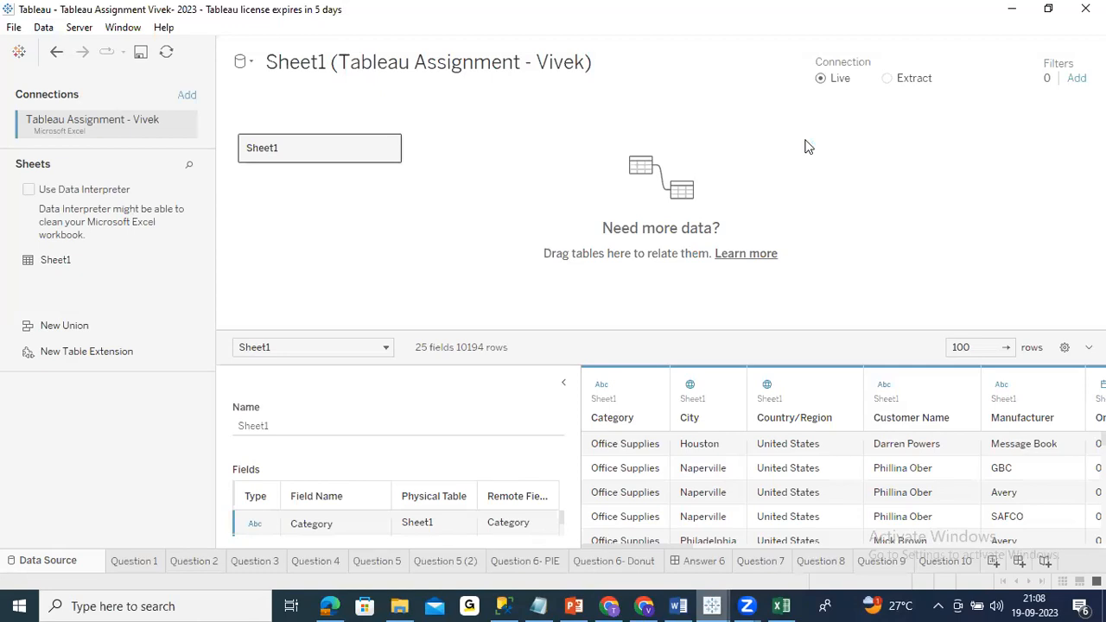
{"action": "left_click", "coordinate": [800, 89]}
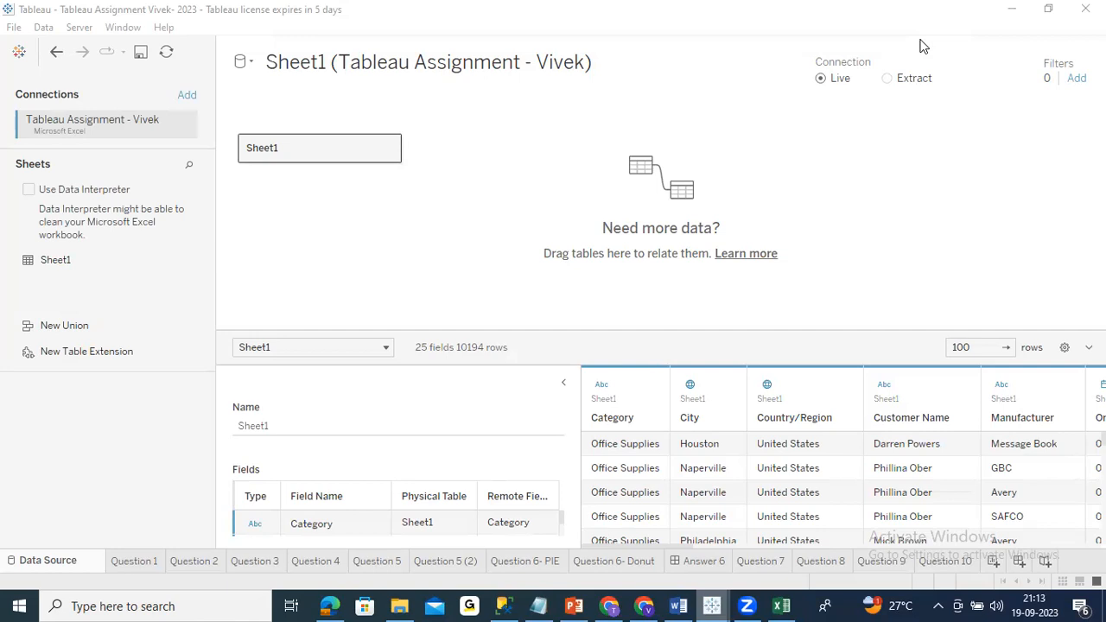
Switch to the blank Book1 workbook, examine its additional file types and full list of server connectors, and close that workbook
{"action": "mouse_move", "coordinate": [712, 604]}
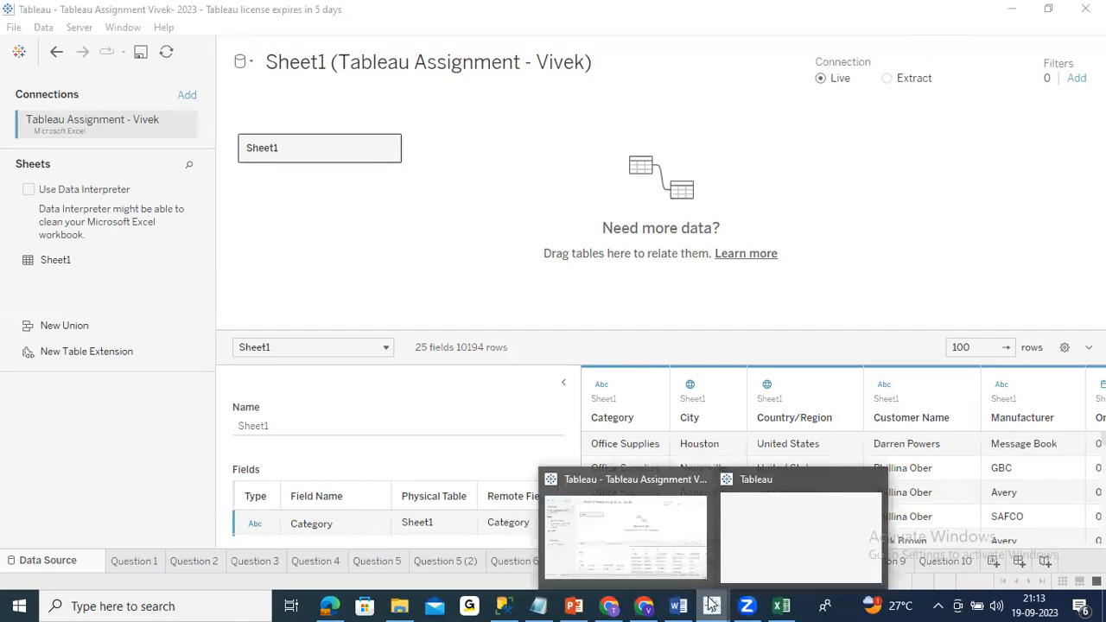
{"action": "left_click", "coordinate": [785, 548]}
{"action": "left_click", "coordinate": [769, 479]}
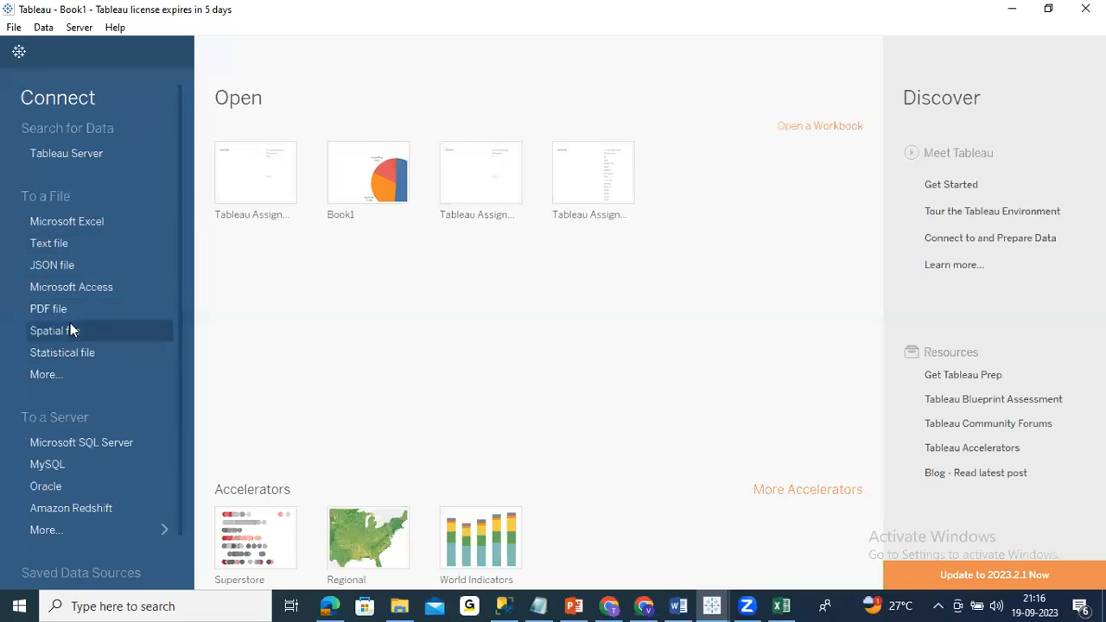
{"action": "left_click", "coordinate": [50, 372]}
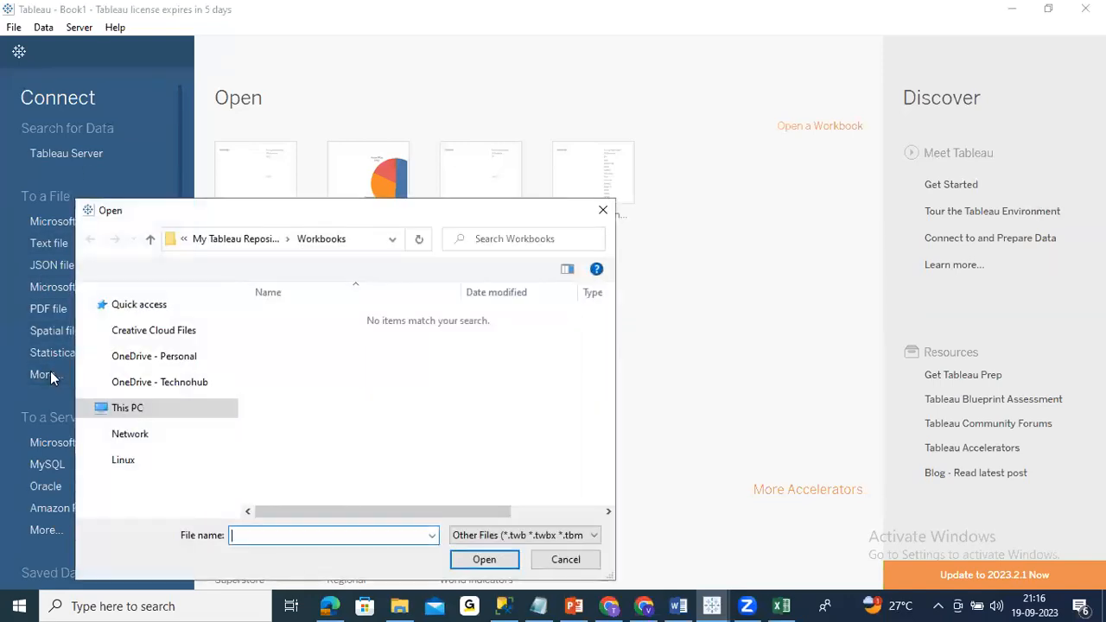
{"action": "left_click", "coordinate": [603, 210]}
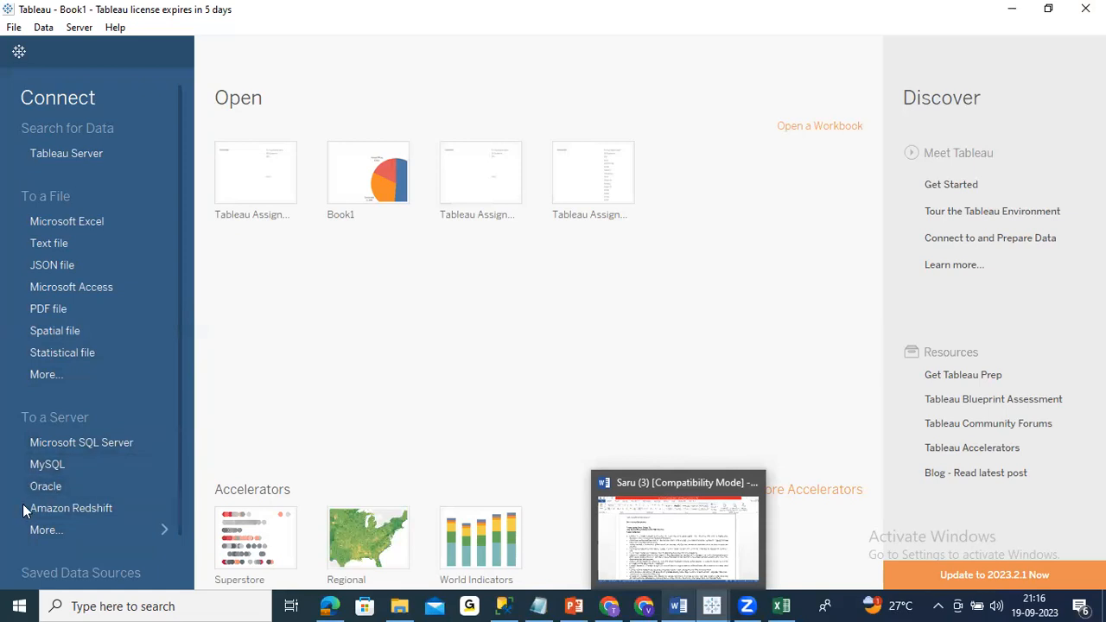
{"action": "left_click", "coordinate": [163, 521]}
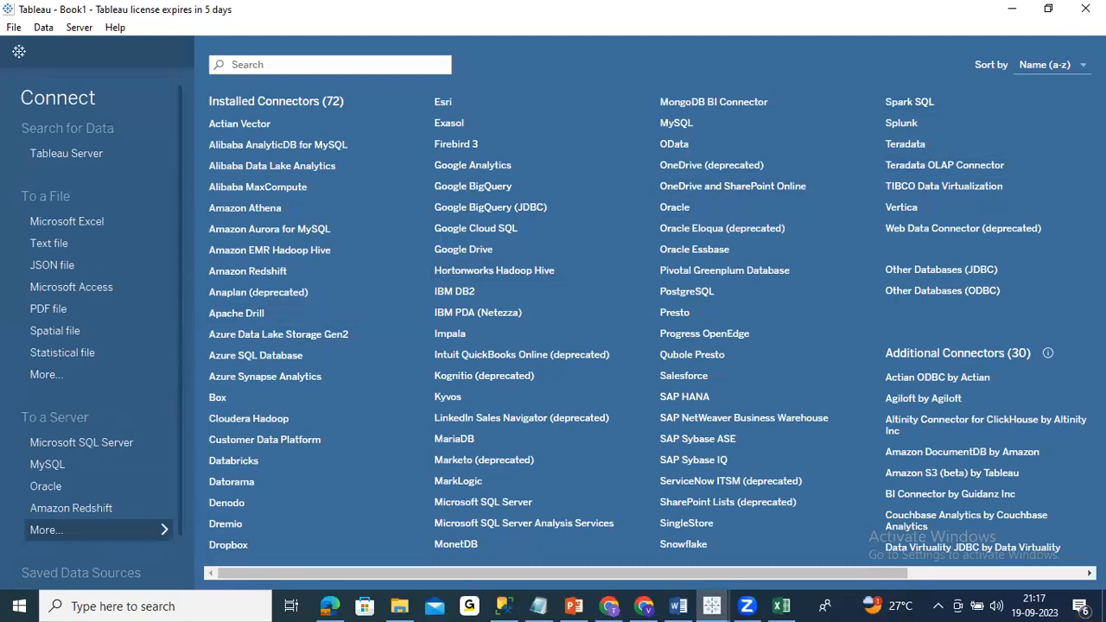
{"action": "left_click", "coordinate": [1085, 8]}
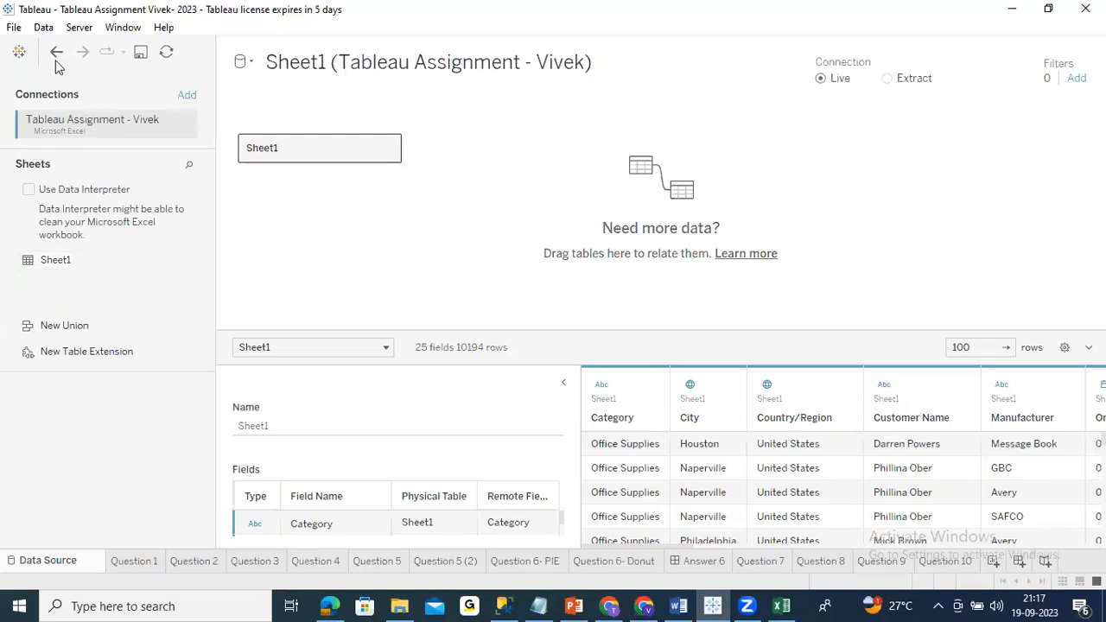
View the connection types offered for a new data source in the assignment workbook without adding one
{"action": "left_click", "coordinate": [45, 28]}
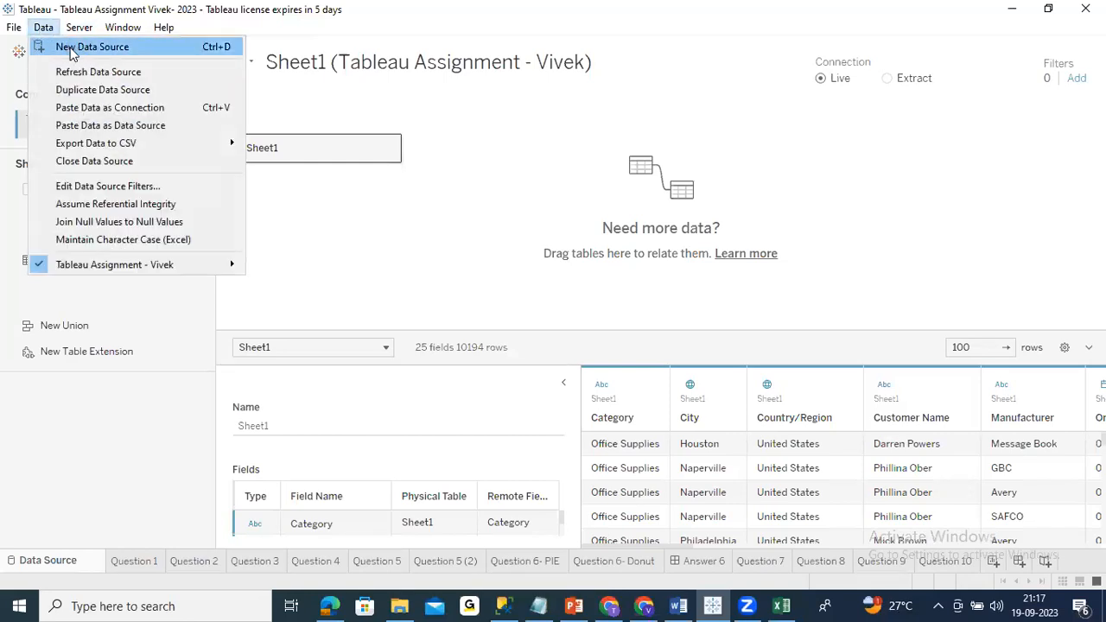
{"action": "left_click", "coordinate": [68, 48]}
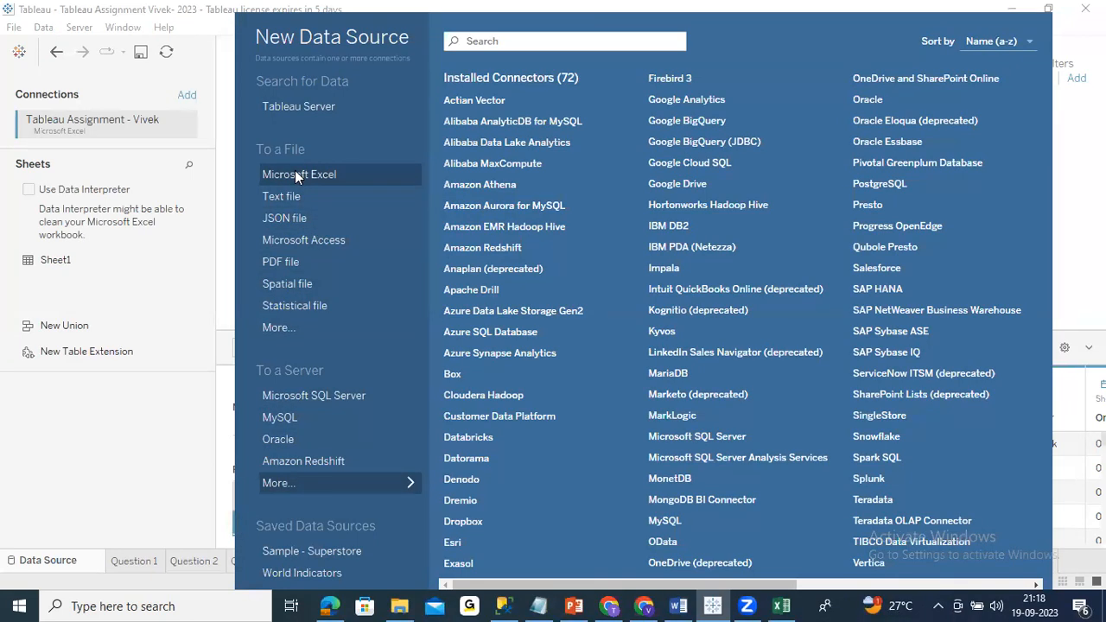
{"action": "left_click", "coordinate": [108, 409]}
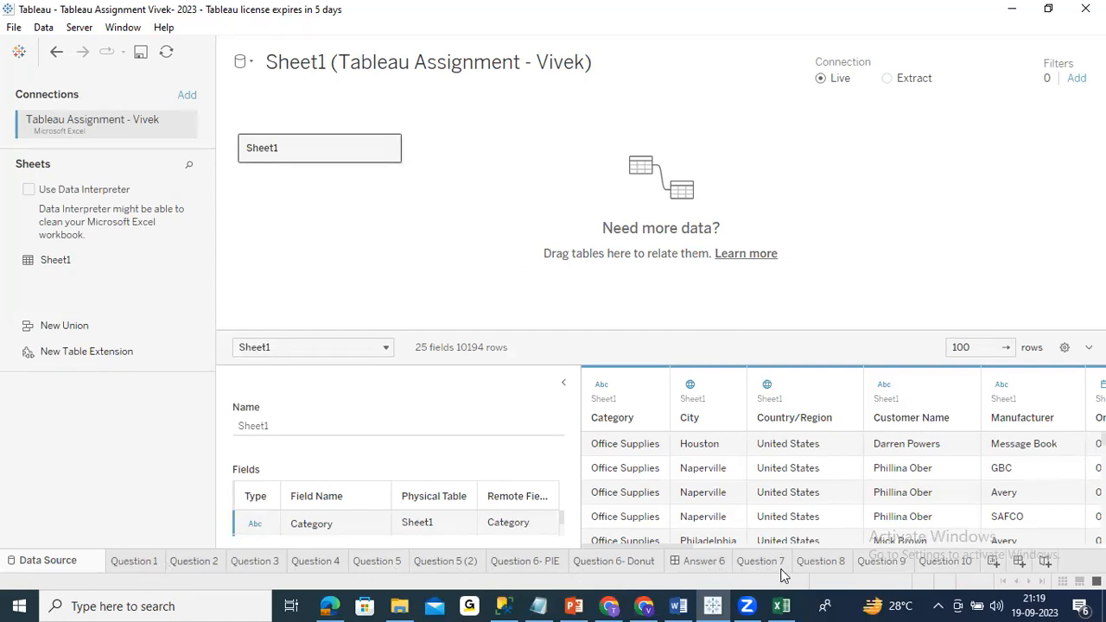
Look through the Question 1, Question 2 and Question 3 worksheets
{"action": "left_click", "coordinate": [145, 565]}
{"action": "left_click", "coordinate": [202, 565]}
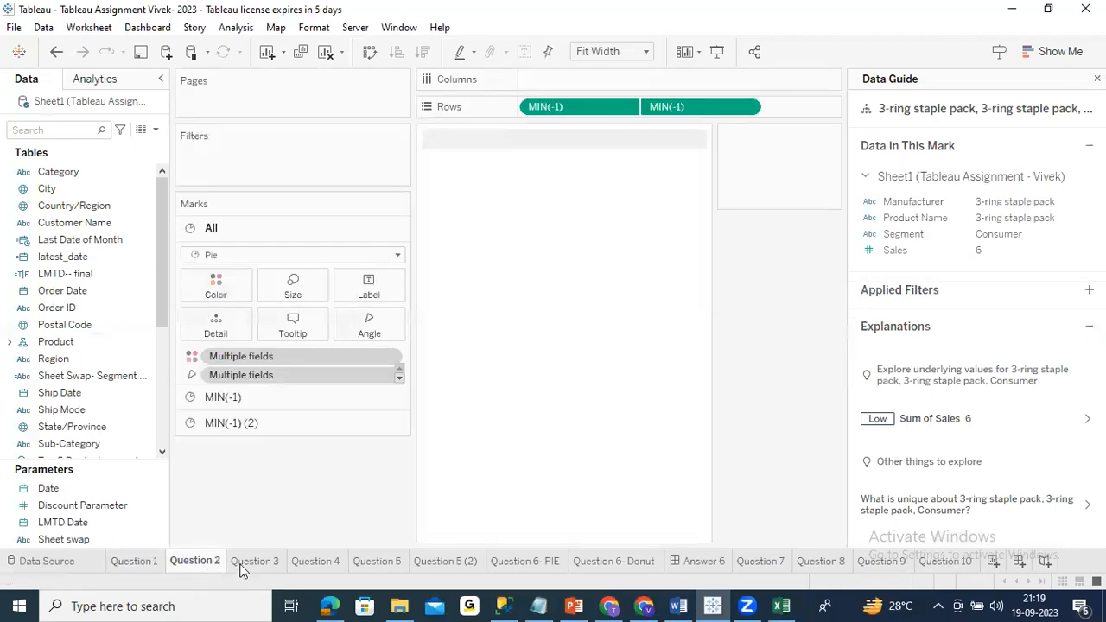
{"action": "left_click", "coordinate": [246, 566]}
Add a new blank worksheet to the workbook and close its Data Guide
{"action": "mouse_move", "coordinate": [347, 554]}
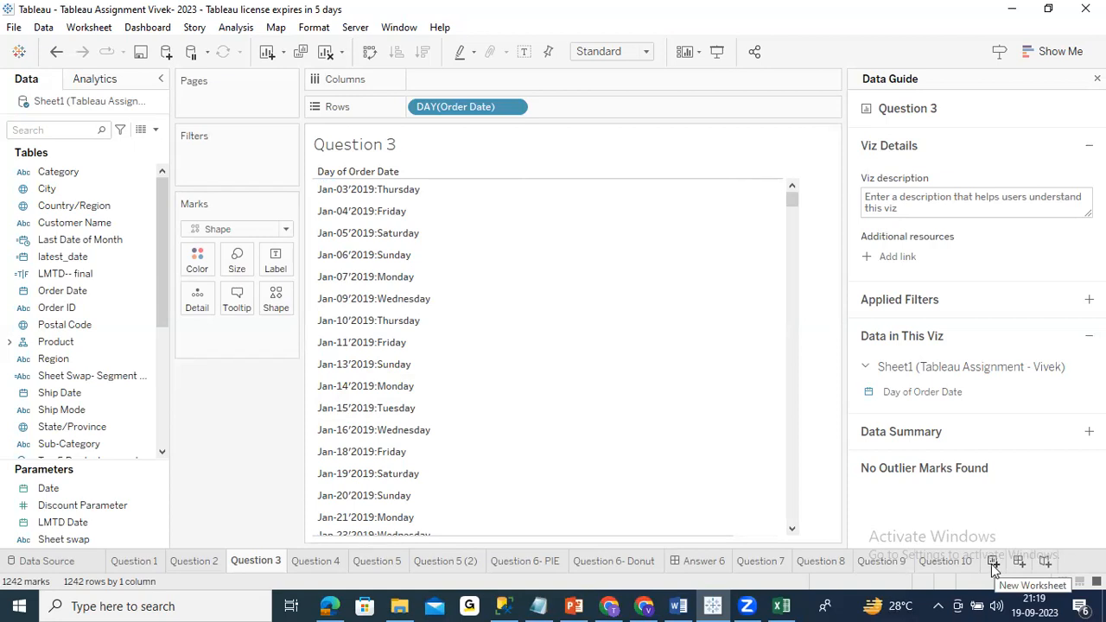
{"action": "left_click", "coordinate": [994, 563]}
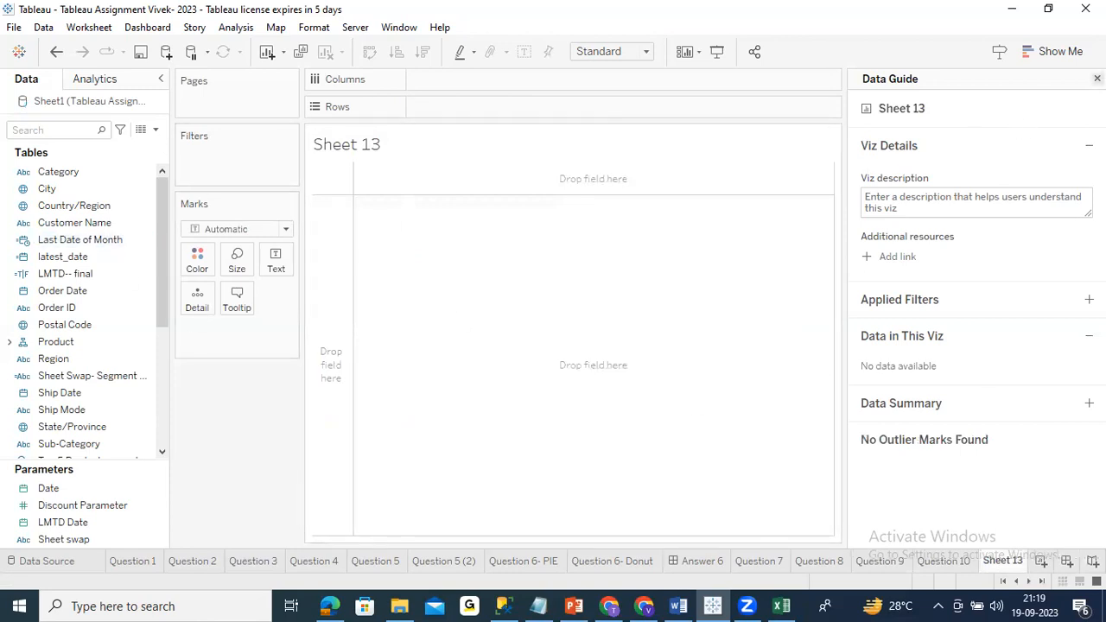
{"action": "left_click", "coordinate": [1097, 78]}
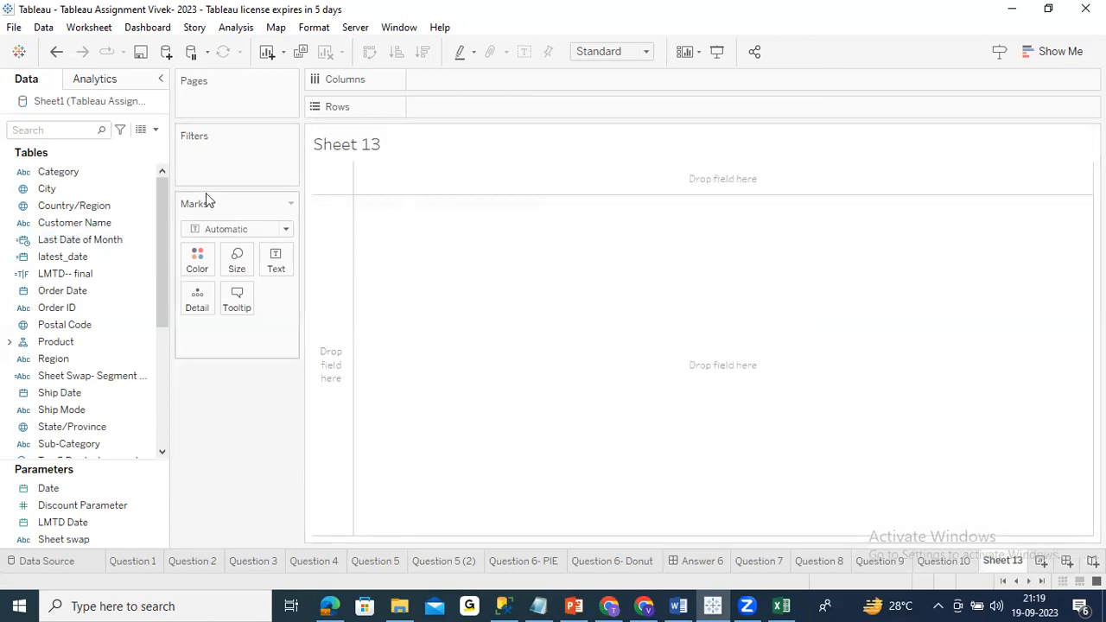
Examine the full list of dimensions, measures and parameters available to the new worksheet
{"action": "left_click", "coordinate": [101, 330]}
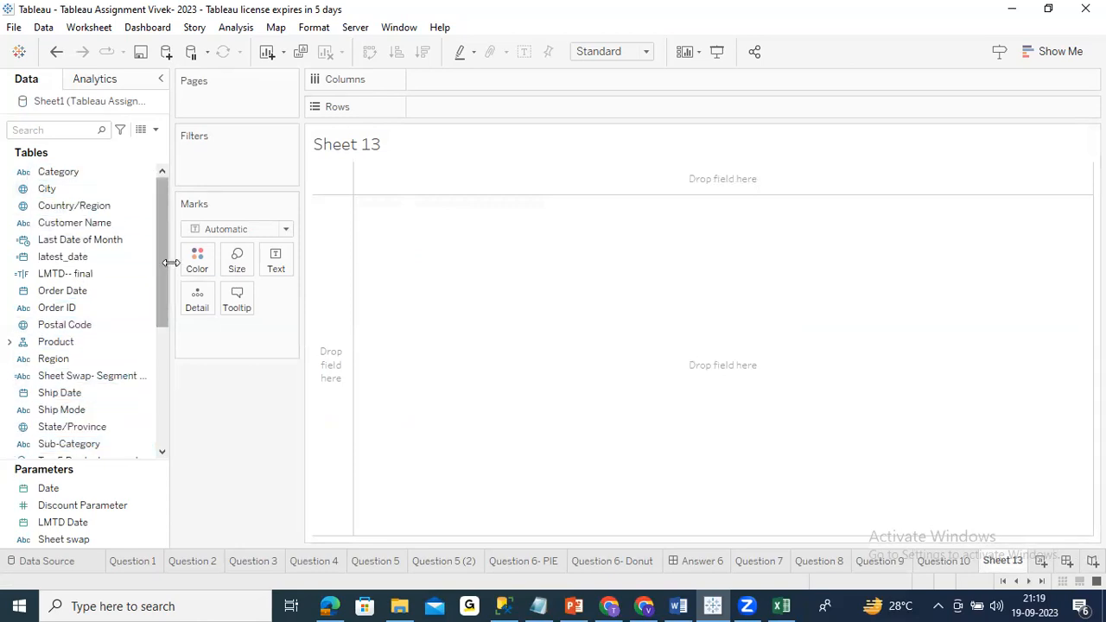
{"action": "mouse_move", "coordinate": [164, 241]}
{"action": "left_mouse_down"}
{"action": "mouse_move", "coordinate": [165, 338]}
{"action": "mouse_move", "coordinate": [162, 232]}
{"action": "left_mouse_up"}
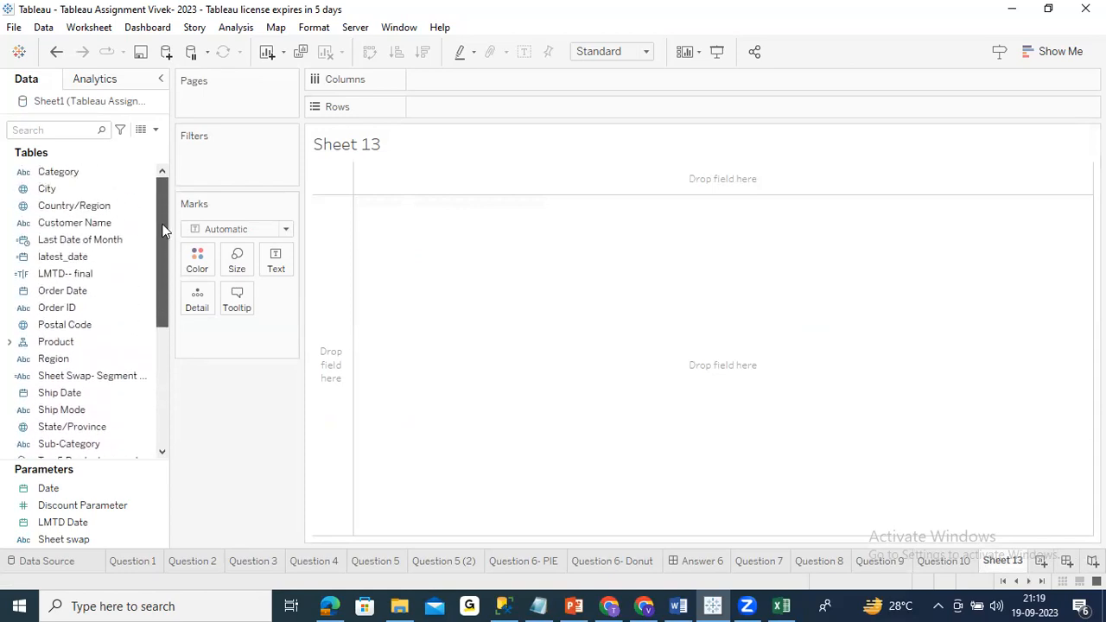
{"action": "left_click_drag", "start_coordinate": [163, 231], "coordinate": [178, 366]}
{"action": "left_click_drag", "start_coordinate": [165, 320], "coordinate": [151, 211]}
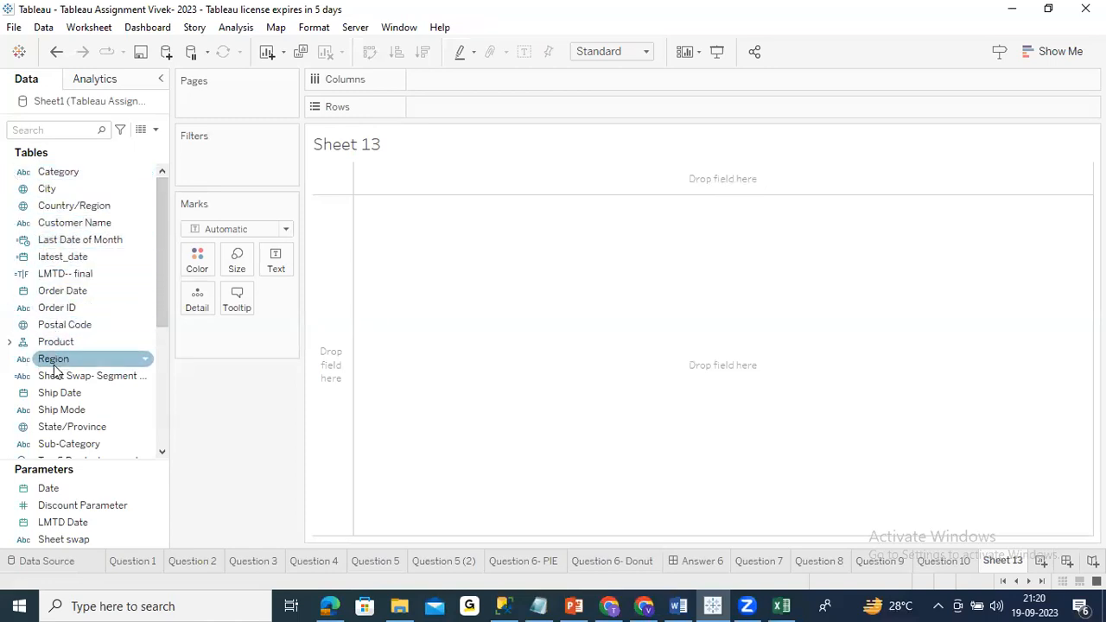
{"action": "left_click_drag", "start_coordinate": [164, 258], "coordinate": [165, 325]}
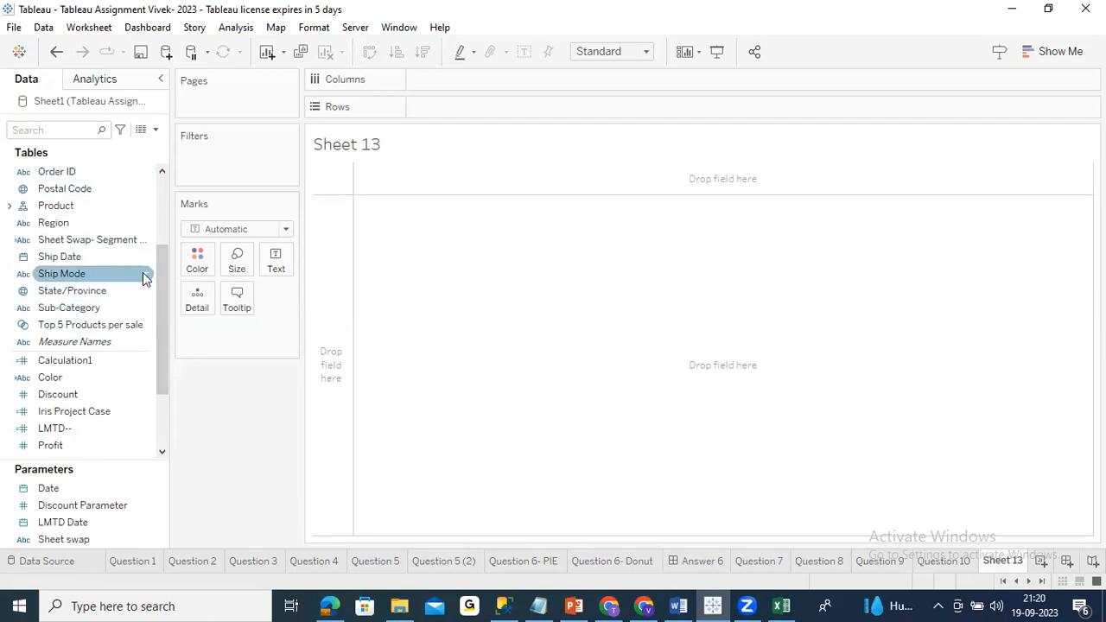
{"action": "left_click_drag", "start_coordinate": [164, 267], "coordinate": [166, 191]}
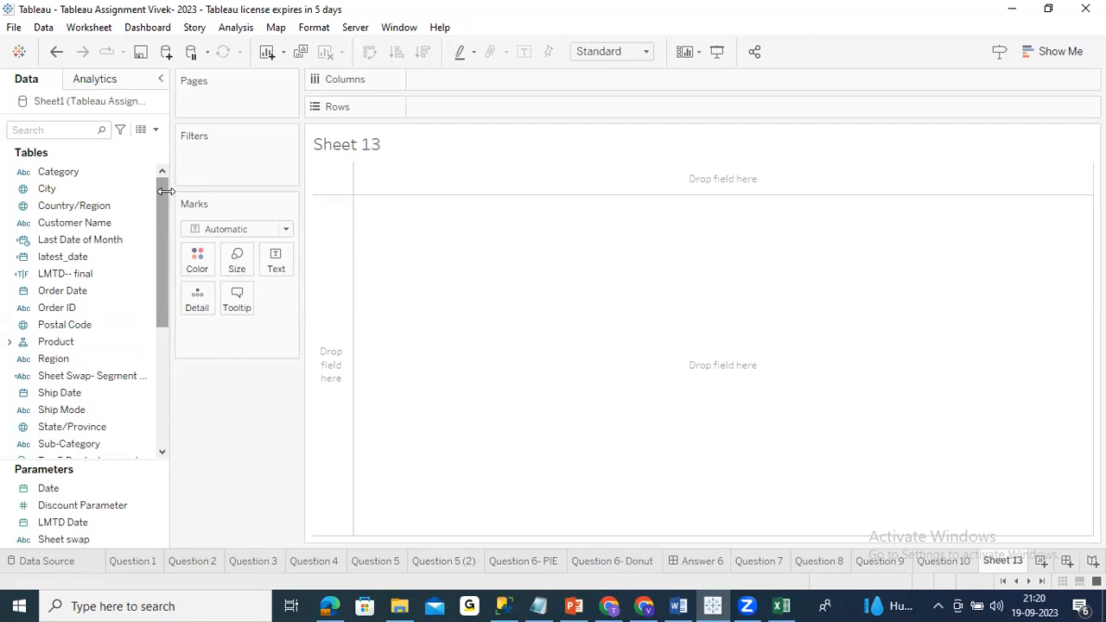
{"action": "left_click_drag", "start_coordinate": [161, 208], "coordinate": [176, 336]}
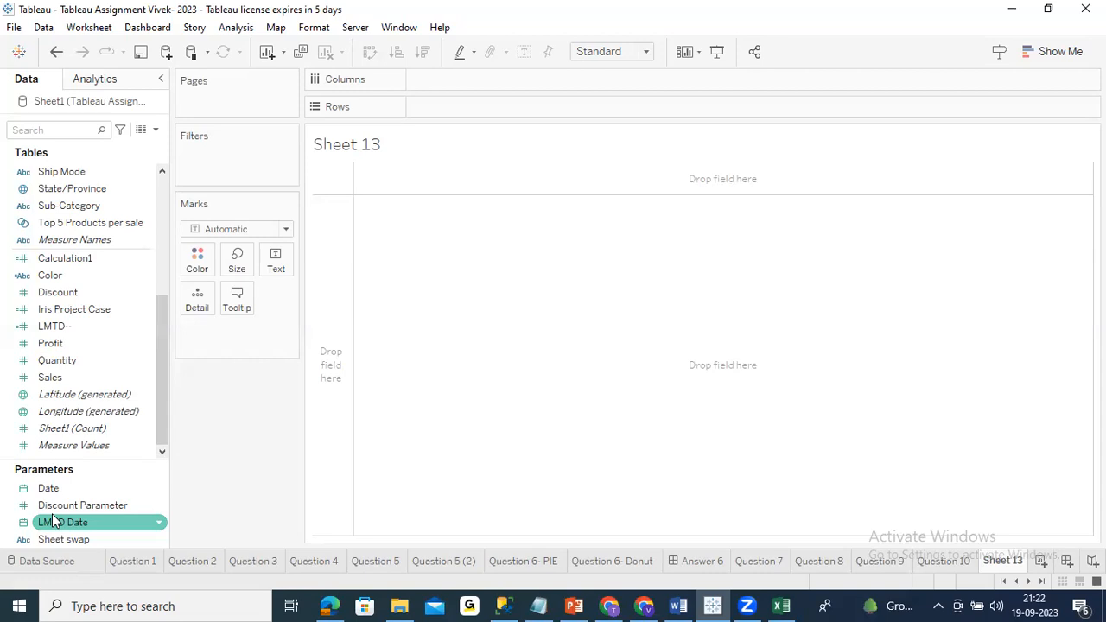
View the Question 6- Donut sheet and the Answer 6 dashboard, switching Sheet swap to Donut Chart and back to Pie Chart
{"action": "left_click", "coordinate": [585, 564]}
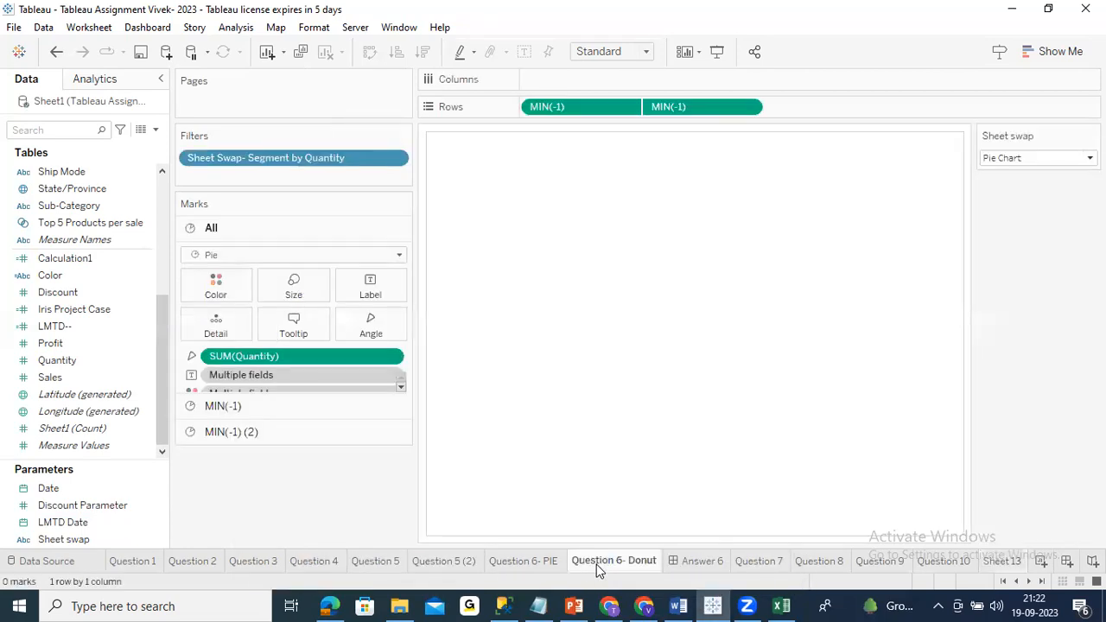
{"action": "left_click", "coordinate": [698, 559]}
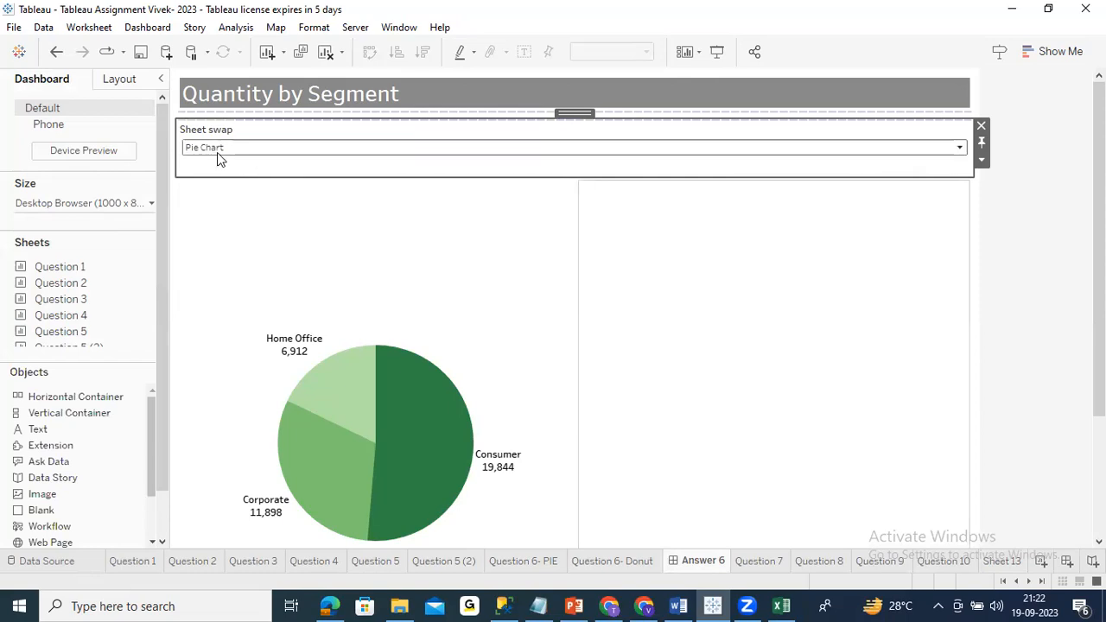
{"action": "left_click", "coordinate": [957, 151]}
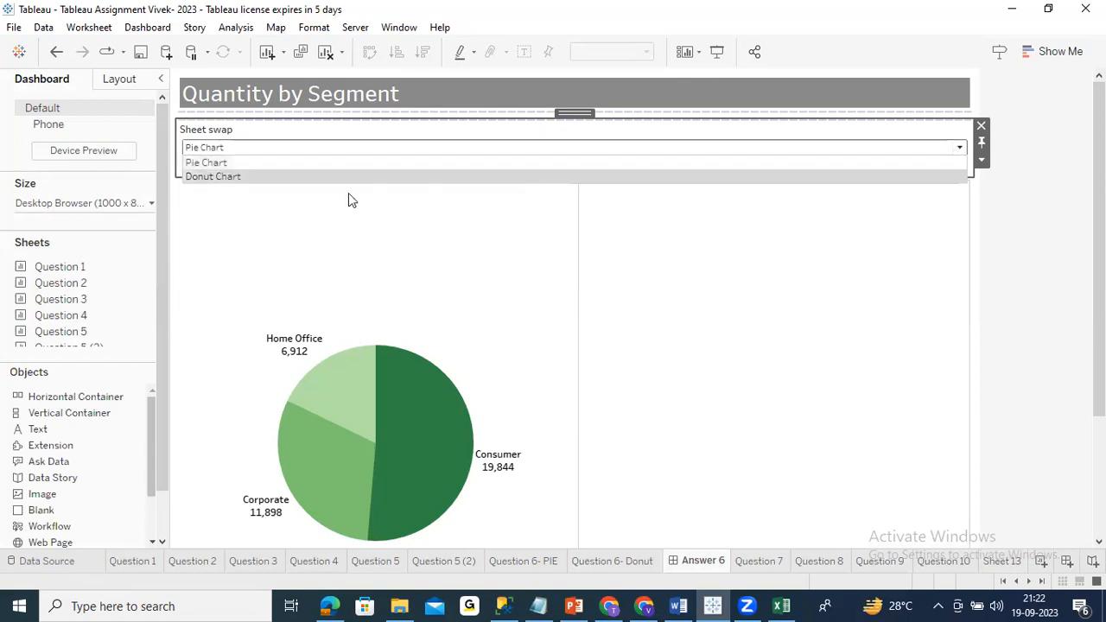
{"action": "left_click", "coordinate": [224, 174]}
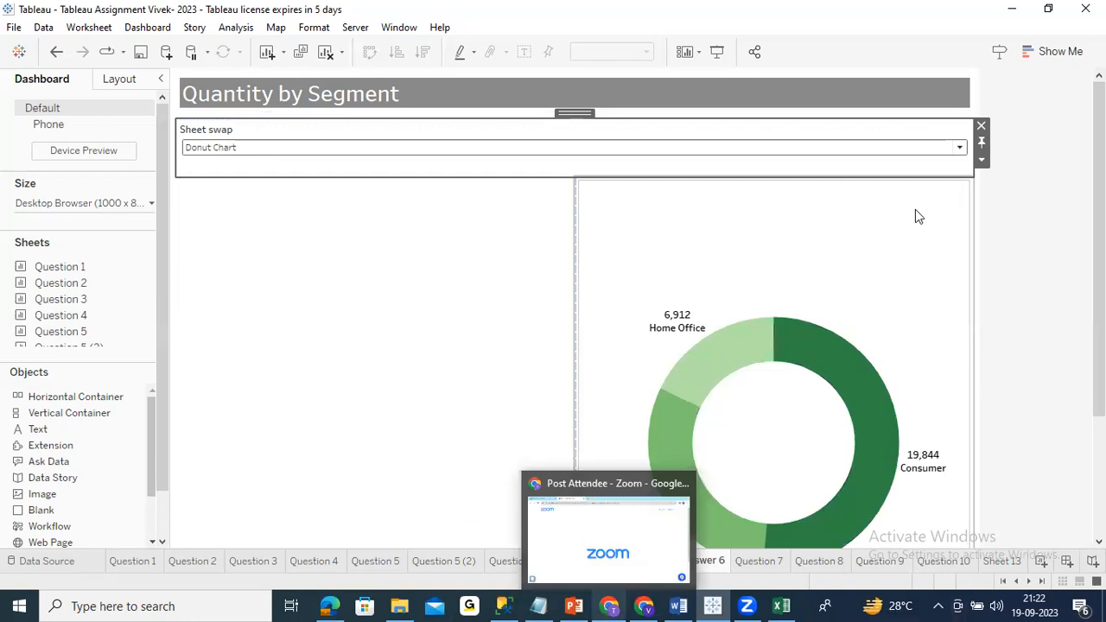
{"action": "left_click", "coordinate": [959, 147]}
{"action": "left_click", "coordinate": [325, 168]}
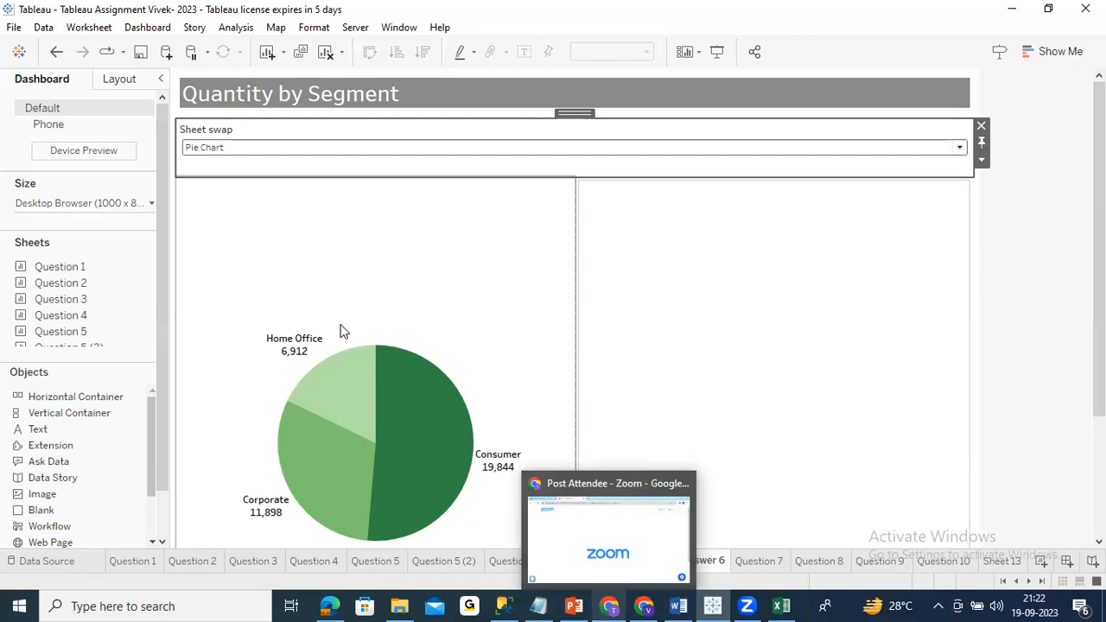
{"action": "left_click", "coordinate": [982, 159]}
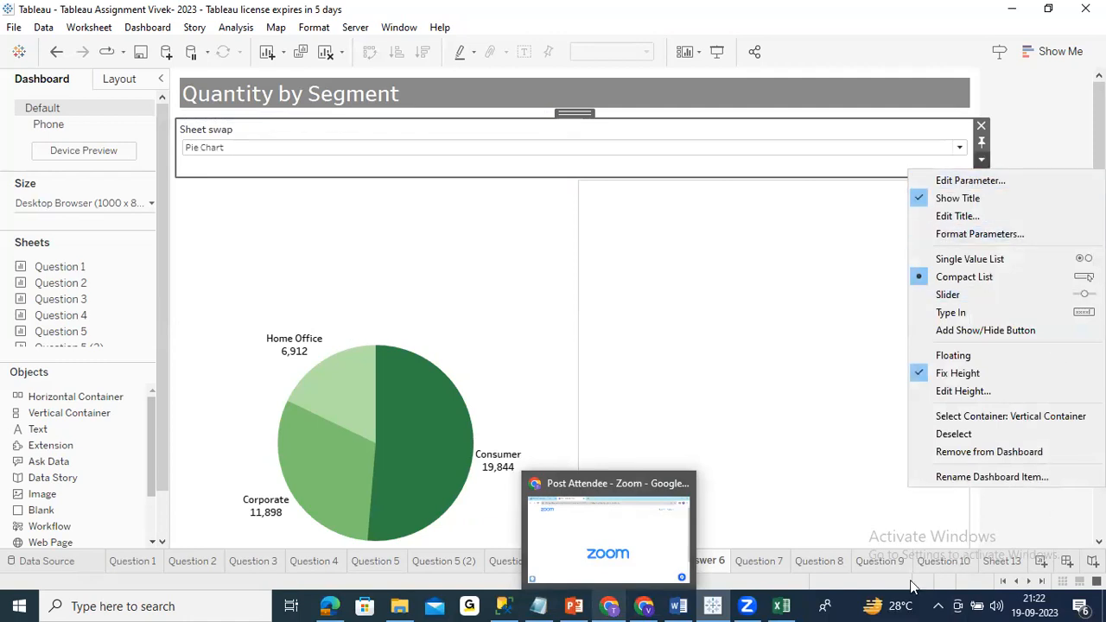
{"action": "left_click", "coordinate": [1032, 131]}
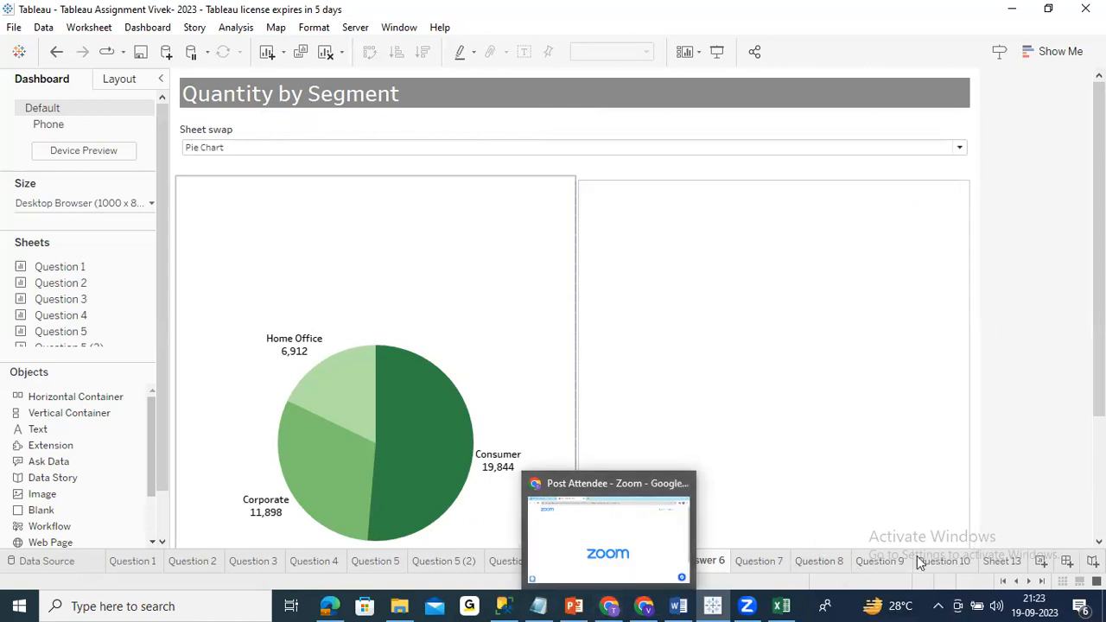
Return to the blank Sheet 13 worksheet and review the dimensions and measures in its field list
{"action": "left_click", "coordinate": [1006, 563]}
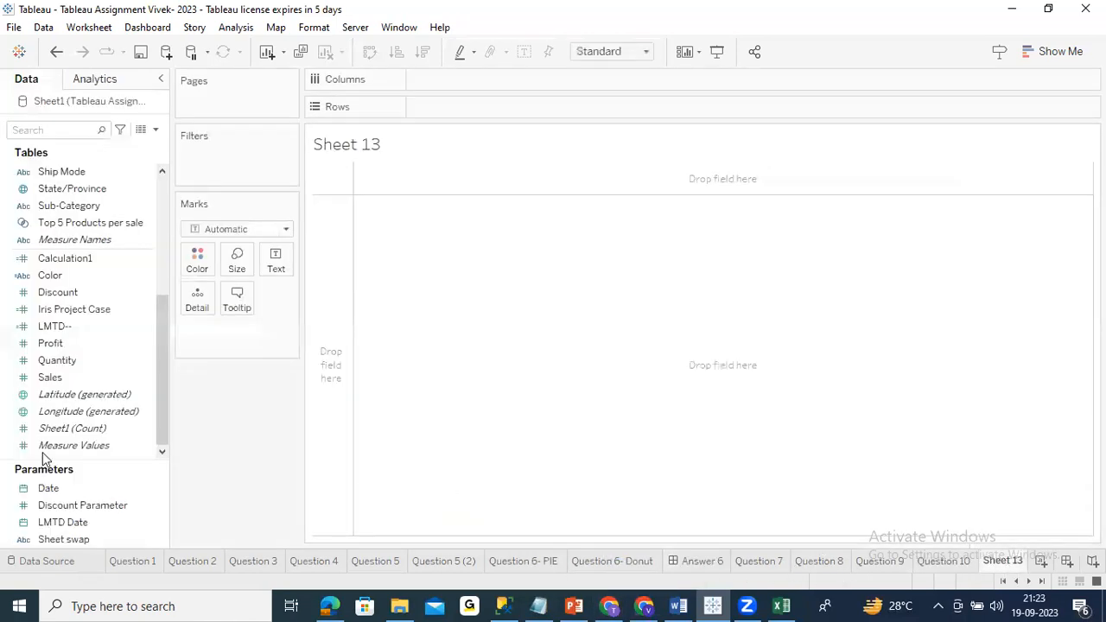
{"action": "left_click", "coordinate": [10, 403]}
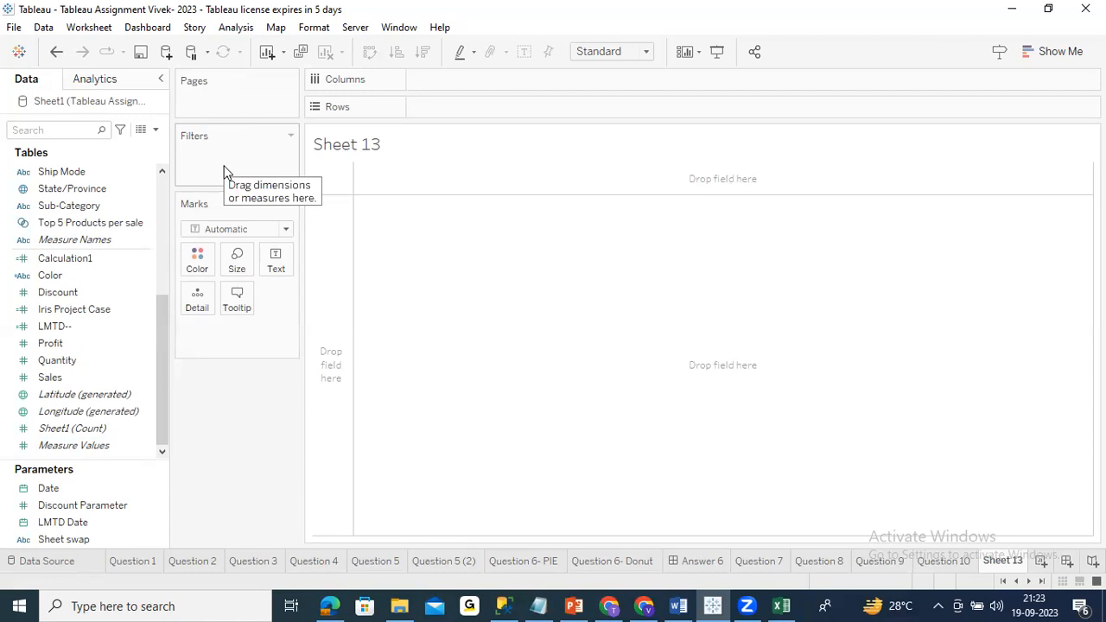
{"action": "mouse_move", "coordinate": [163, 329]}
{"action": "left_mouse_down"}
{"action": "mouse_move", "coordinate": [181, 207]}
{"action": "mouse_move", "coordinate": [179, 325]}
{"action": "left_mouse_up"}
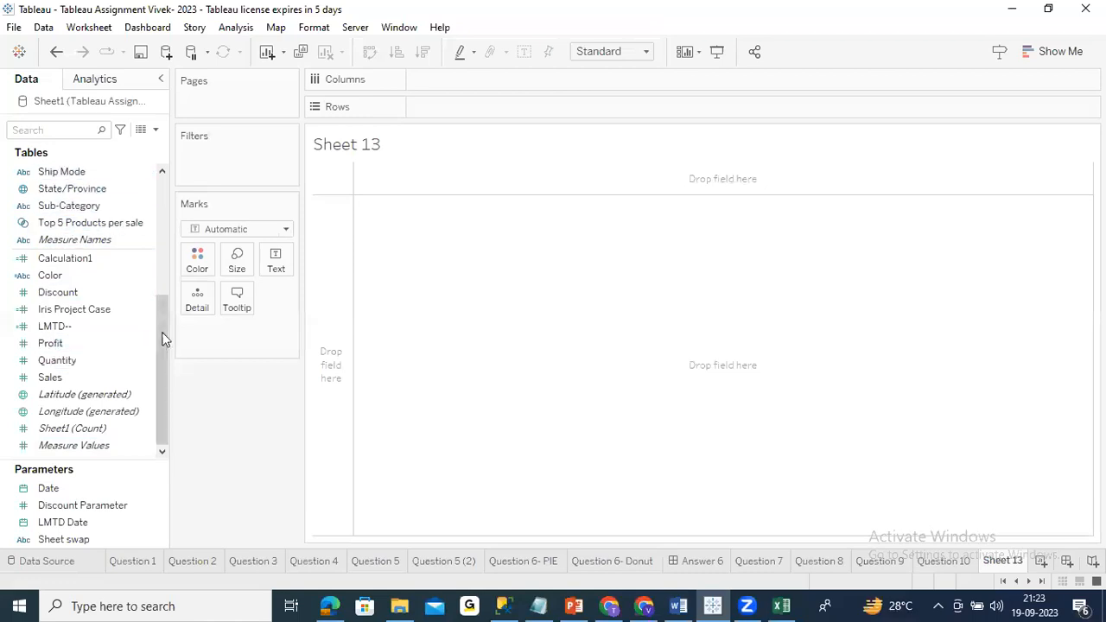
{"action": "left_click_drag", "start_coordinate": [165, 298], "coordinate": [165, 196]}
{"action": "left_click", "coordinate": [62, 259]}
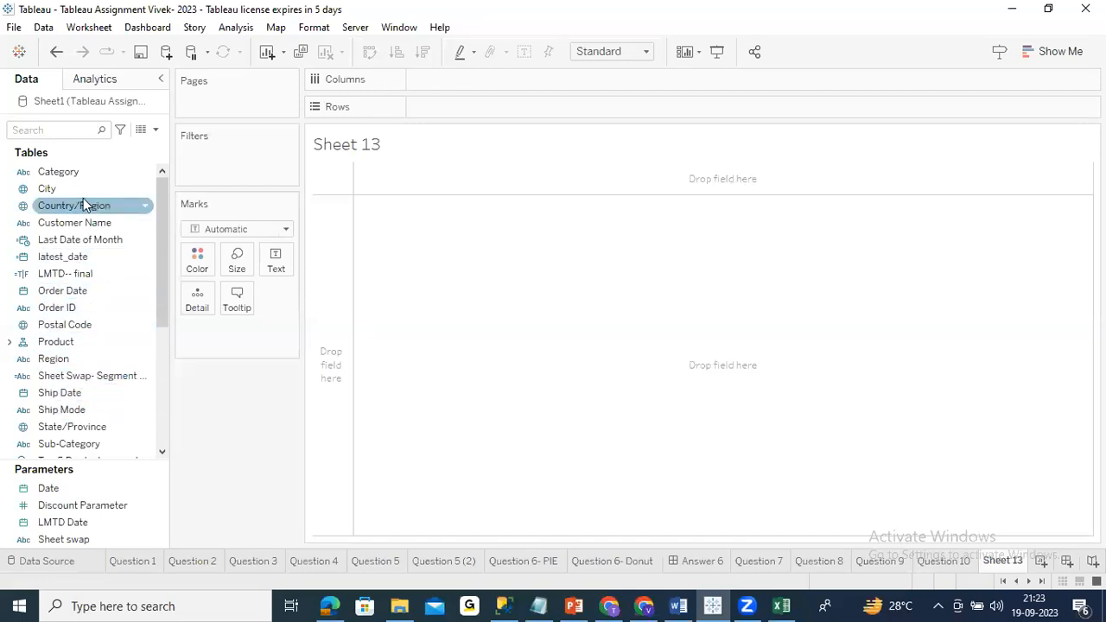
{"action": "scroll", "coordinate": [81, 344], "scroll_direction": "down", "scroll_amount": 3}
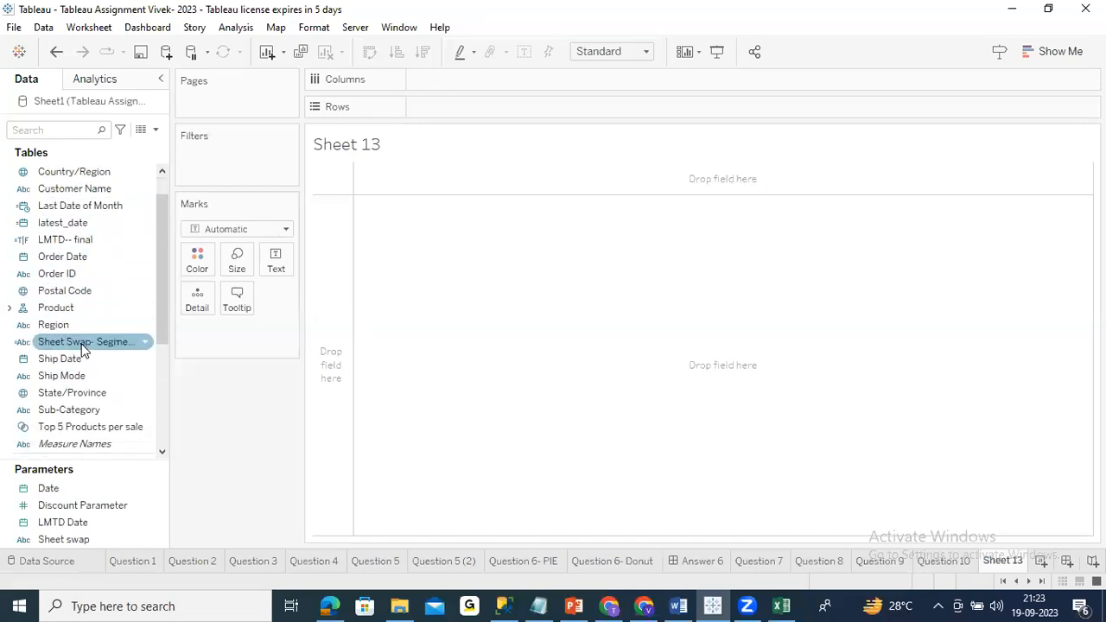
Examine the dimensions and measures in the field list and the filter options offered for Order Date, without applying a filter
{"action": "scroll", "coordinate": [81, 344], "scroll_direction": "down", "scroll_amount": 9}
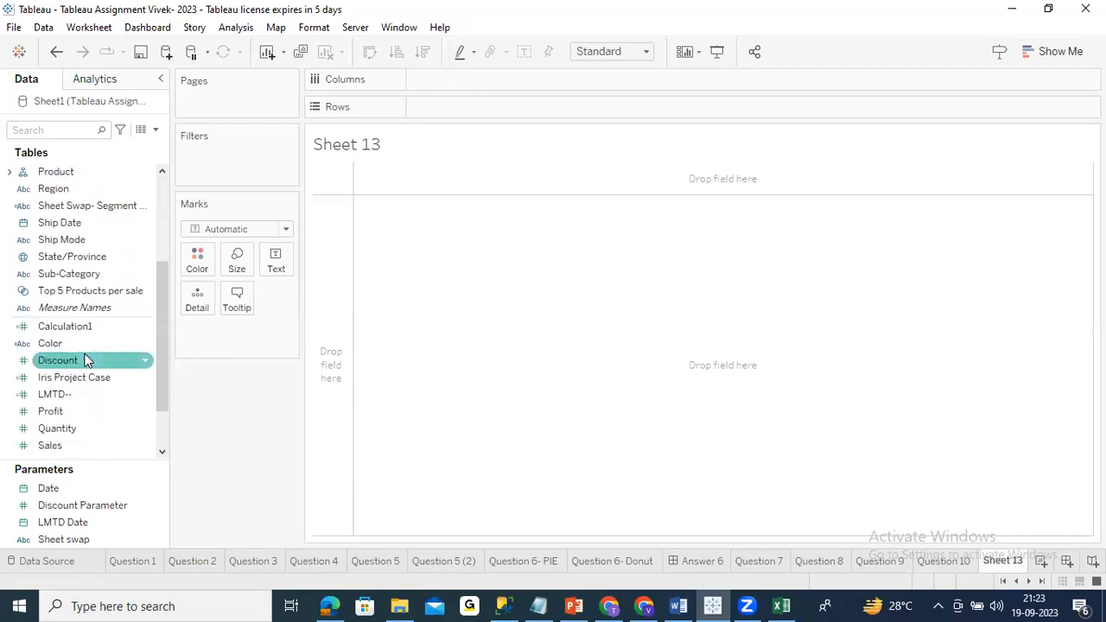
{"action": "scroll", "coordinate": [85, 360], "scroll_direction": "down", "scroll_amount": 1}
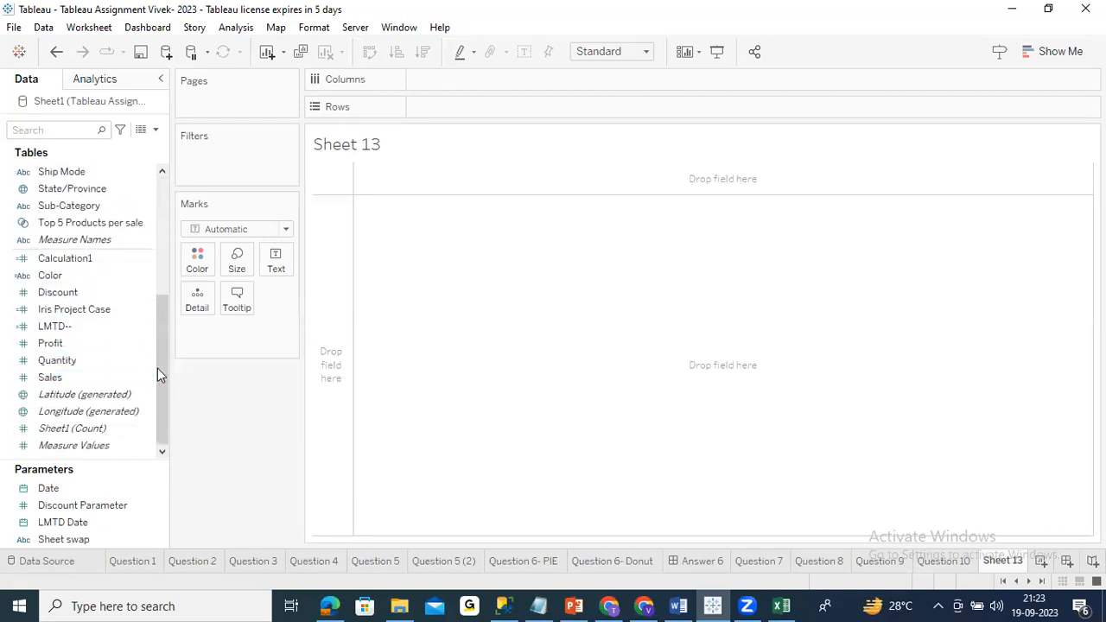
{"action": "left_click_drag", "start_coordinate": [164, 365], "coordinate": [163, 295]}
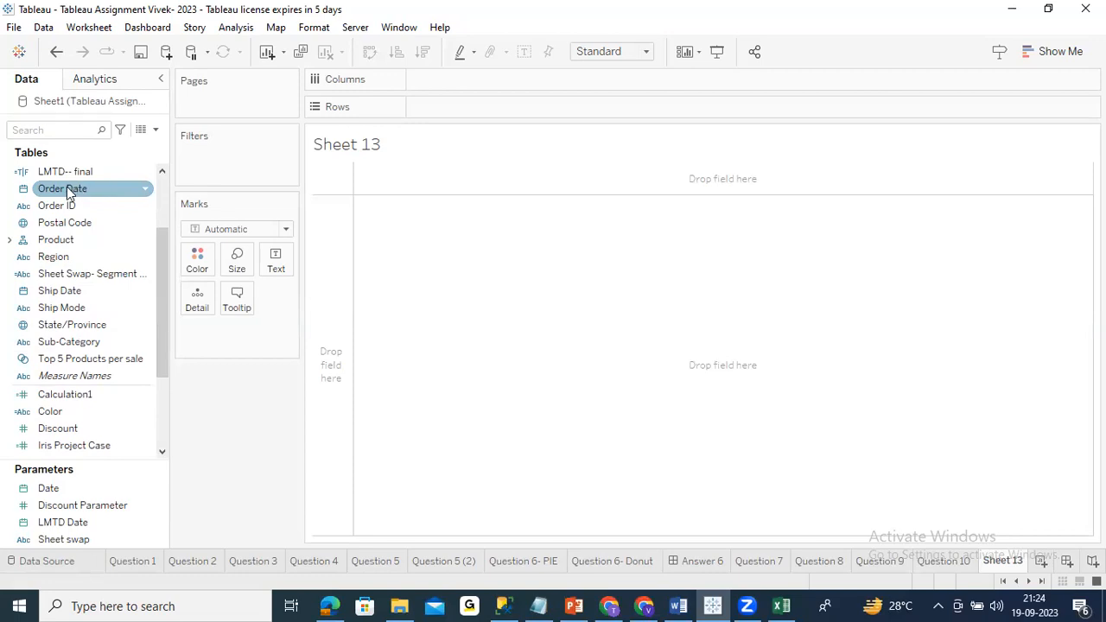
{"action": "left_click_drag", "start_coordinate": [67, 188], "coordinate": [232, 167]}
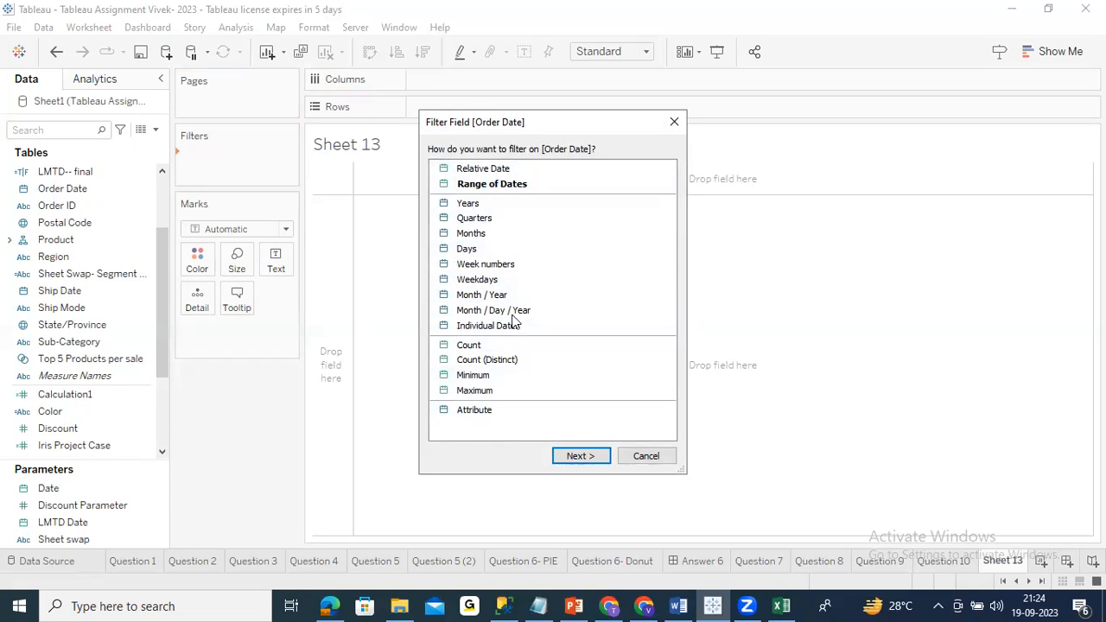
{"action": "left_click", "coordinate": [647, 456]}
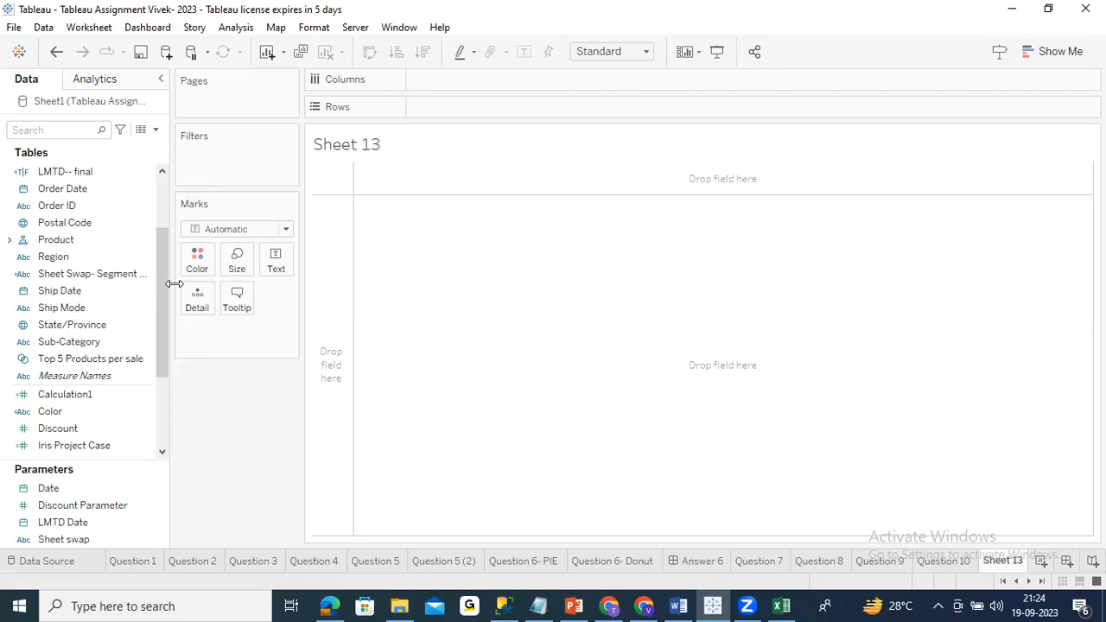
Review the mark types available for Sheet 13 and try out its mark size setting
{"action": "left_click", "coordinate": [286, 231]}
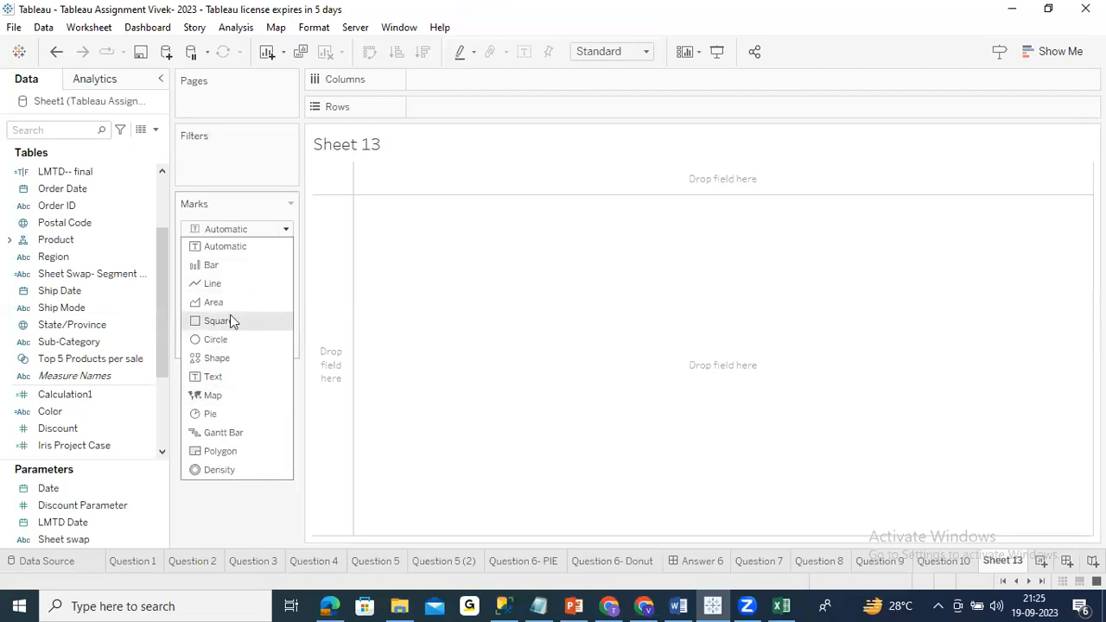
{"action": "left_click", "coordinate": [222, 496]}
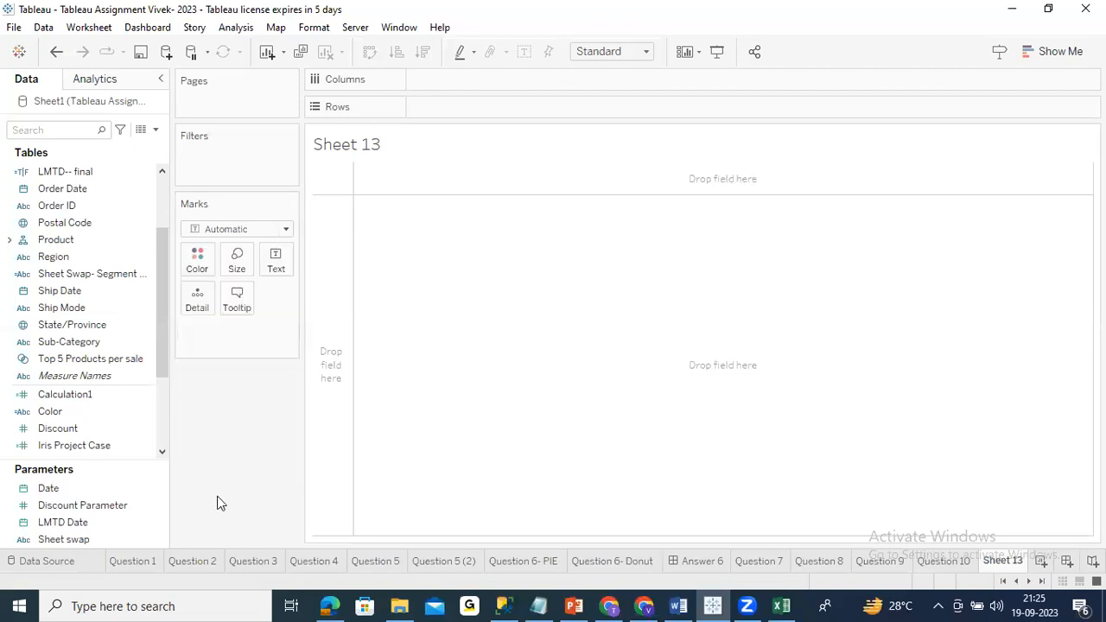
{"action": "left_click", "coordinate": [237, 262]}
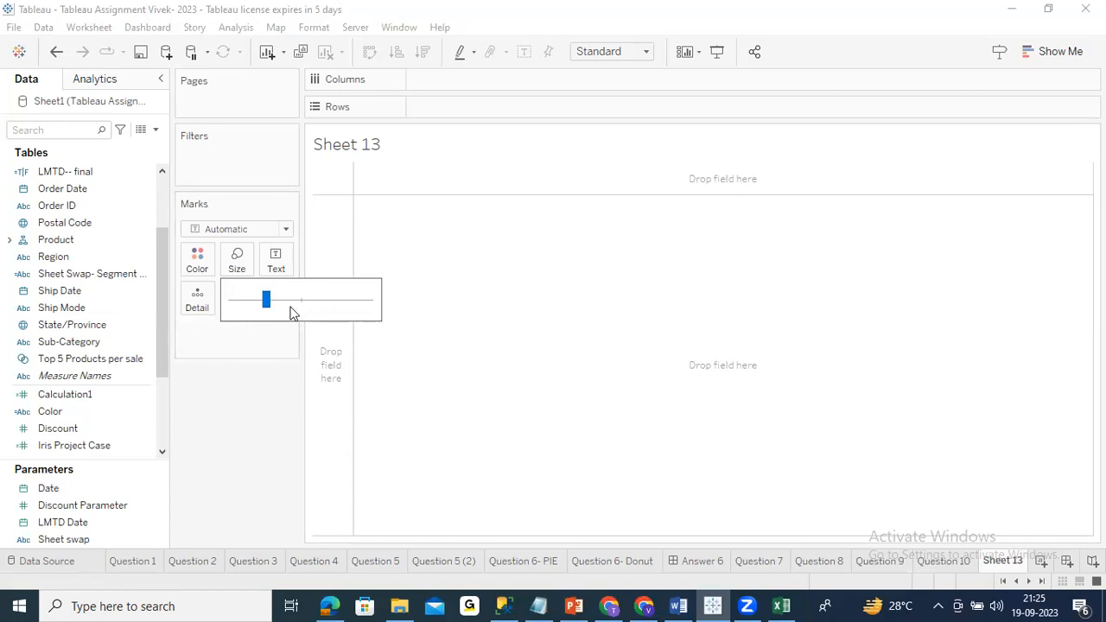
{"action": "left_click_drag", "start_coordinate": [267, 303], "coordinate": [290, 306]}
{"action": "left_click", "coordinate": [250, 450]}
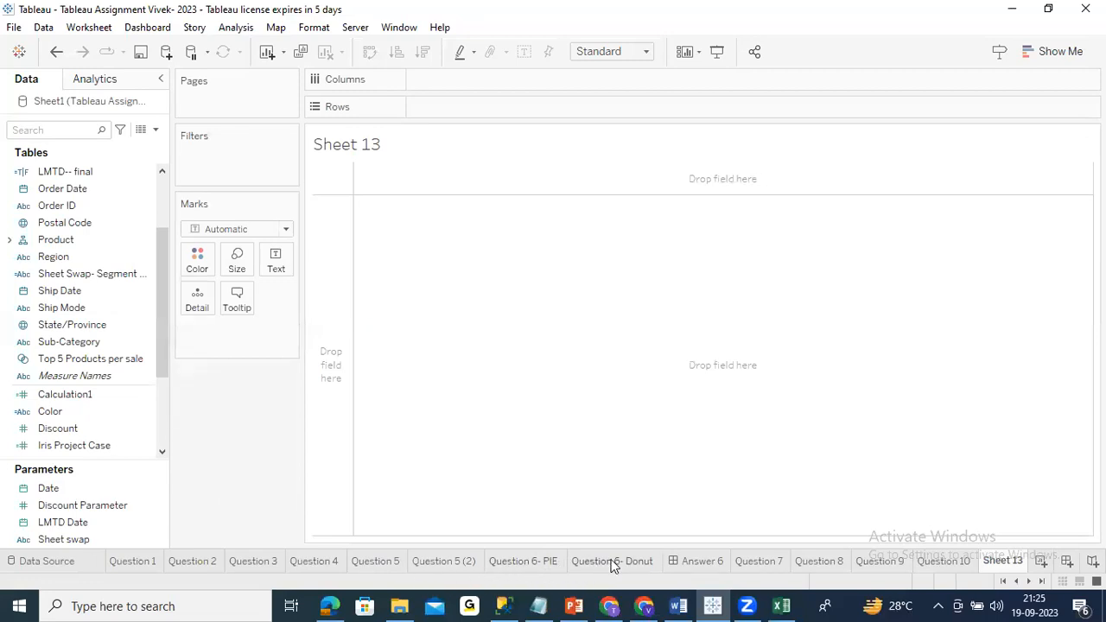
On the Question 5 sheet, adjust the size of all marks to make the bars wide
{"action": "left_click", "coordinate": [320, 563]}
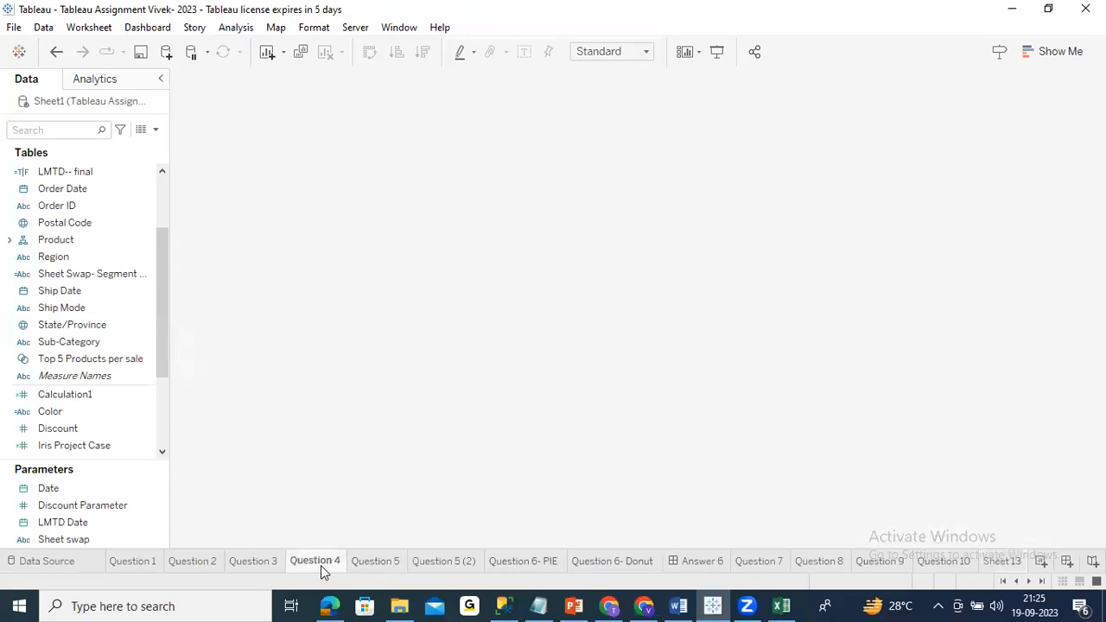
{"action": "left_click", "coordinate": [377, 561]}
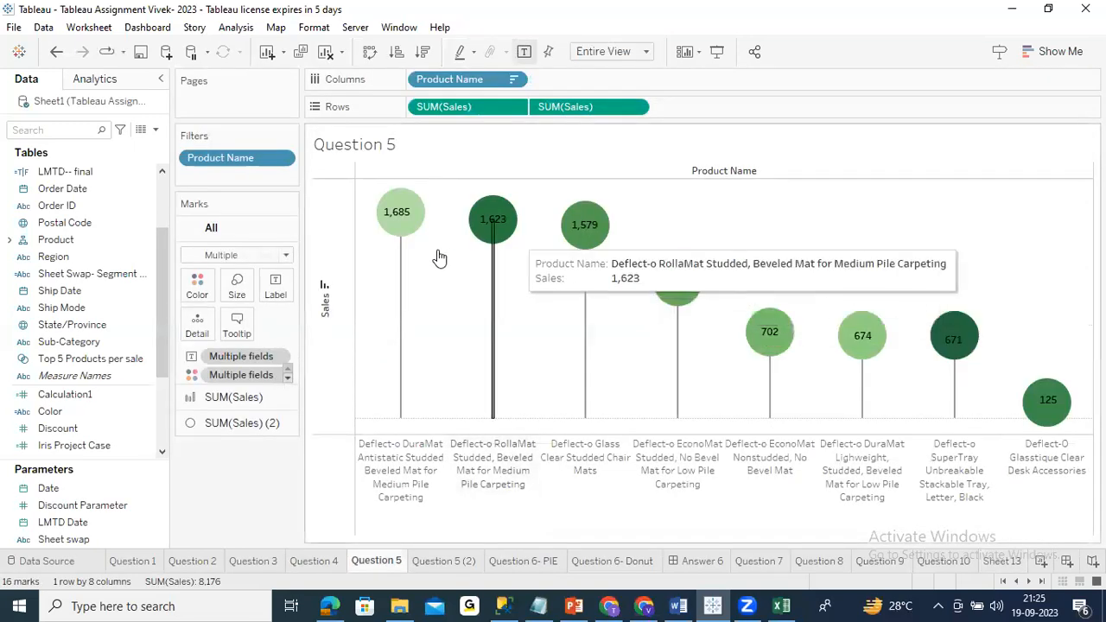
{"action": "left_click", "coordinate": [238, 293]}
{"action": "mouse_move", "coordinate": [300, 325]}
{"action": "left_mouse_down"}
{"action": "mouse_move", "coordinate": [345, 332]}
{"action": "mouse_move", "coordinate": [248, 331]}
{"action": "mouse_move", "coordinate": [281, 334]}
{"action": "left_mouse_up"}
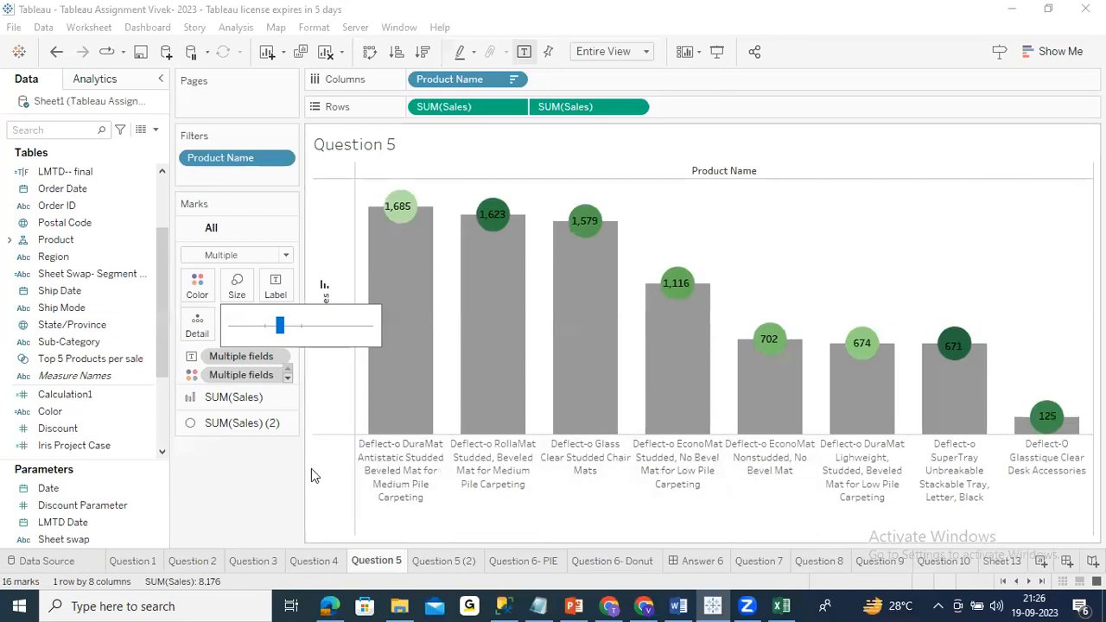
{"action": "left_click", "coordinate": [370, 441]}
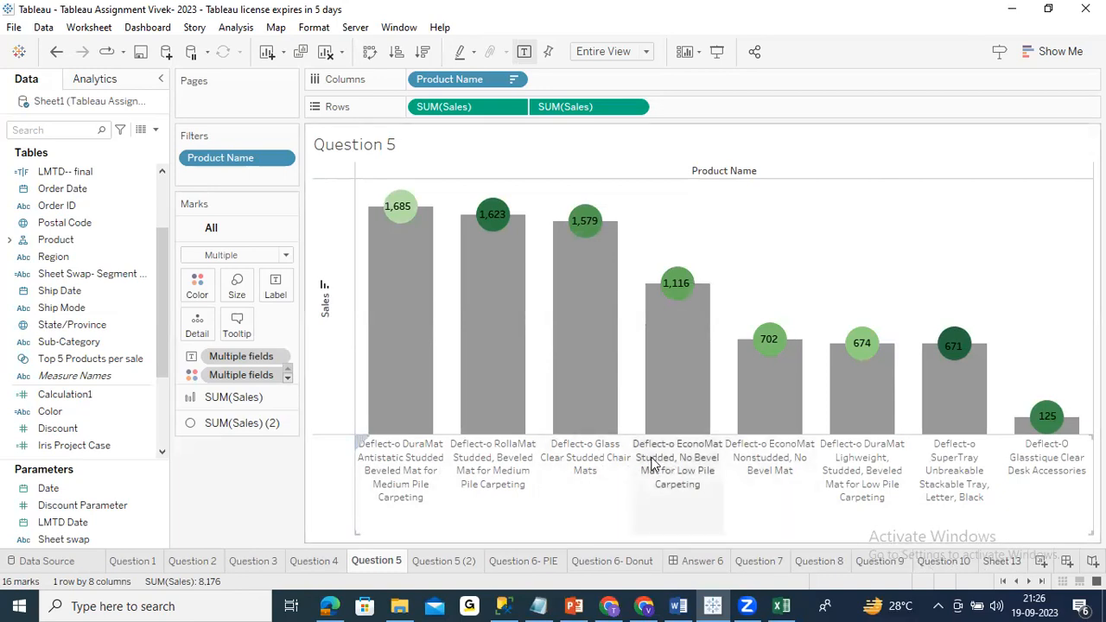
View the options for the Deflect-o EconoMat Studded column header, then highlight the Deflect-o Glass Clear Studded Chair Mats column
{"action": "left_click", "coordinate": [687, 458]}
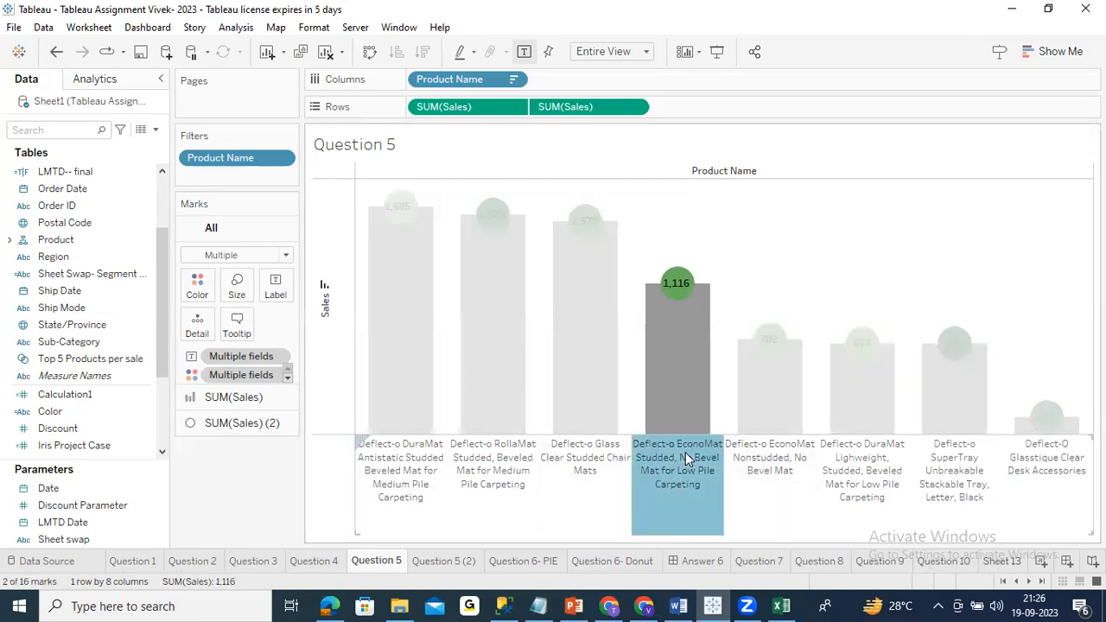
{"action": "right_click", "coordinate": [688, 458]}
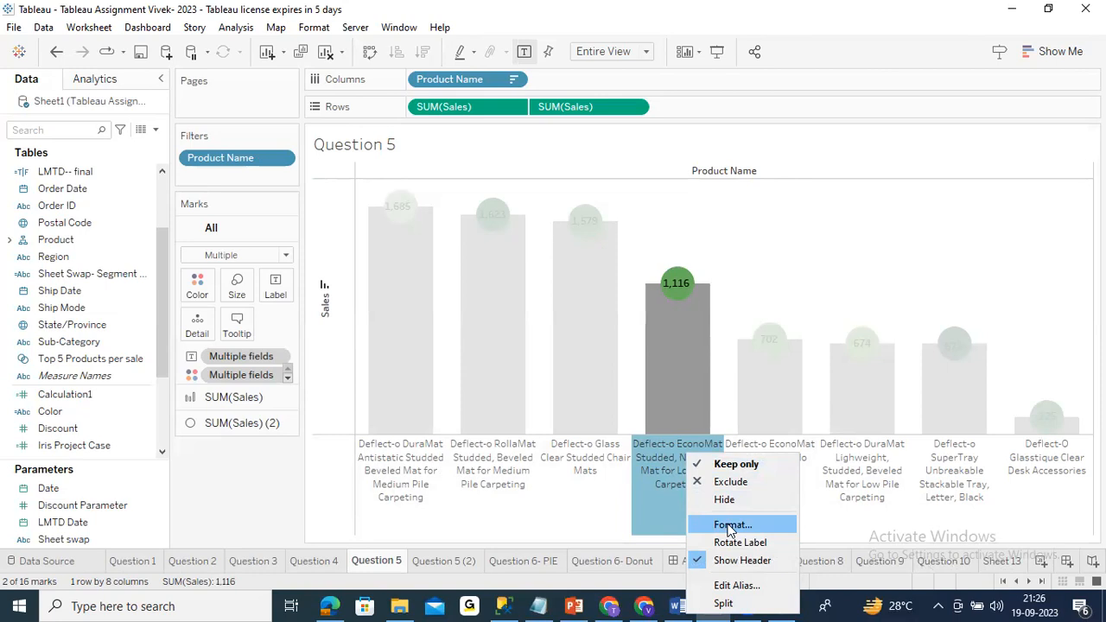
{"action": "left_click", "coordinate": [576, 524]}
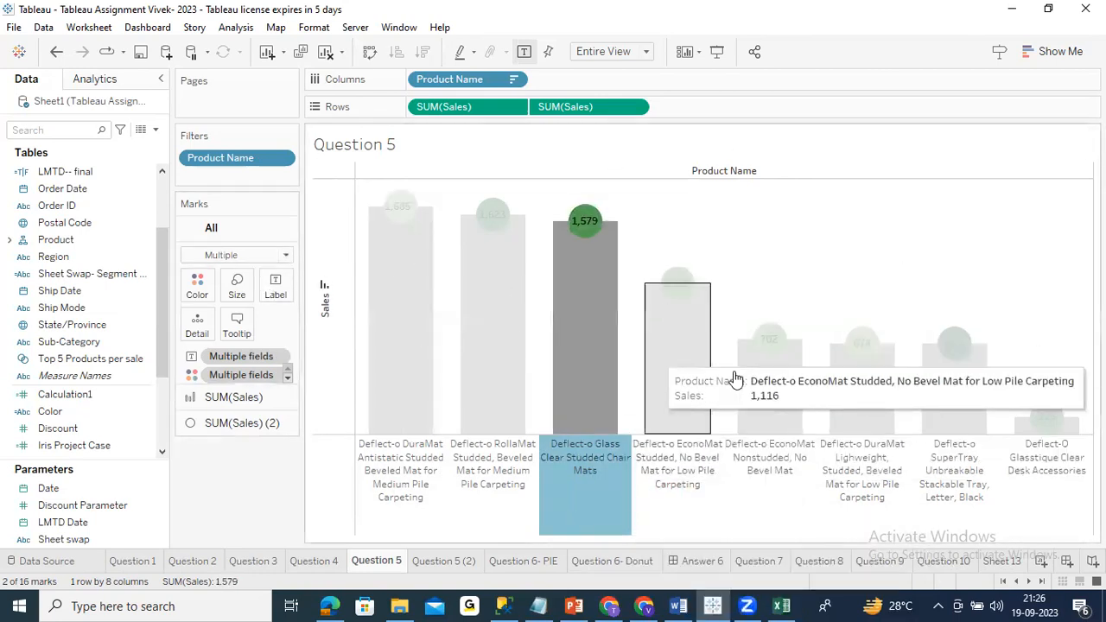
Return to Sheet 13 and examine the Text and Detail mark properties and the Region dimension
{"action": "left_click", "coordinate": [1002, 560]}
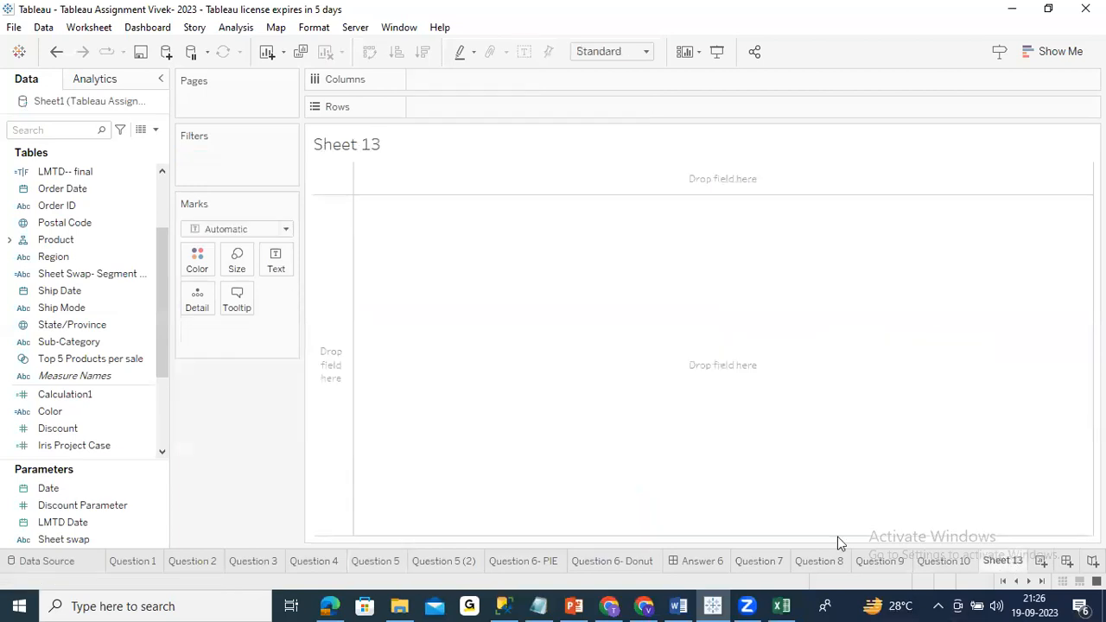
{"action": "left_click", "coordinate": [278, 259]}
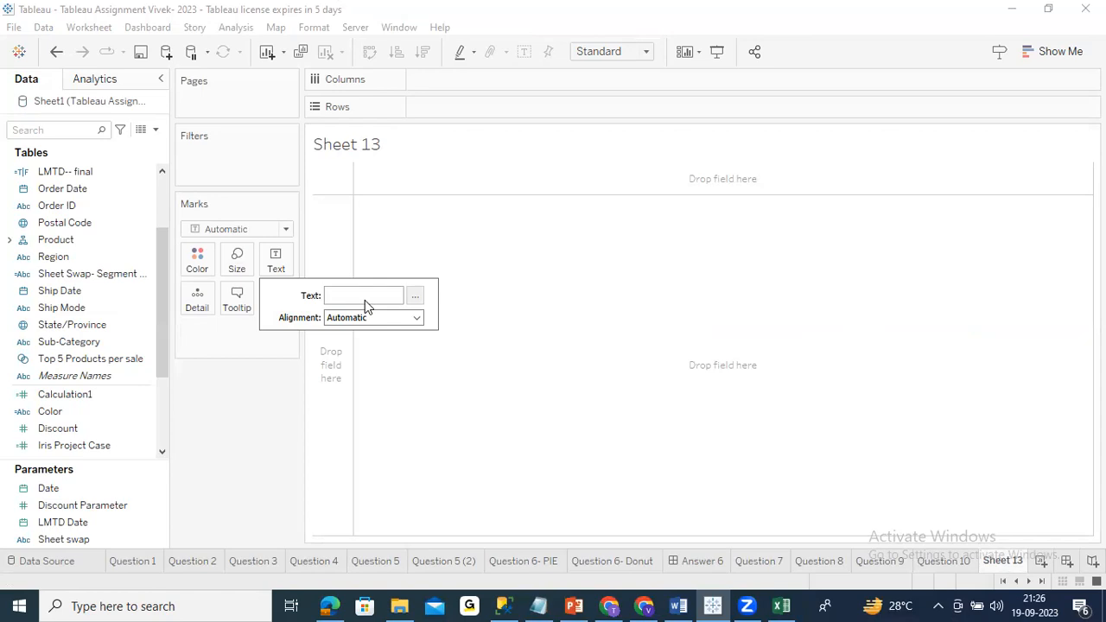
{"action": "left_click", "coordinate": [198, 302]}
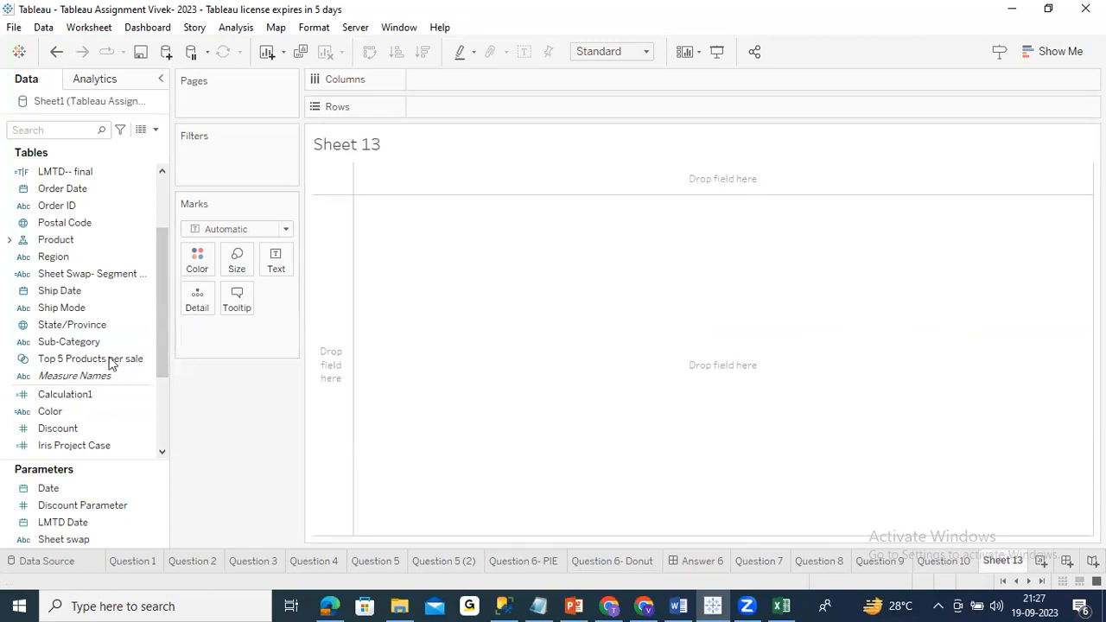
{"action": "left_click", "coordinate": [43, 257]}
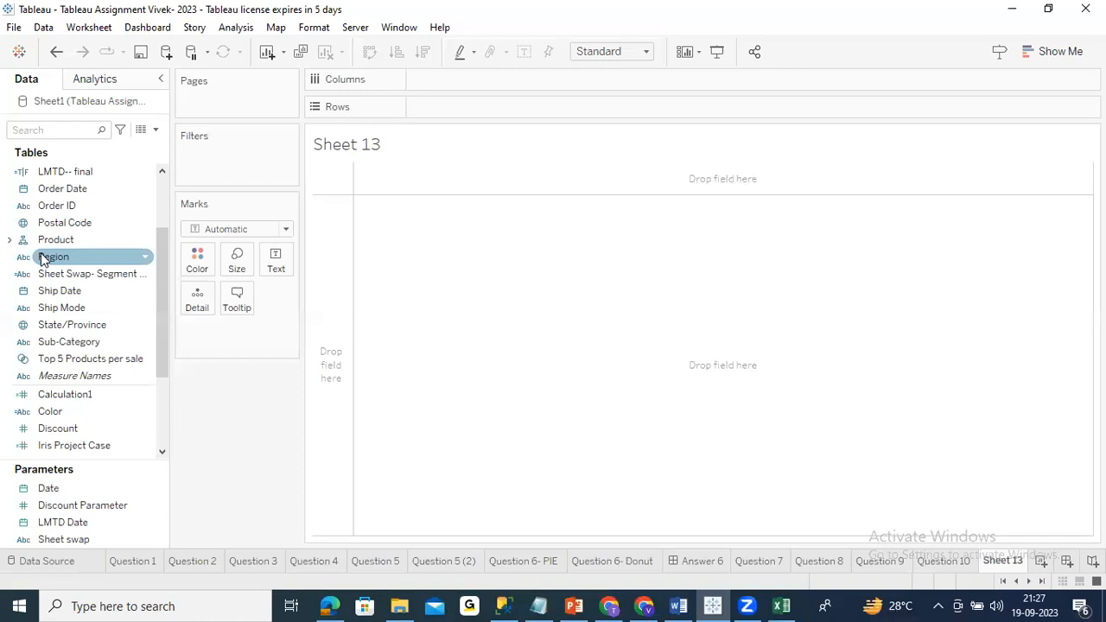
Inspect the segment labels and tooltip details of the pie on the Question 6- PIE sheet, then return to Sheet 13
{"action": "left_click", "coordinate": [542, 563]}
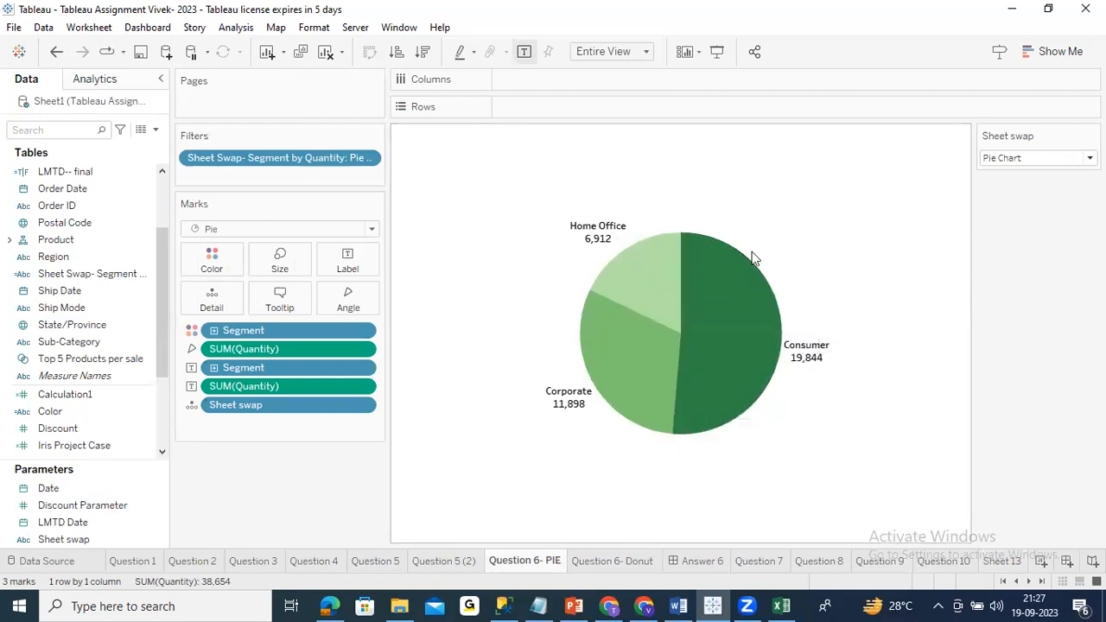
{"action": "mouse_move", "coordinate": [716, 357]}
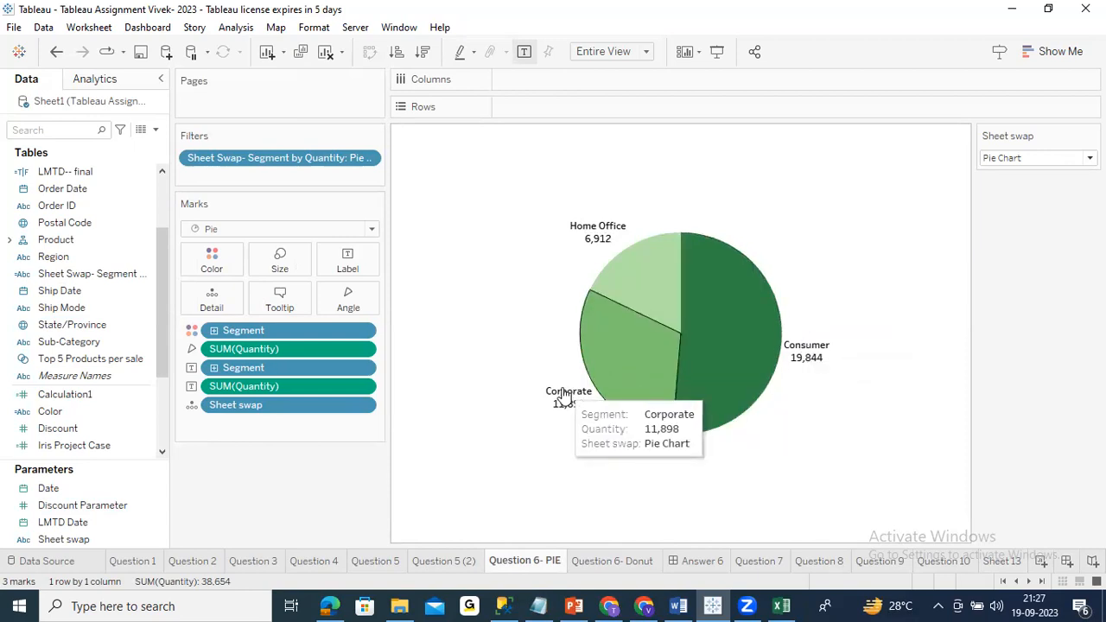
{"action": "mouse_move", "coordinate": [612, 238]}
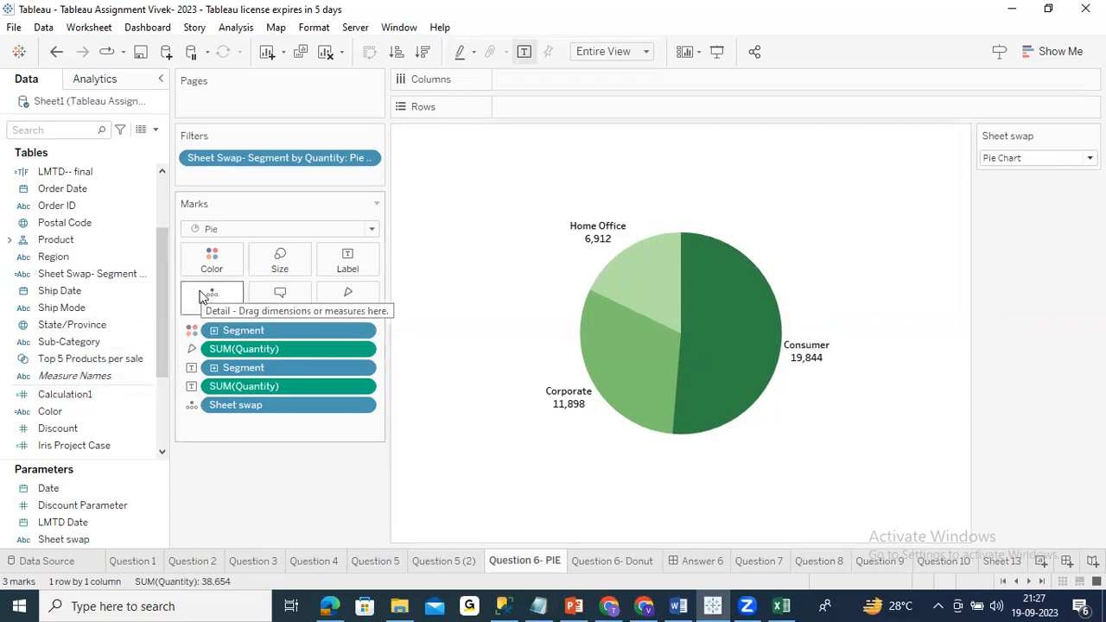
{"action": "mouse_move", "coordinate": [642, 316]}
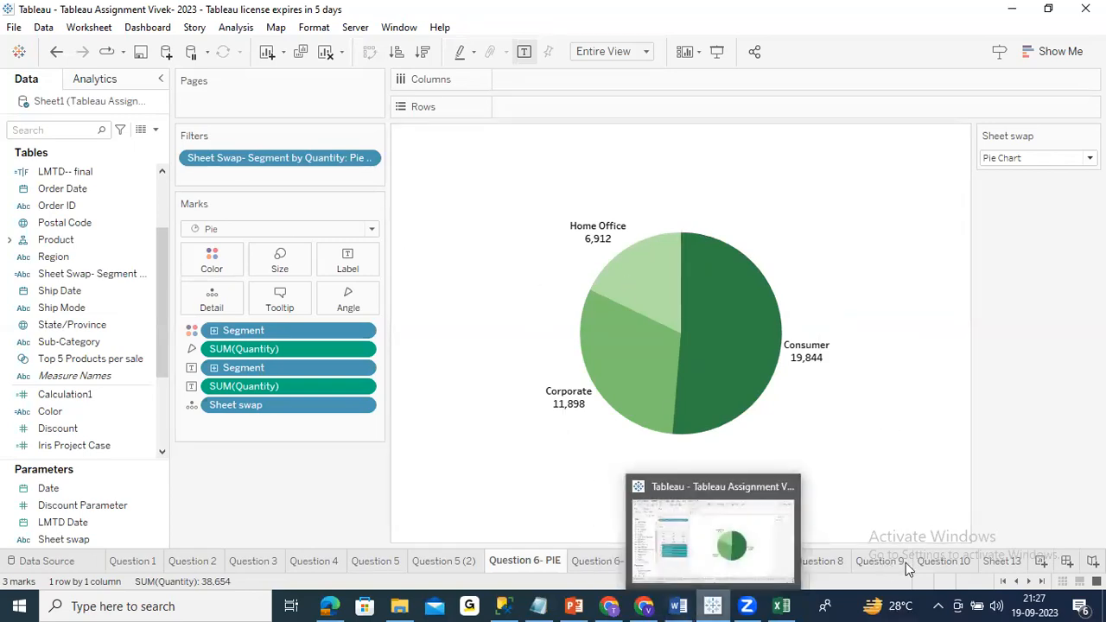
{"action": "left_click", "coordinate": [1001, 561]}
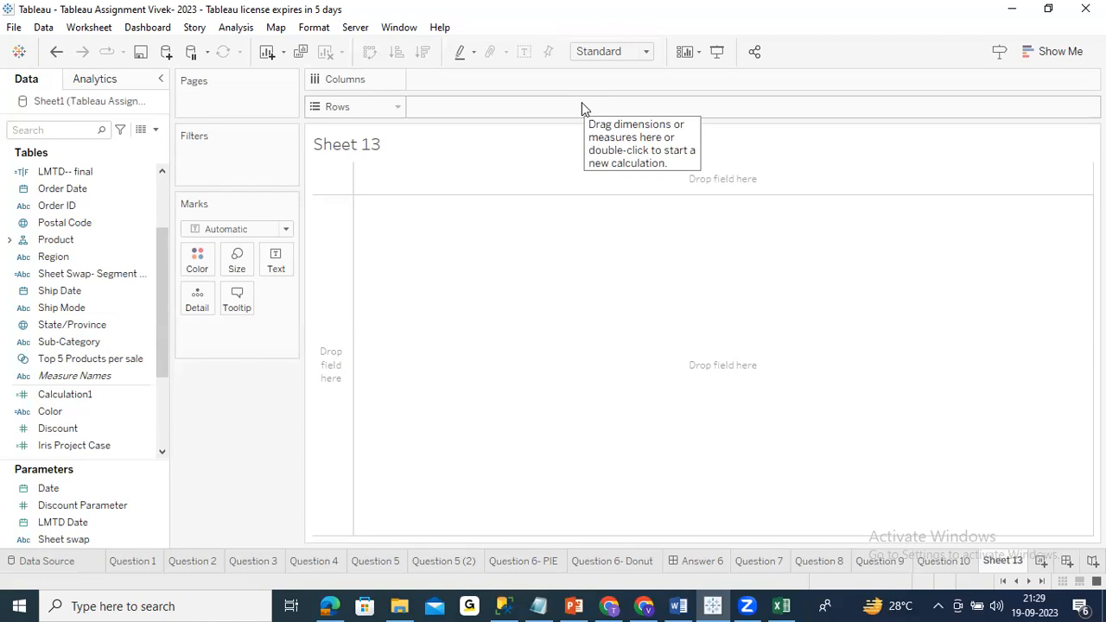
Switch to the Tableau Assignment 2 workbook in Excel and review the headers from Customer Name to Product Name and the customer name values
{"action": "mouse_move", "coordinate": [786, 603]}
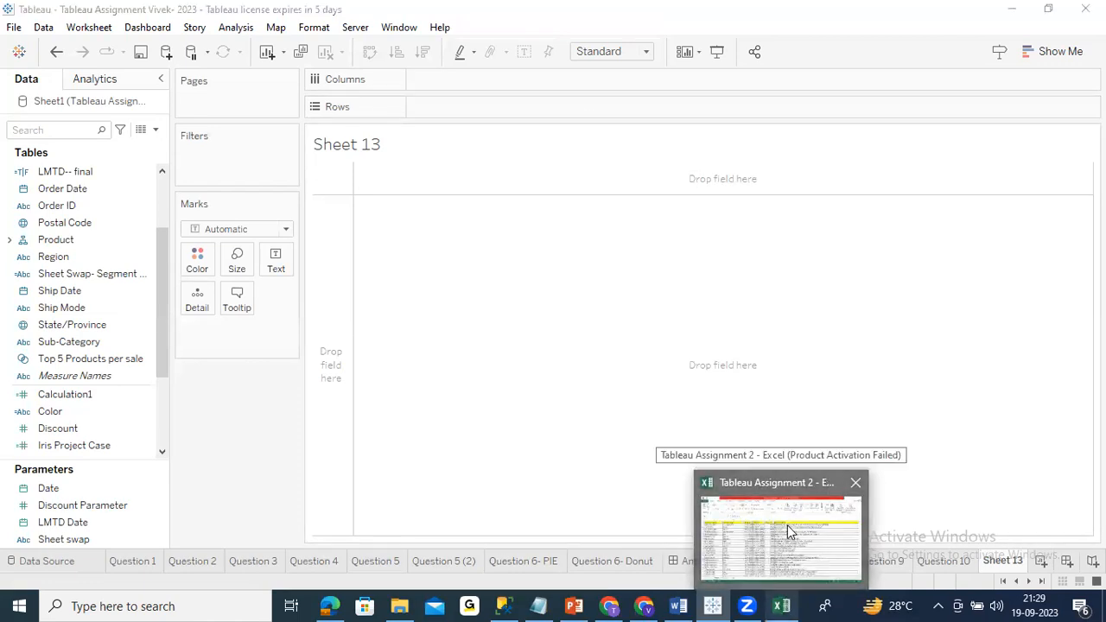
{"action": "left_click", "coordinate": [755, 514]}
{"action": "left_click", "coordinate": [407, 258]}
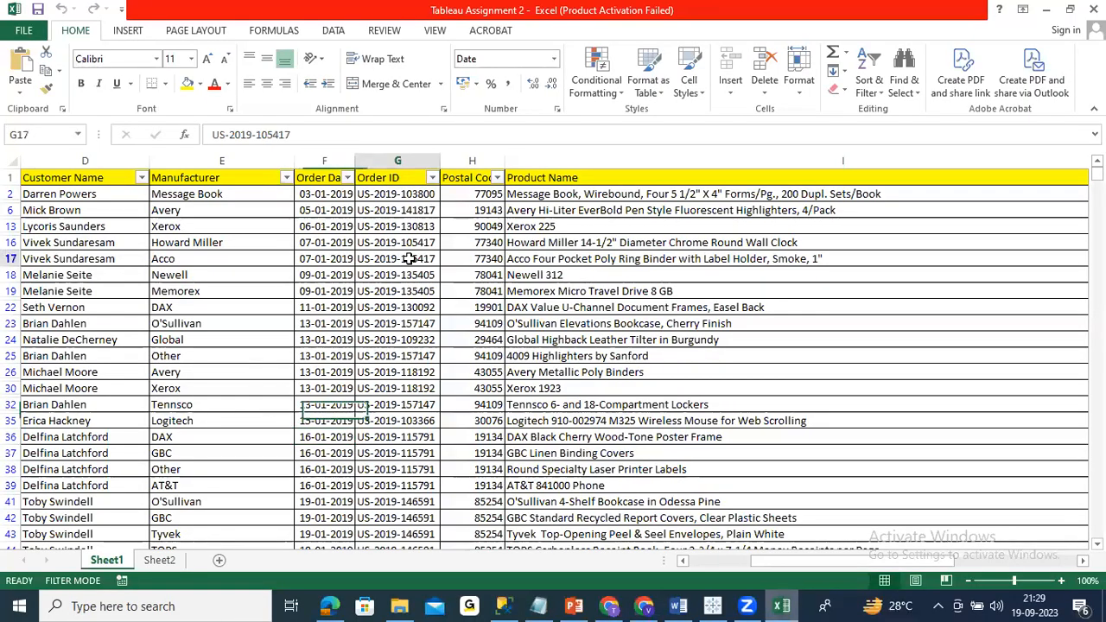
{"action": "left_click", "coordinate": [74, 179]}
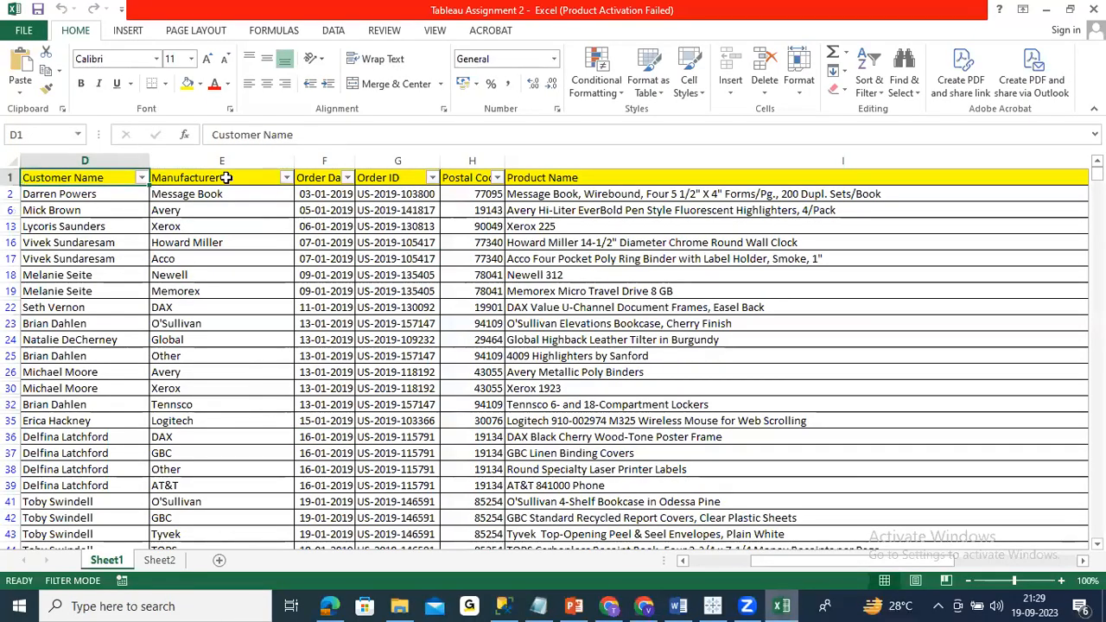
{"action": "left_click", "coordinate": [224, 178]}
{"action": "left_click", "coordinate": [516, 179]}
{"action": "left_click", "coordinate": [467, 179]}
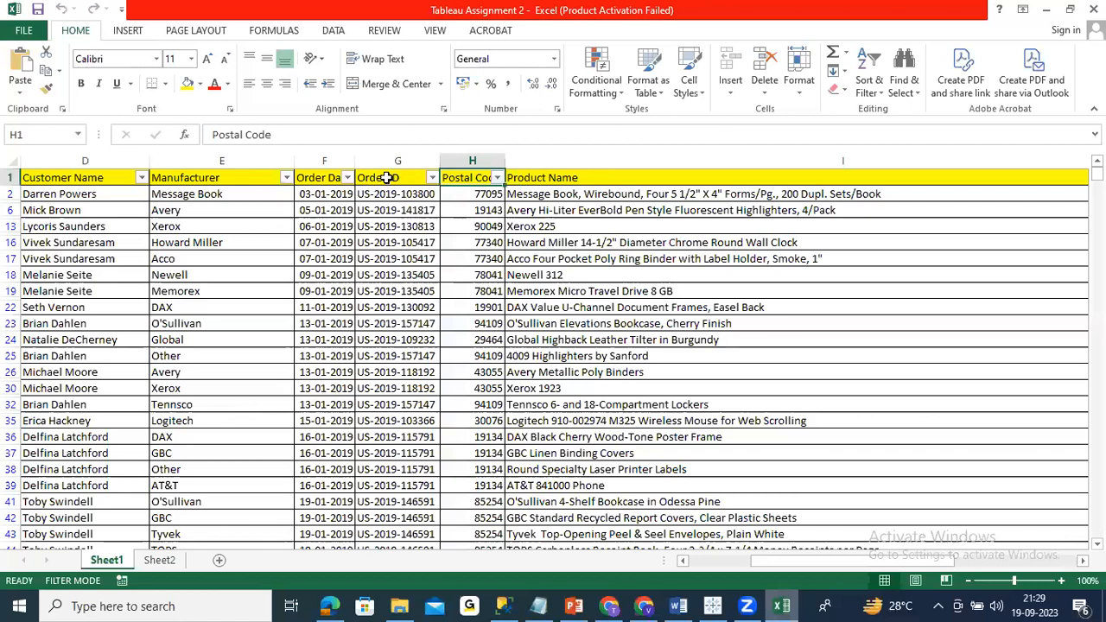
{"action": "left_click", "coordinate": [387, 178]}
{"action": "left_click_drag", "start_coordinate": [57, 193], "coordinate": [66, 486]}
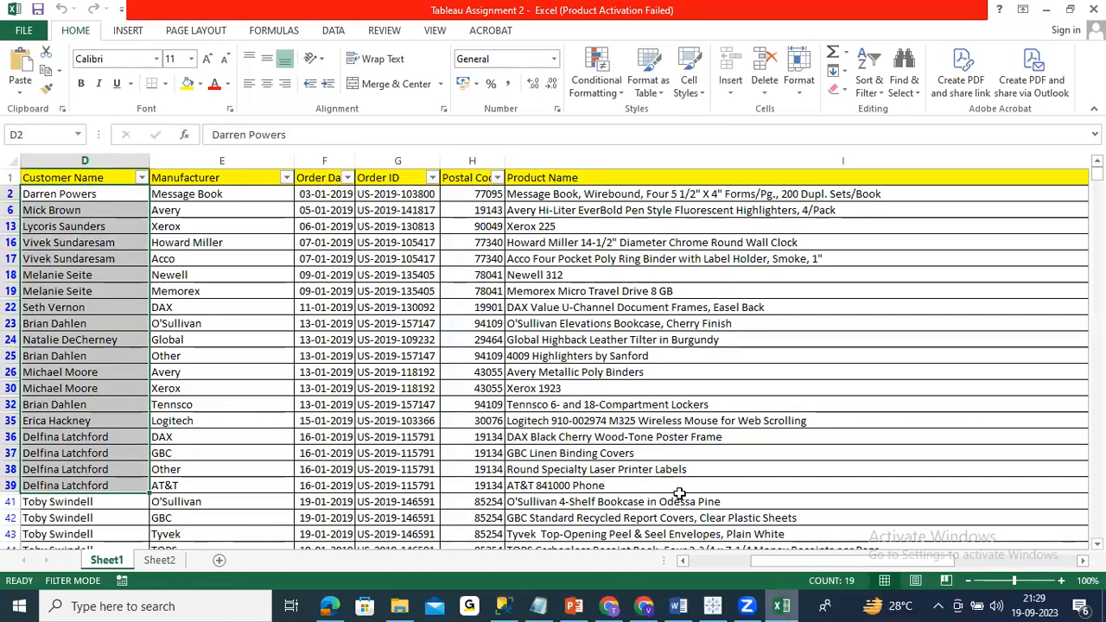
Switch back to Tableau and view the Segment, Manufacturer and Product Name rows on the Question 1 sheet
{"action": "key", "text": "alt+Tab"}
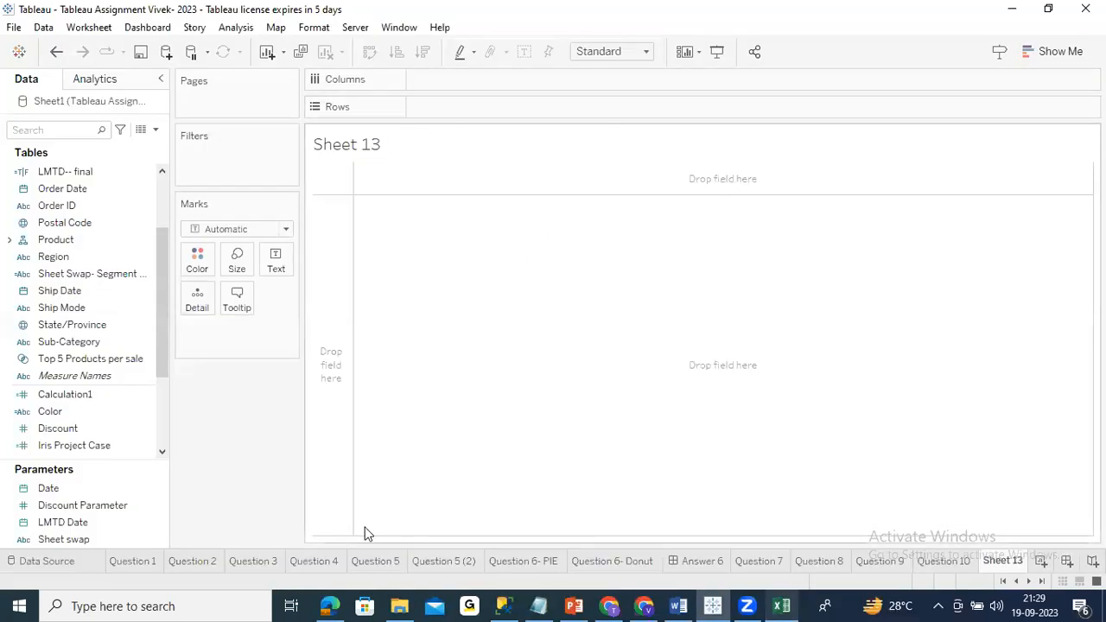
{"action": "left_click", "coordinate": [129, 562]}
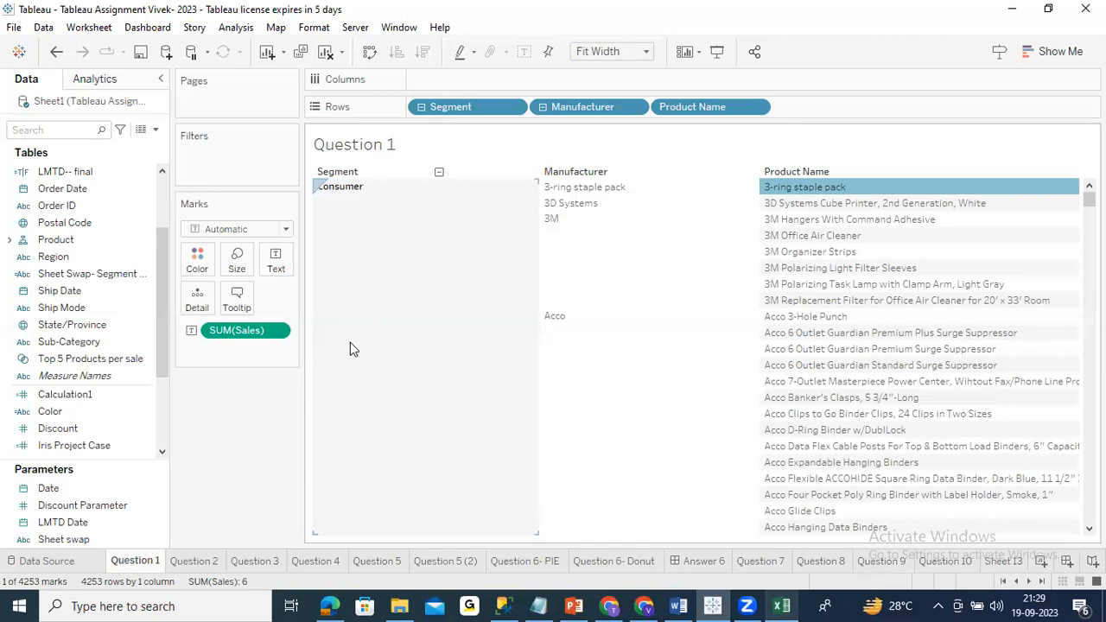
Return to Sheet 13 and place the Category dimension on Columns
{"action": "left_click", "coordinate": [1002, 560]}
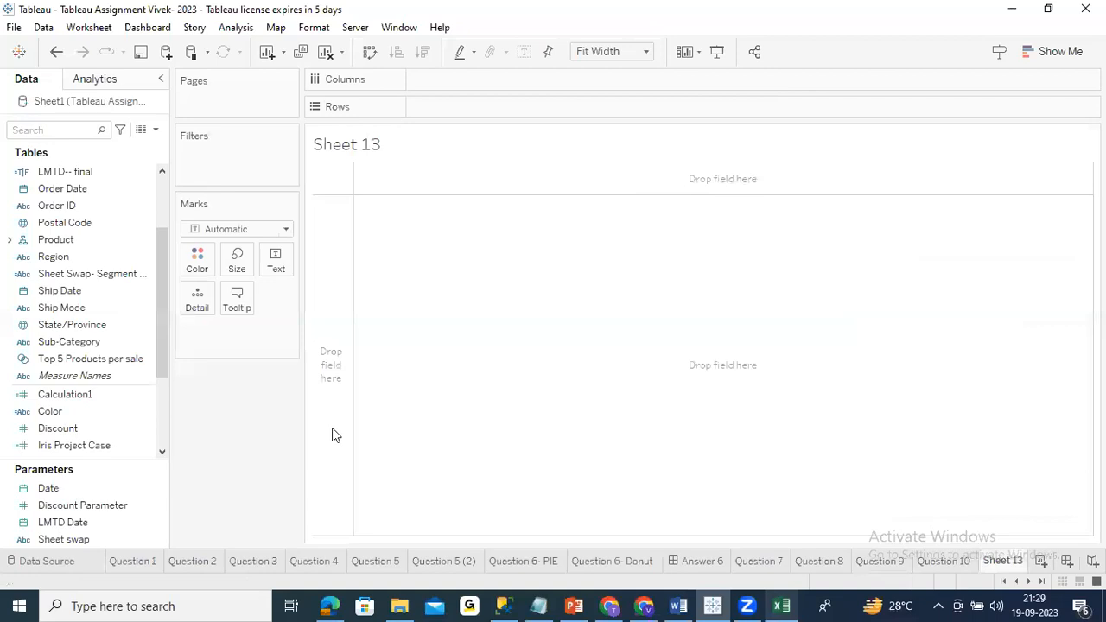
{"action": "scroll", "coordinate": [93, 249], "scroll_direction": "up", "scroll_amount": 2}
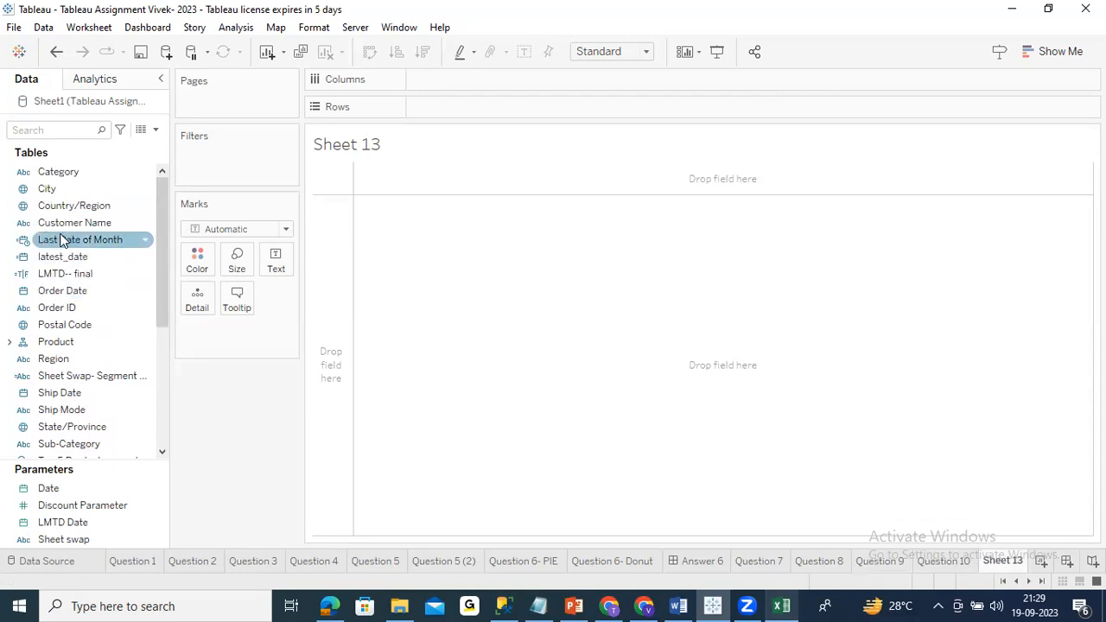
{"action": "left_click_drag", "start_coordinate": [70, 175], "coordinate": [509, 323]}
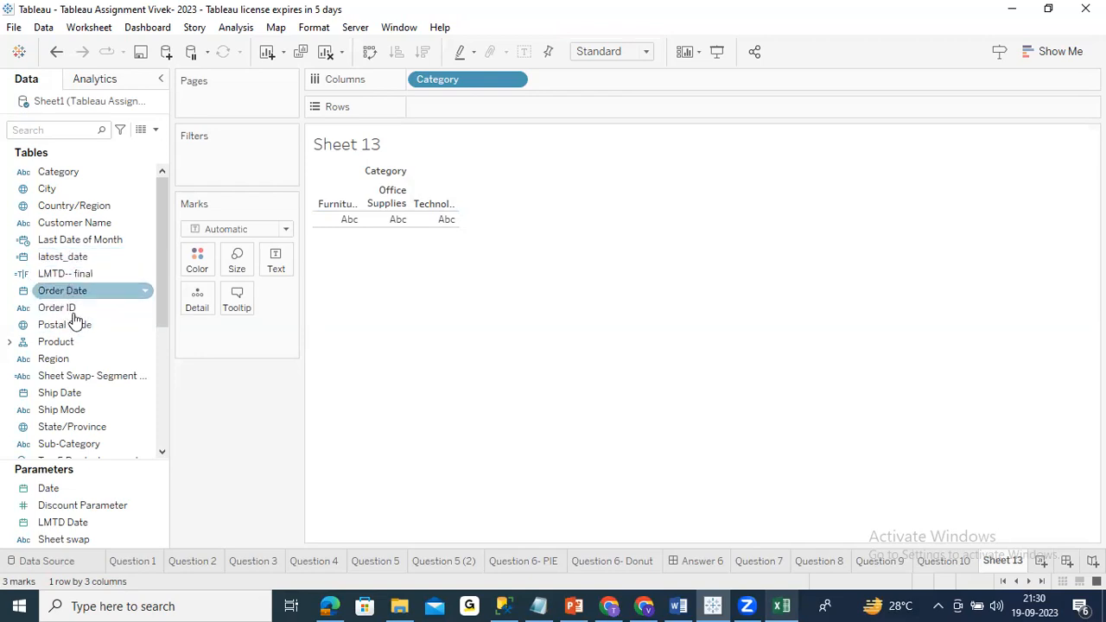
Place Region on Rows, add Category to the marks' Detail, and inspect the tooltip of the Central Furniture mark
{"action": "left_click", "coordinate": [59, 342]}
{"action": "left_click_drag", "start_coordinate": [53, 360], "coordinate": [457, 112]}
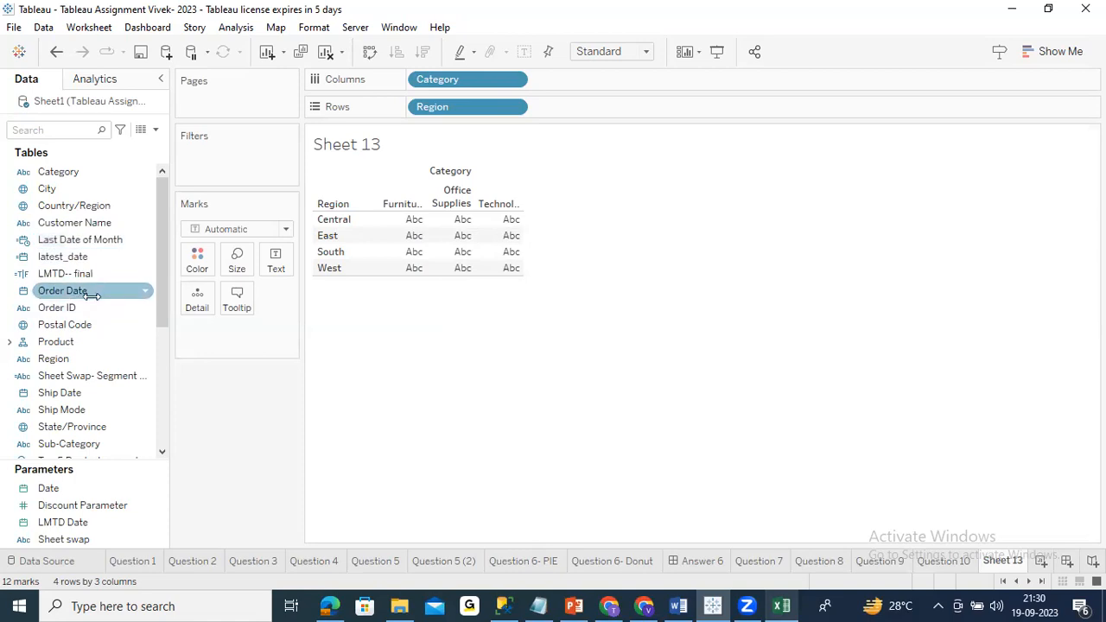
{"action": "left_click_drag", "start_coordinate": [59, 174], "coordinate": [202, 310]}
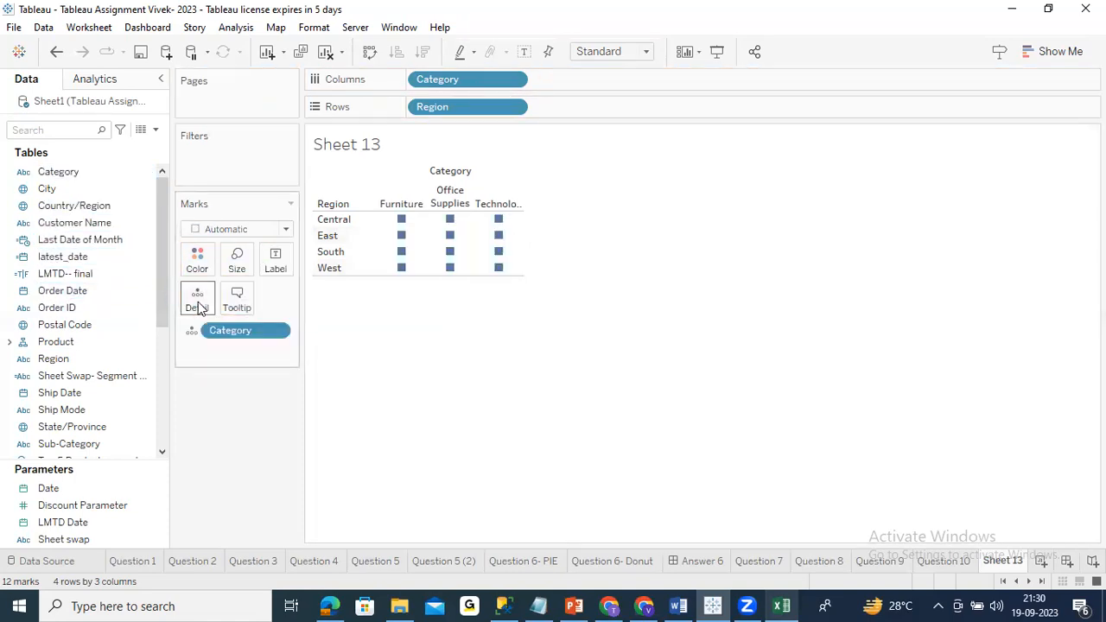
{"action": "mouse_move", "coordinate": [405, 227]}
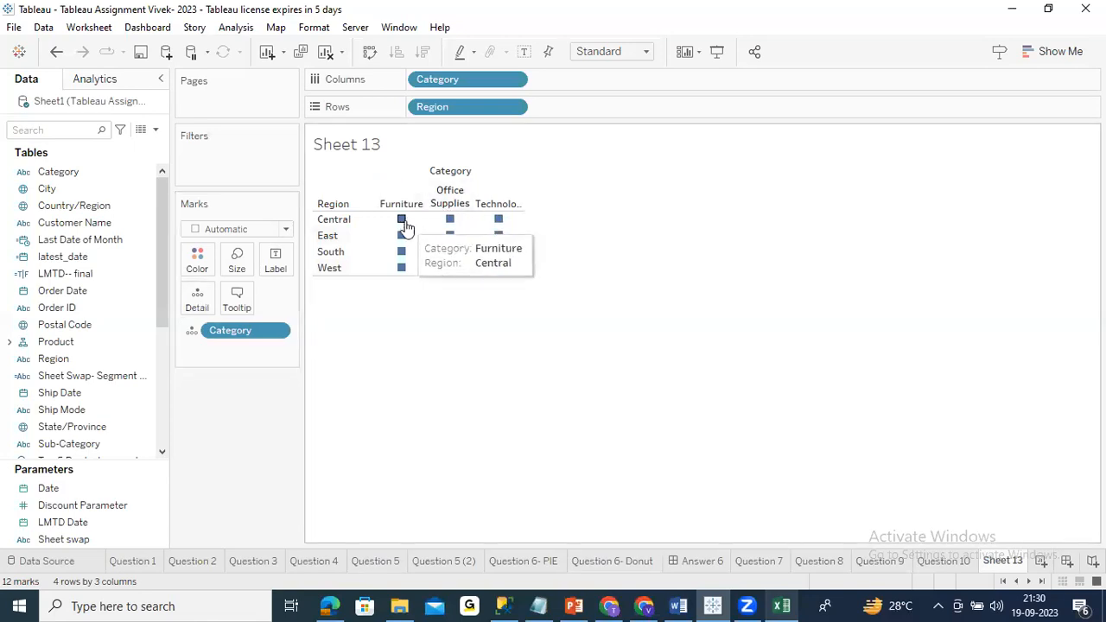
{"action": "mouse_move", "coordinate": [442, 226]}
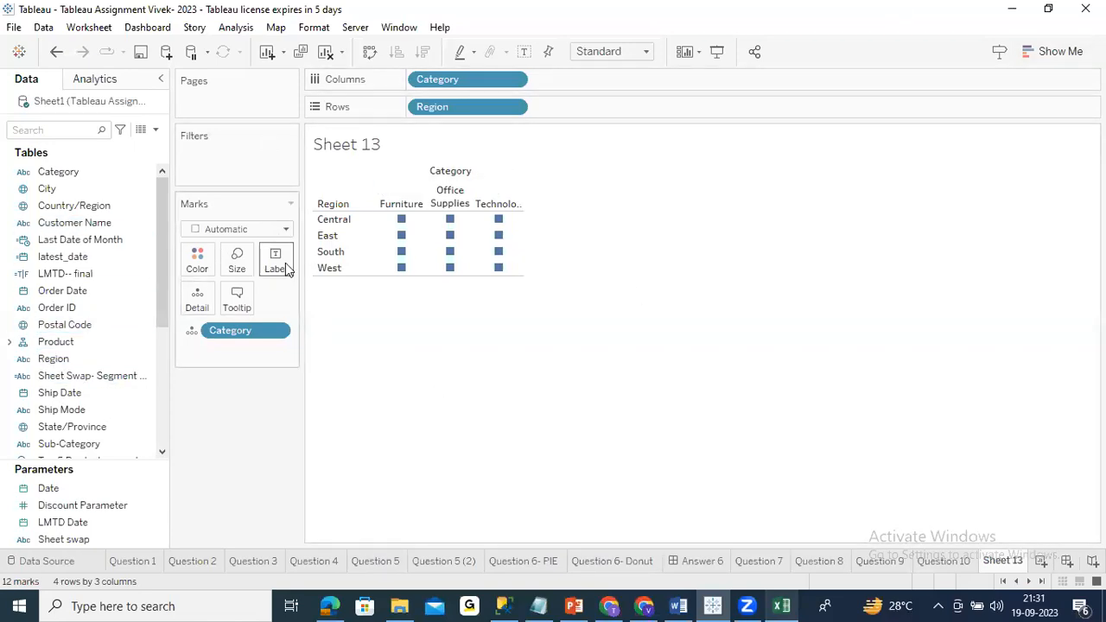
Change the mark type of the Sheet 13 view to Bar, Circle and finally Pie
{"action": "left_click", "coordinate": [286, 229]}
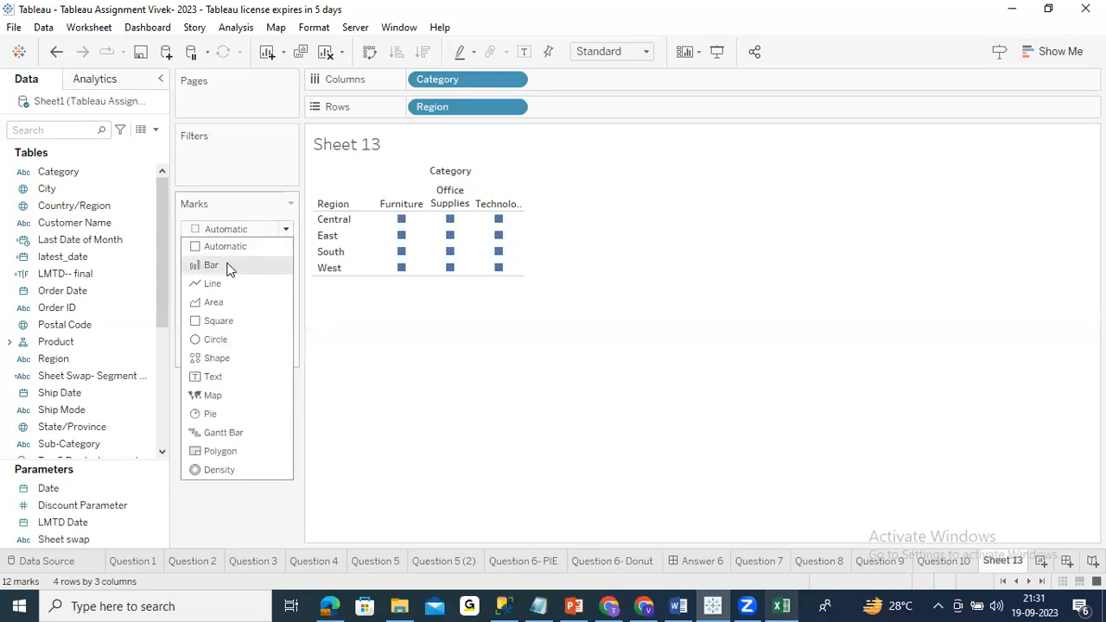
{"action": "left_click", "coordinate": [212, 266]}
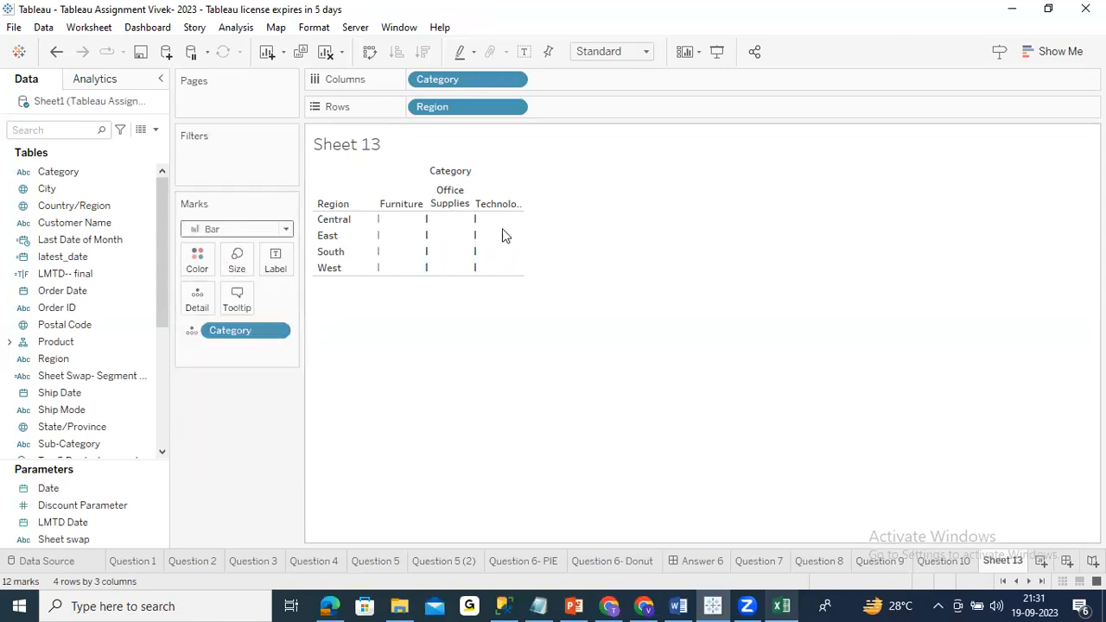
{"action": "left_click", "coordinate": [287, 230]}
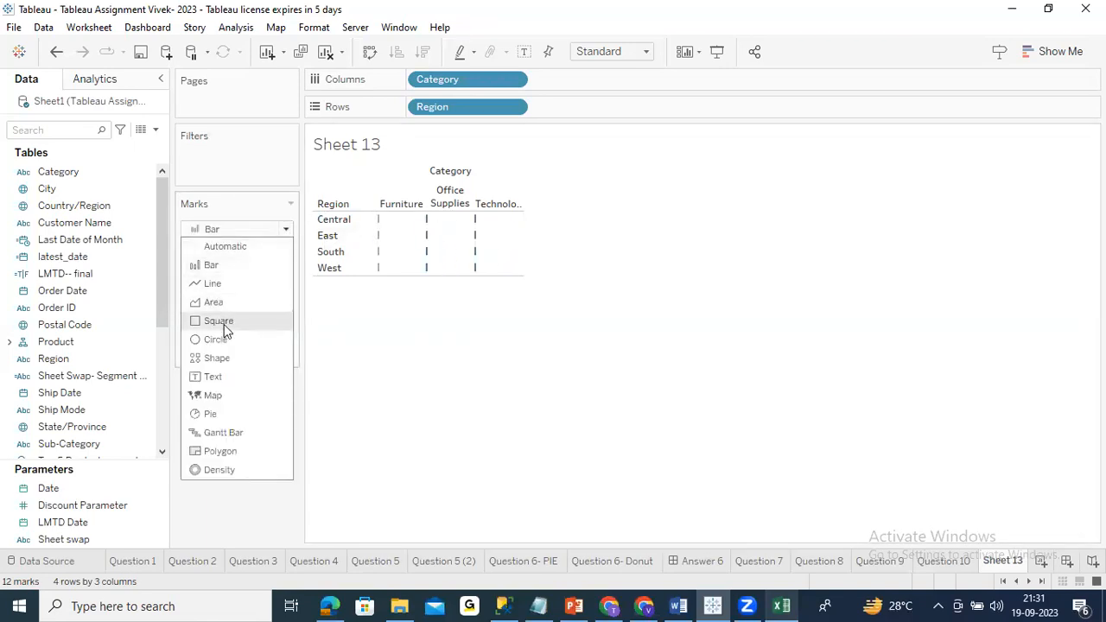
{"action": "left_click", "coordinate": [216, 340]}
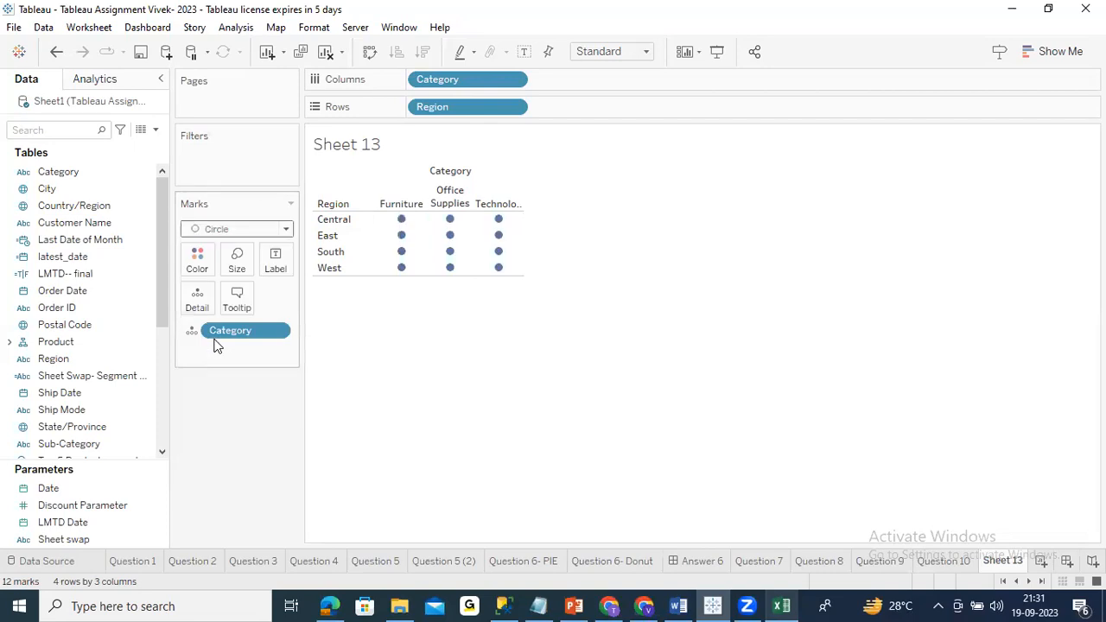
{"action": "left_click", "coordinate": [286, 230]}
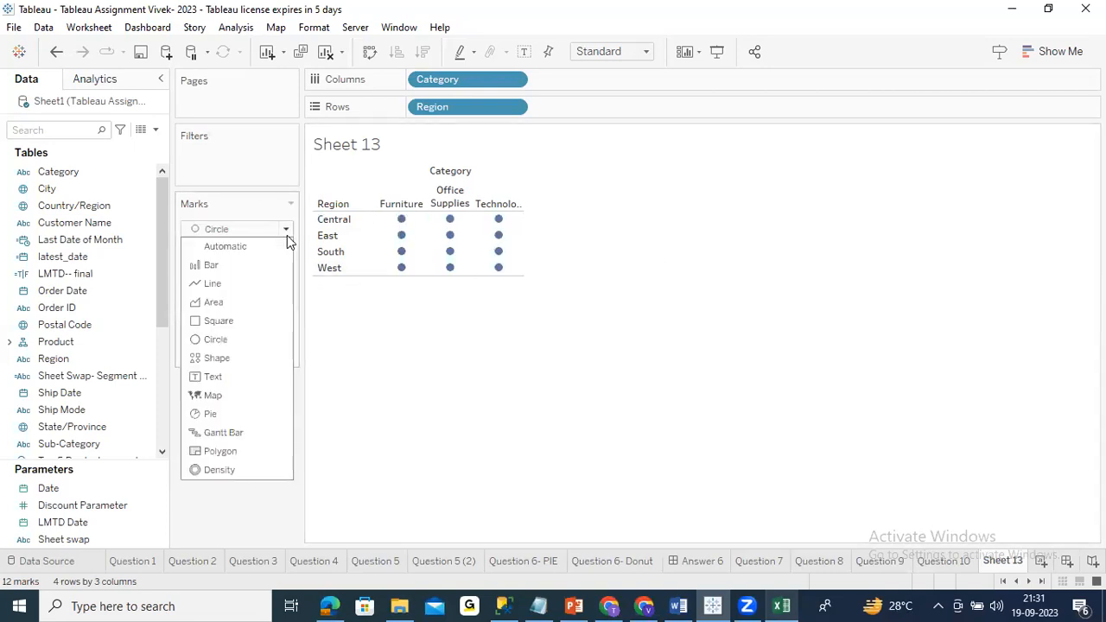
{"action": "left_click", "coordinate": [212, 414]}
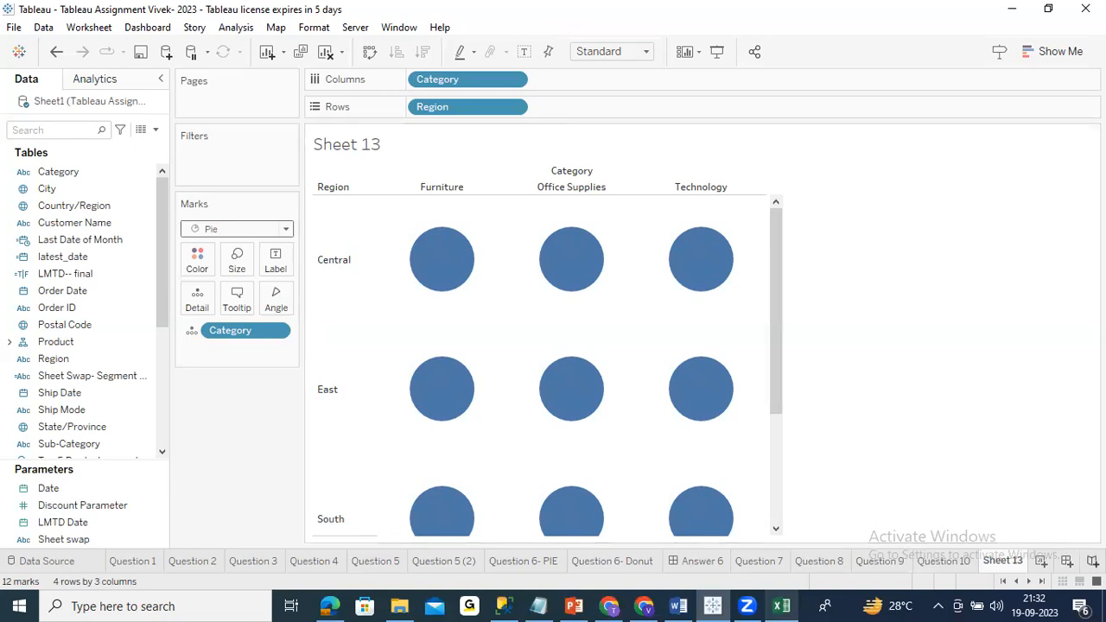
Create a new blank dashboard, and go to the pie chart's source sheet from the Answer 6 dashboard
{"action": "left_click", "coordinate": [1068, 563]}
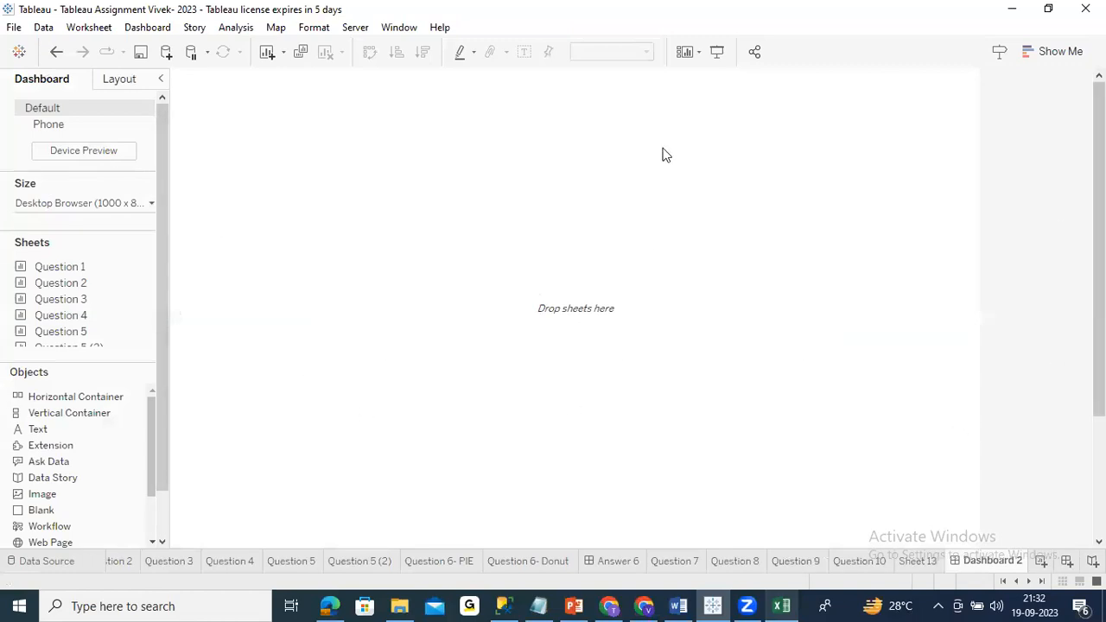
{"action": "left_click", "coordinate": [617, 561]}
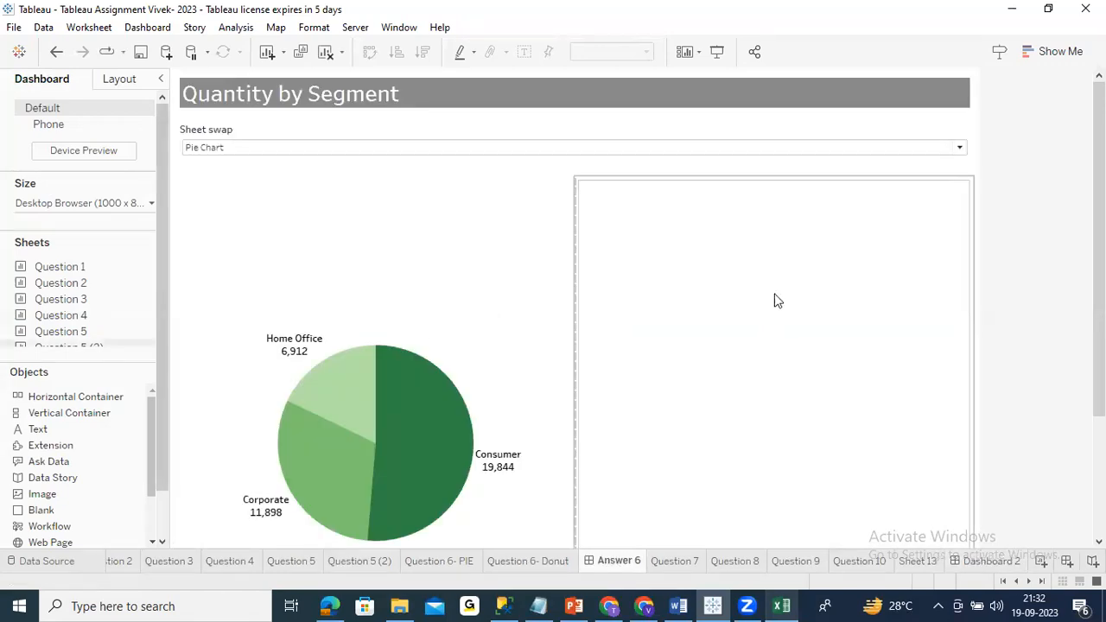
{"action": "left_click", "coordinate": [538, 199]}
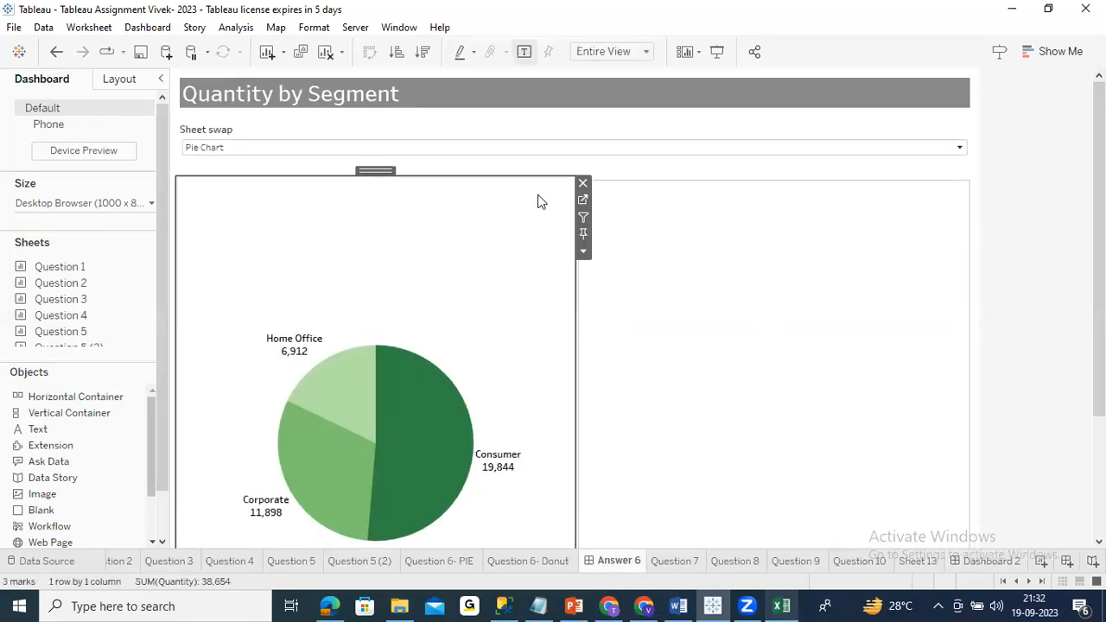
{"action": "left_click", "coordinate": [583, 253]}
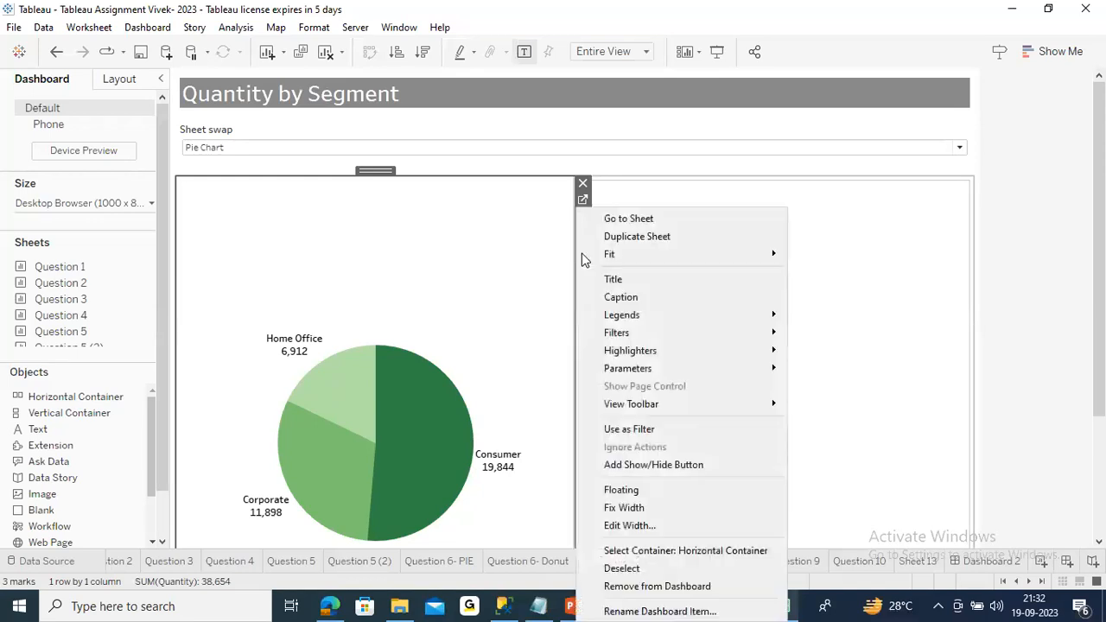
{"action": "left_click", "coordinate": [629, 220]}
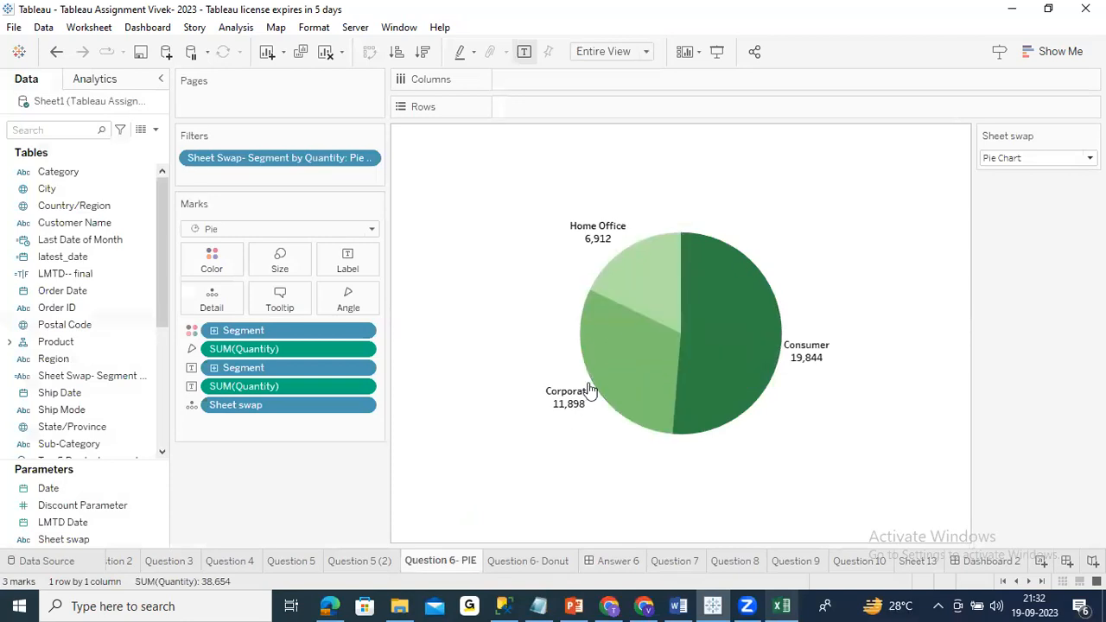
Return to the Answer 6 dashboard and go to the source sheet of the empty view beside the pie chart
{"action": "left_click", "coordinate": [617, 561]}
{"action": "left_click", "coordinate": [903, 234]}
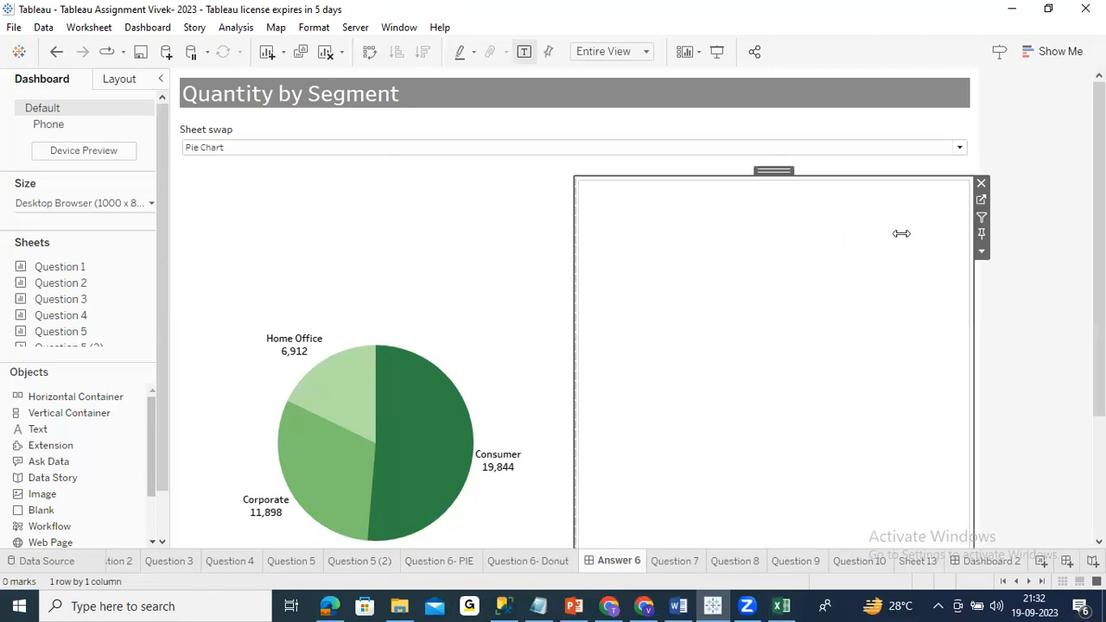
{"action": "left_click", "coordinate": [980, 250]}
{"action": "left_click", "coordinate": [1028, 219]}
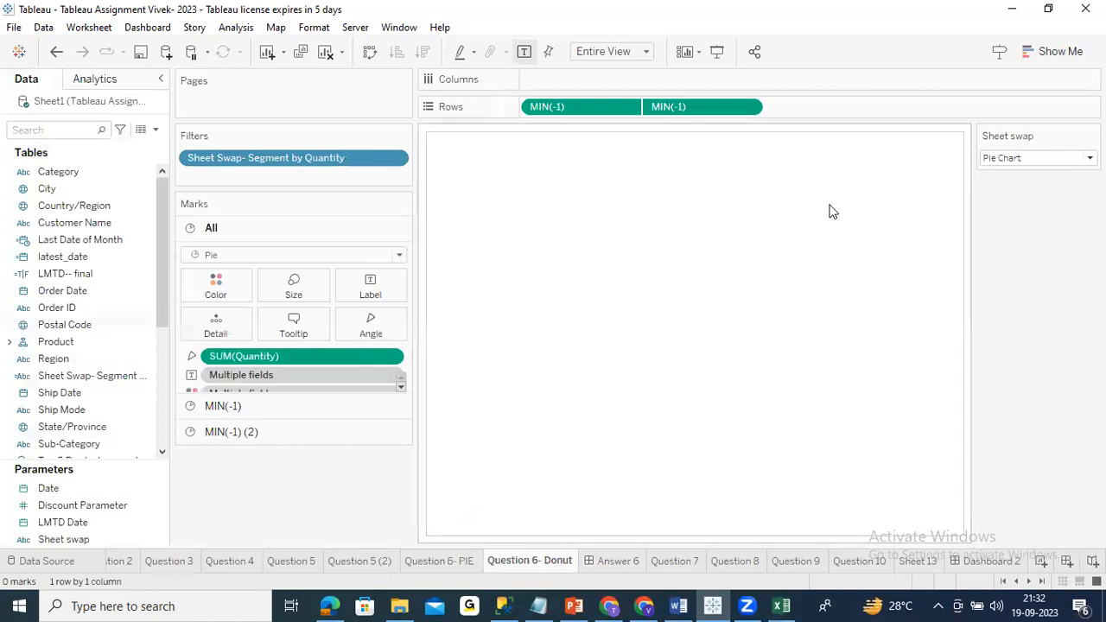
Set the Sheet swap parameter to Donut Chart and inspect the Home Office segment's details on the Answer 6 dashboard
{"action": "left_click", "coordinate": [1050, 158]}
{"action": "left_click", "coordinate": [1036, 188]}
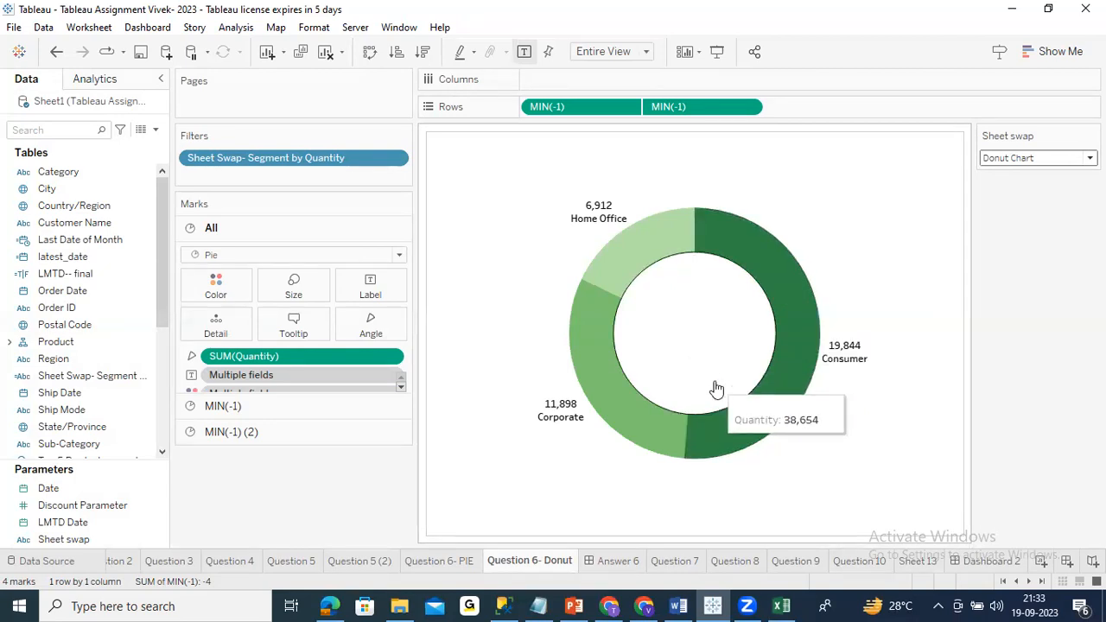
{"action": "left_click", "coordinate": [618, 560]}
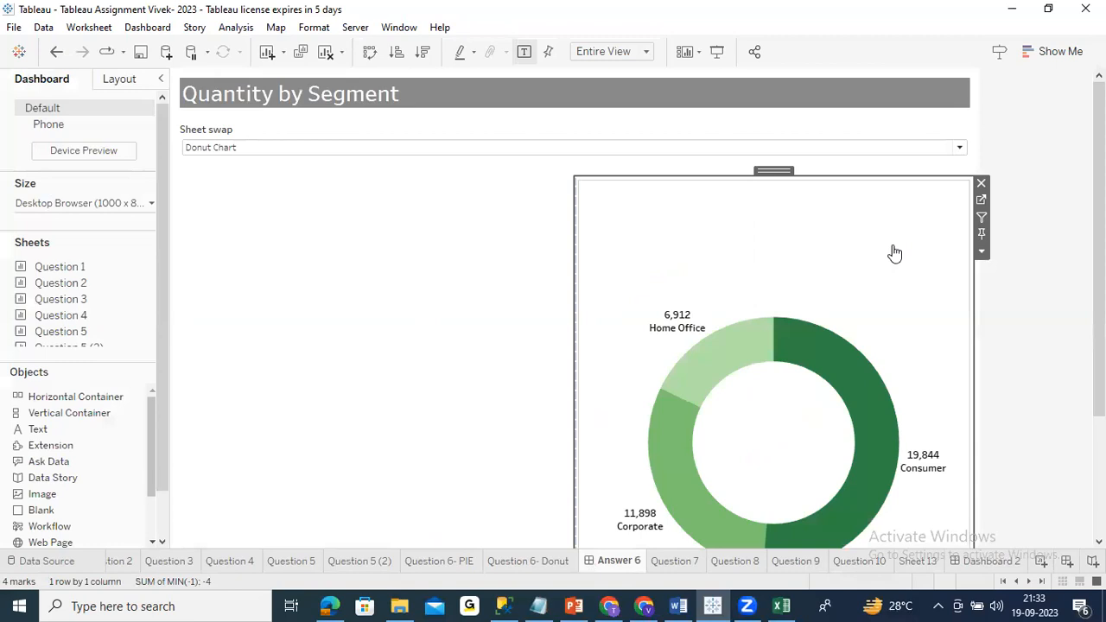
{"action": "mouse_move", "coordinate": [770, 356]}
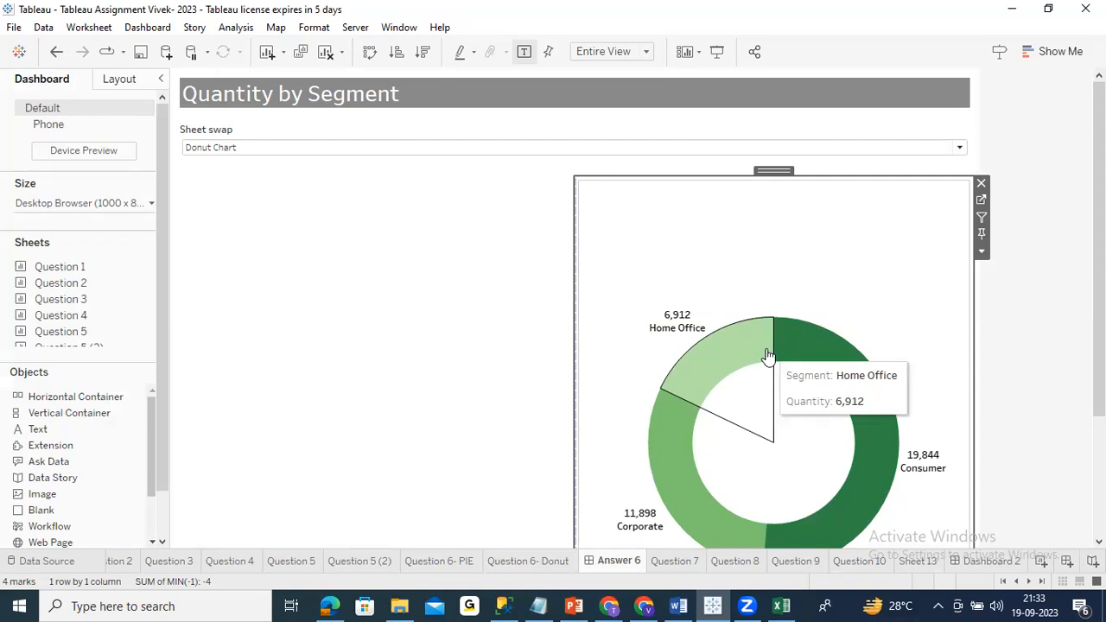
Return to the Question 6- Donut sheet and examine the Sheet swap parameter's values and control options without changing them
{"action": "left_click", "coordinate": [528, 561]}
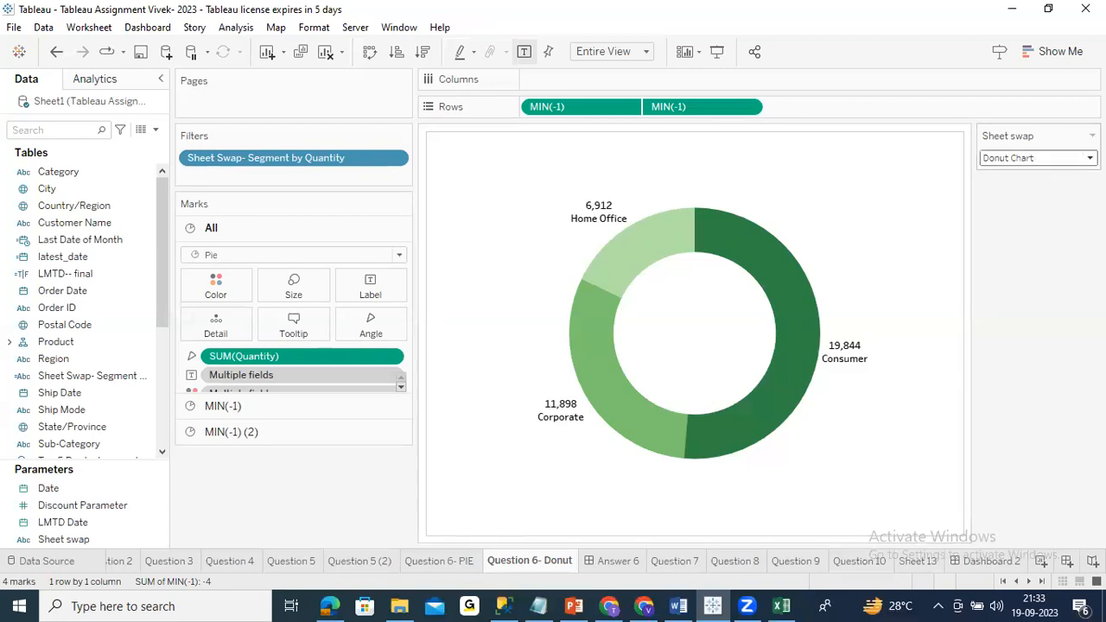
{"action": "left_click", "coordinate": [1037, 158]}
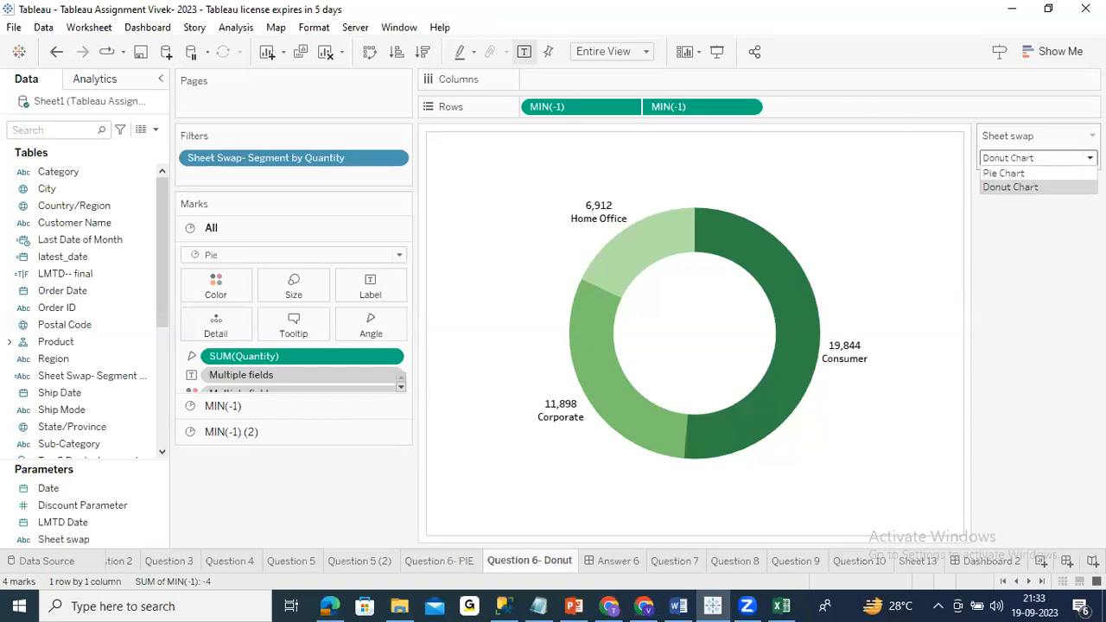
{"action": "left_click", "coordinate": [1093, 136]}
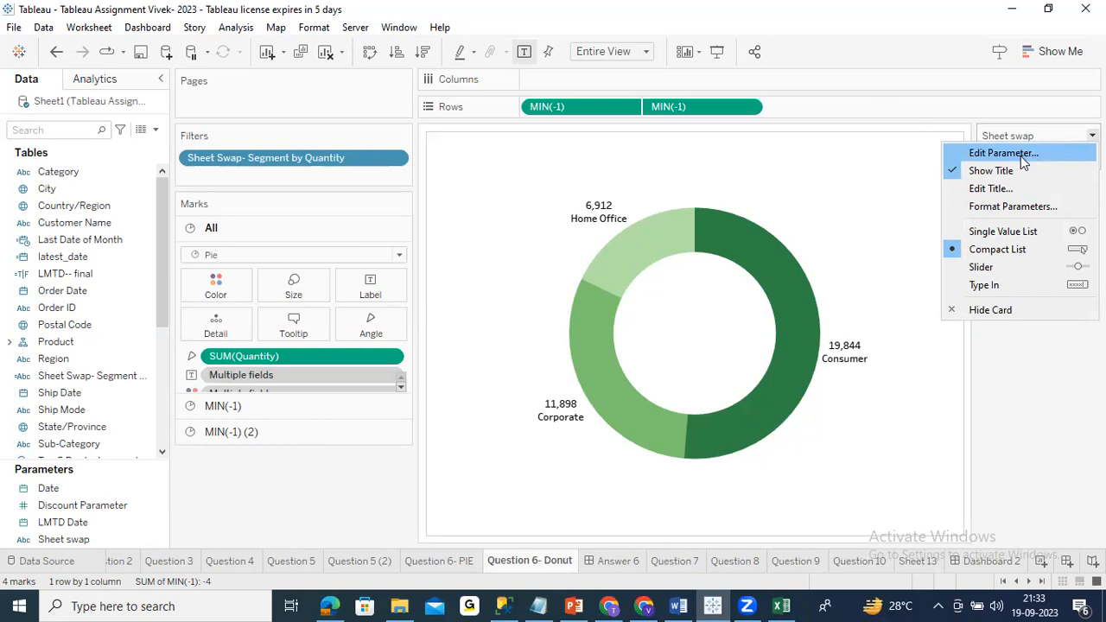
{"action": "left_click", "coordinate": [1056, 439]}
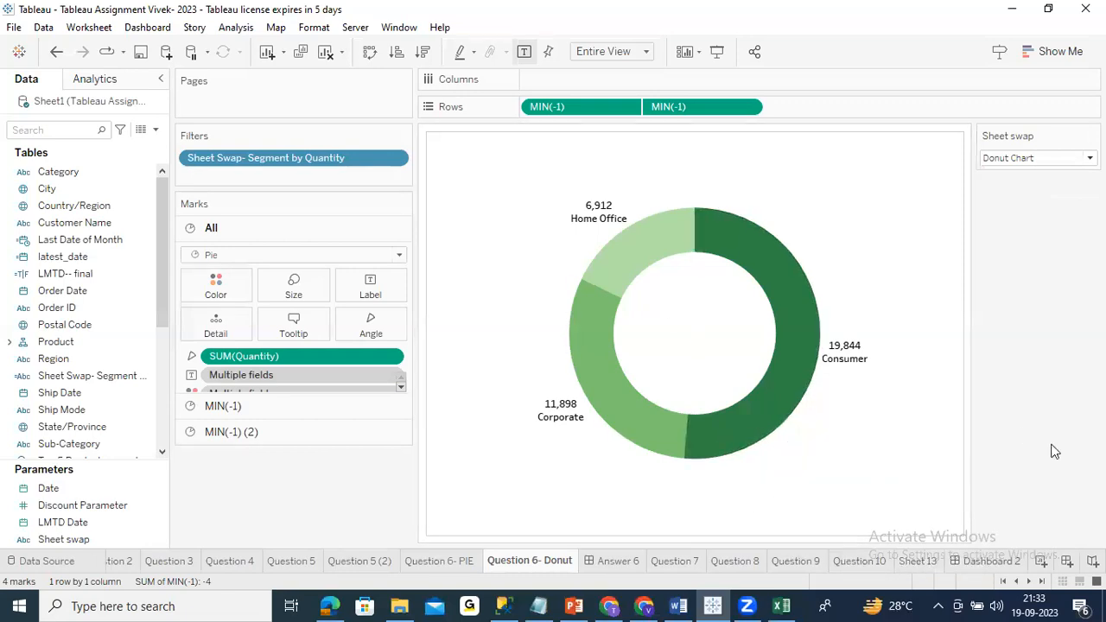
Convert the Sheet 13 view to a text table using Show Me
{"action": "left_click", "coordinate": [916, 561]}
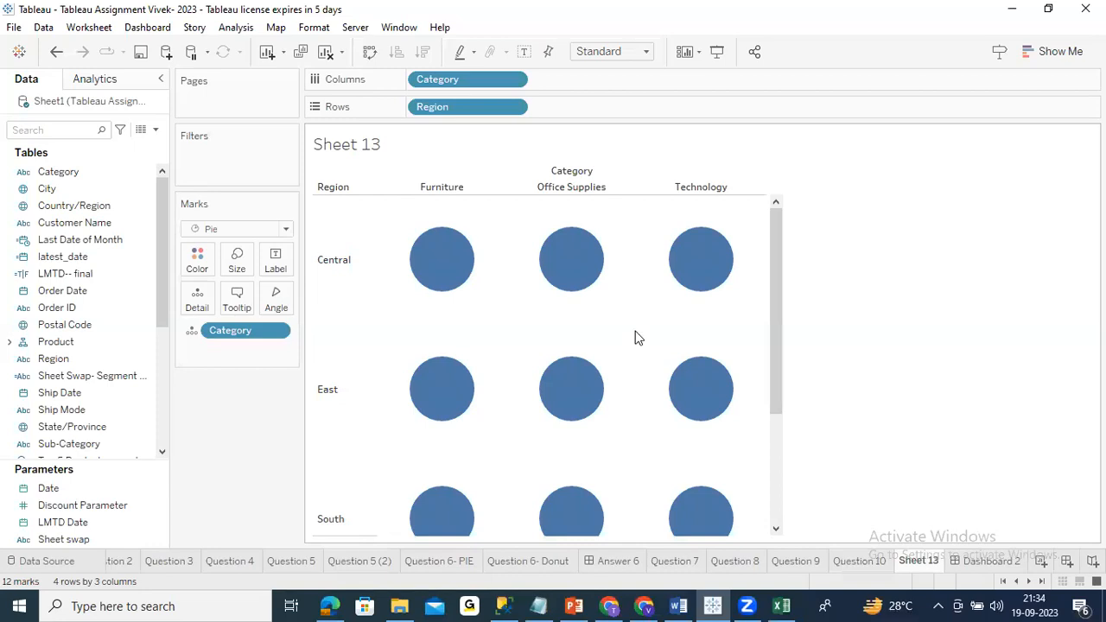
{"action": "left_click", "coordinate": [1056, 52]}
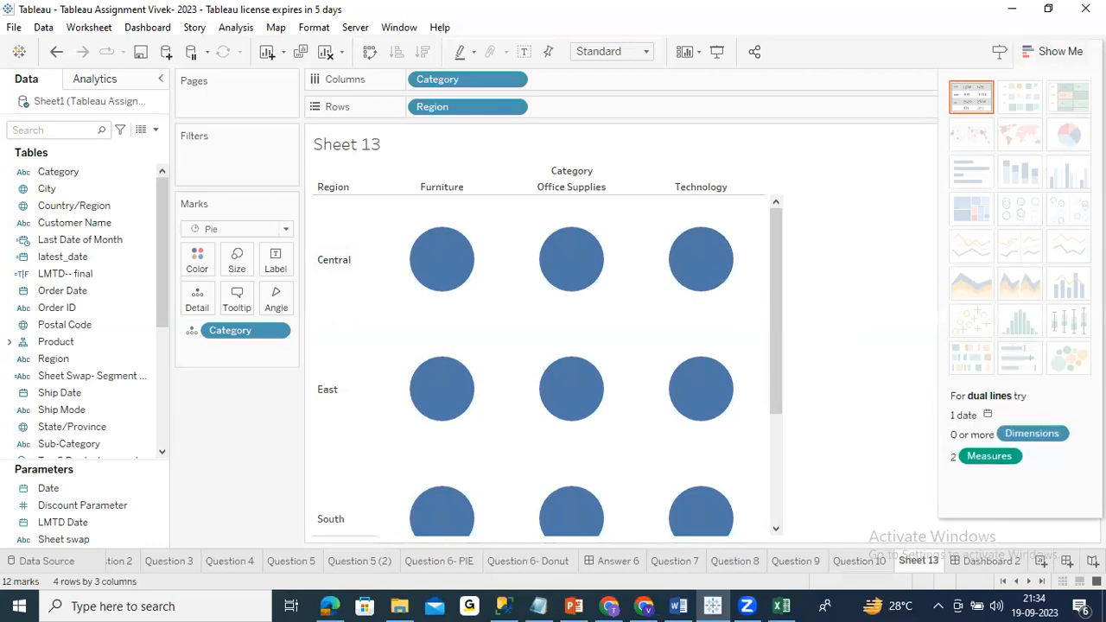
{"action": "left_click", "coordinate": [961, 90]}
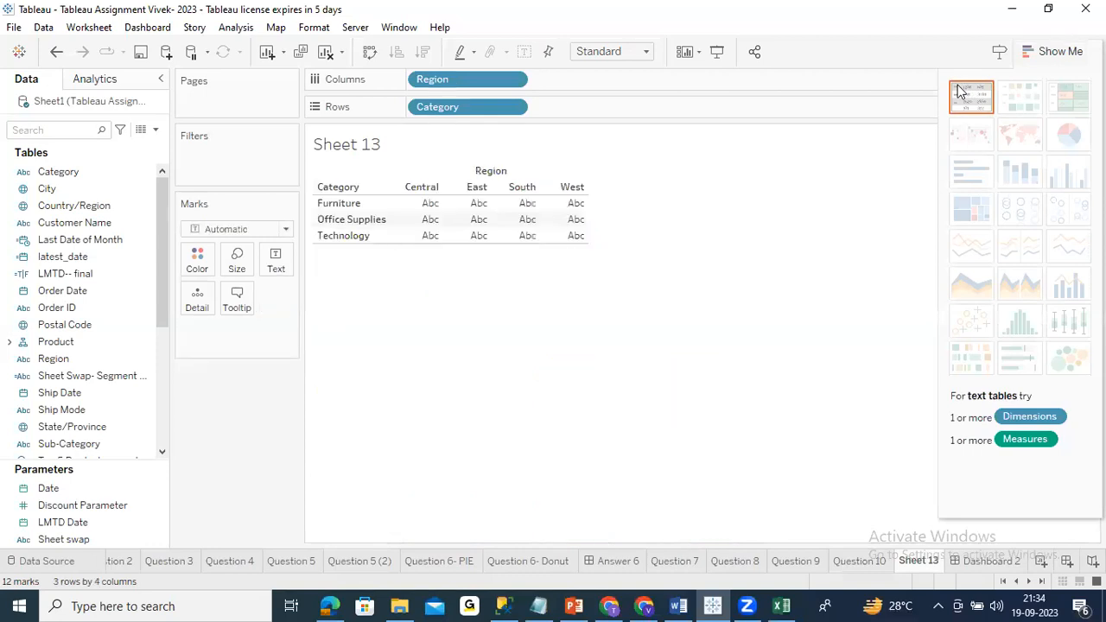
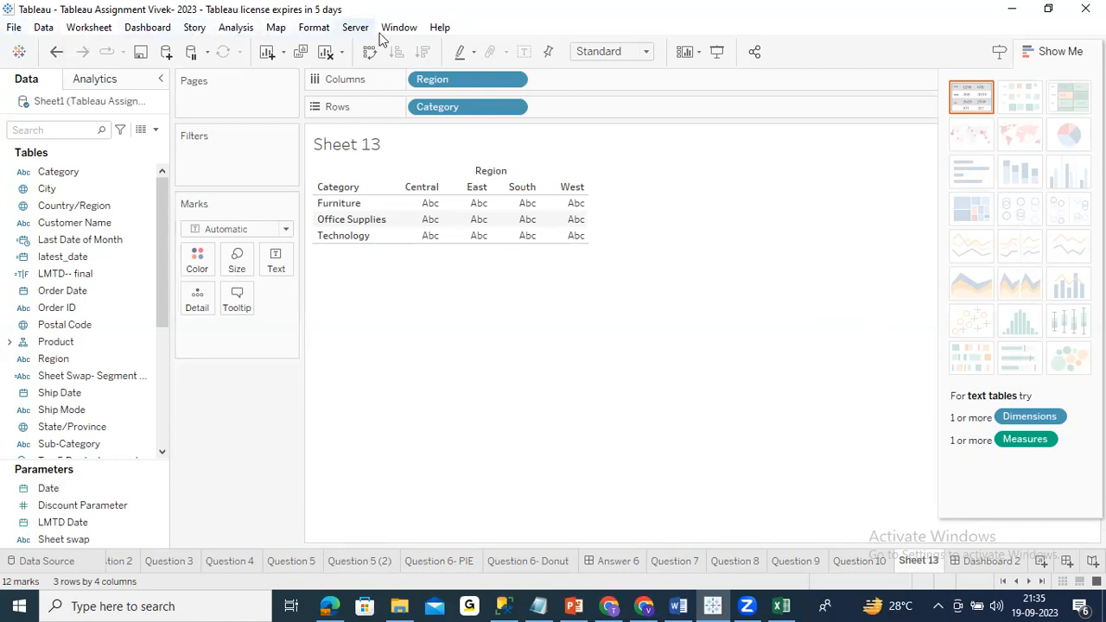
Examine the workbook's file commands and the management options for the Sheet1 data source without applying any
{"action": "left_click", "coordinate": [14, 30]}
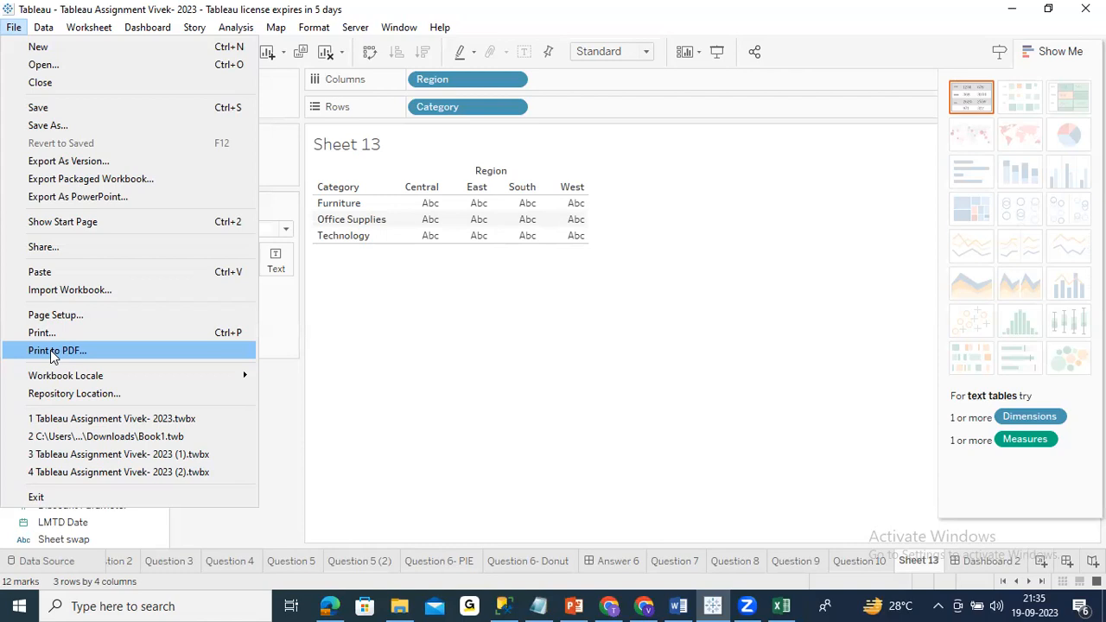
{"action": "left_click", "coordinate": [553, 447]}
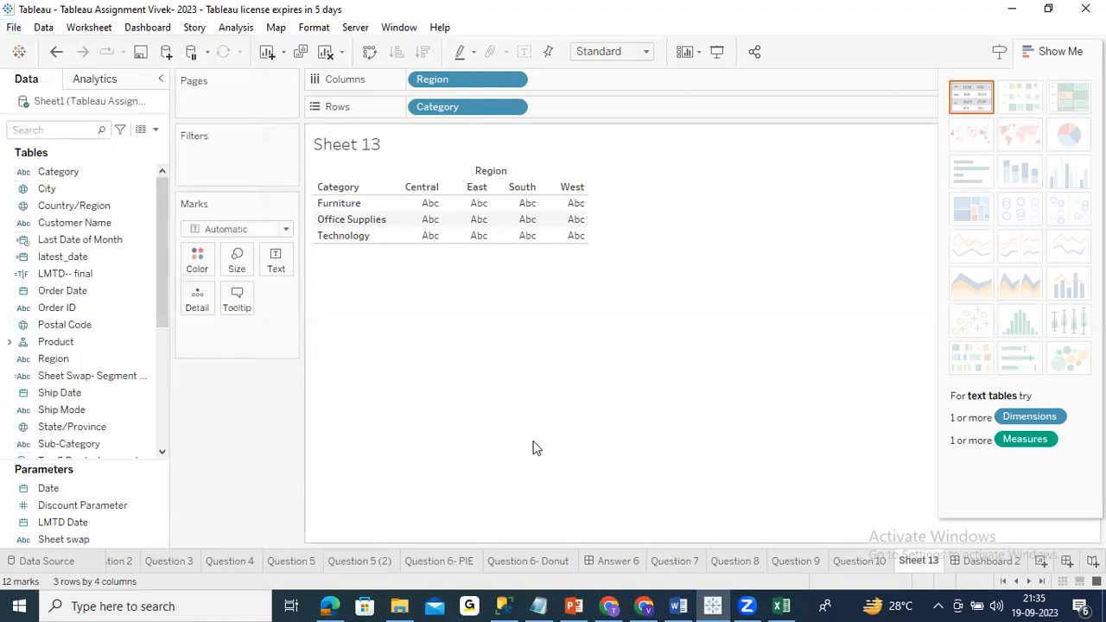
{"action": "left_click", "coordinate": [43, 27]}
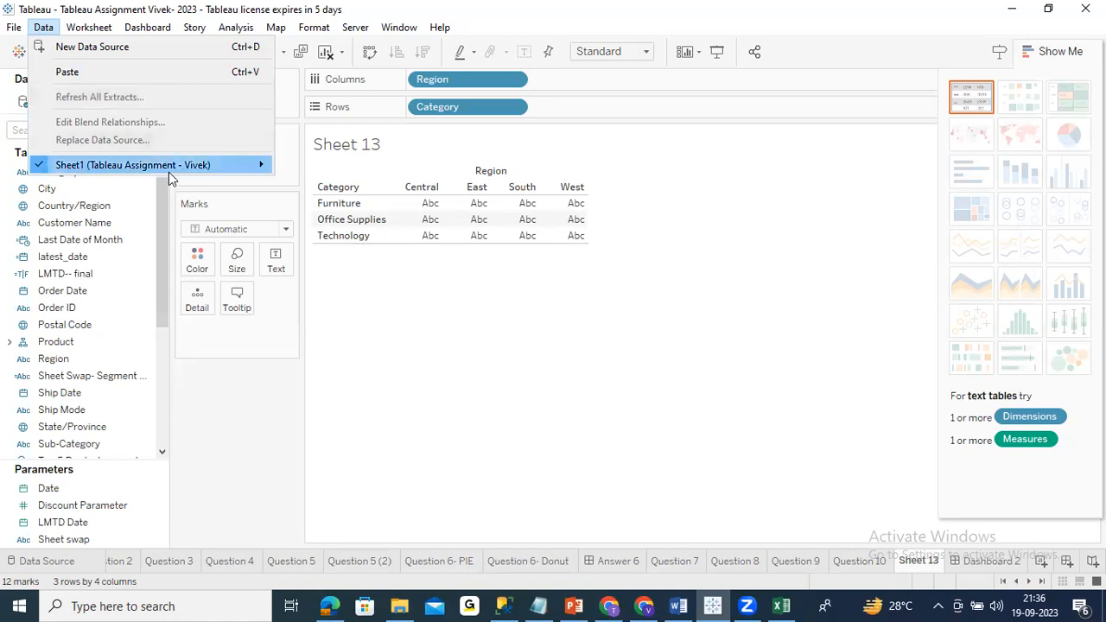
{"action": "mouse_move", "coordinate": [242, 169]}
{"action": "mouse_move", "coordinate": [115, 169]}
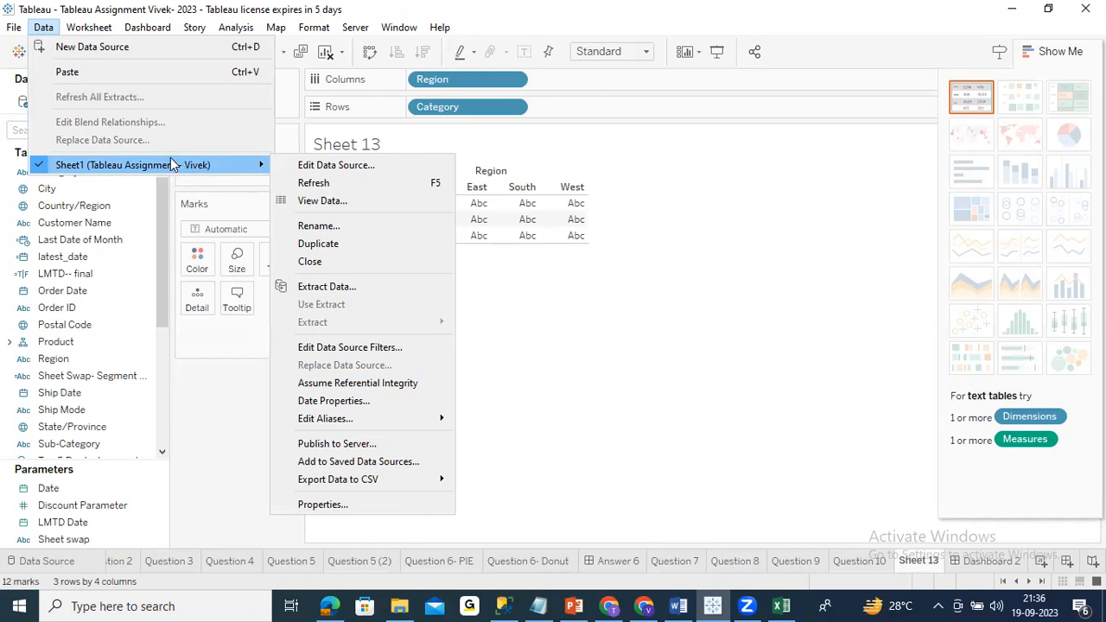
{"action": "left_click", "coordinate": [657, 387]}
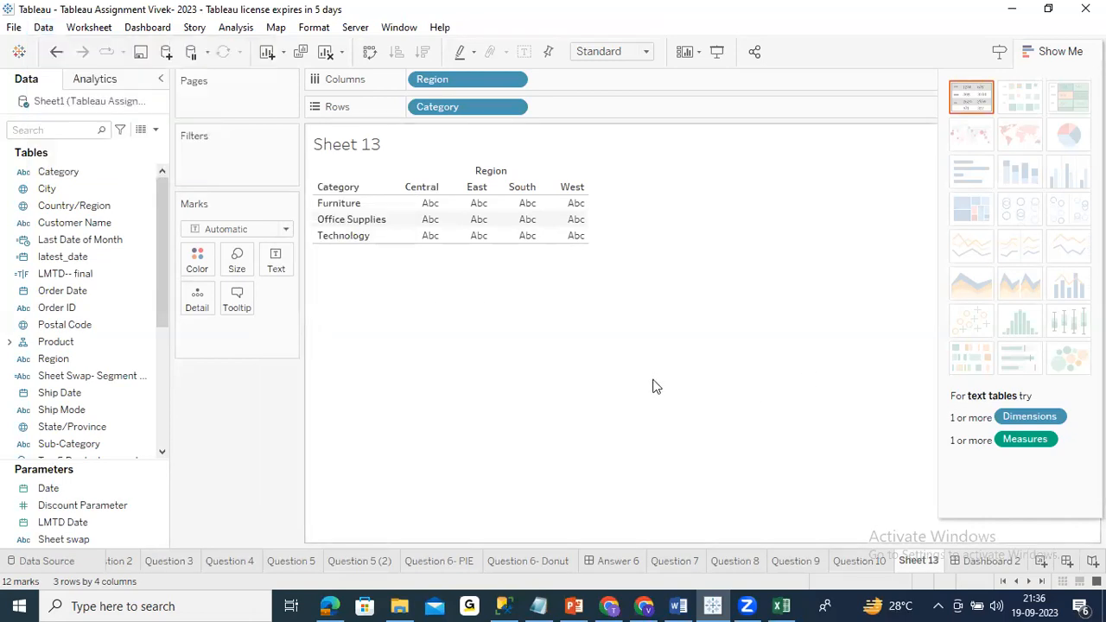
Examine the worksheet commands available for Sheet 13, including Export and Actions, and select the Furniture mark under South
{"action": "left_click", "coordinate": [89, 27]}
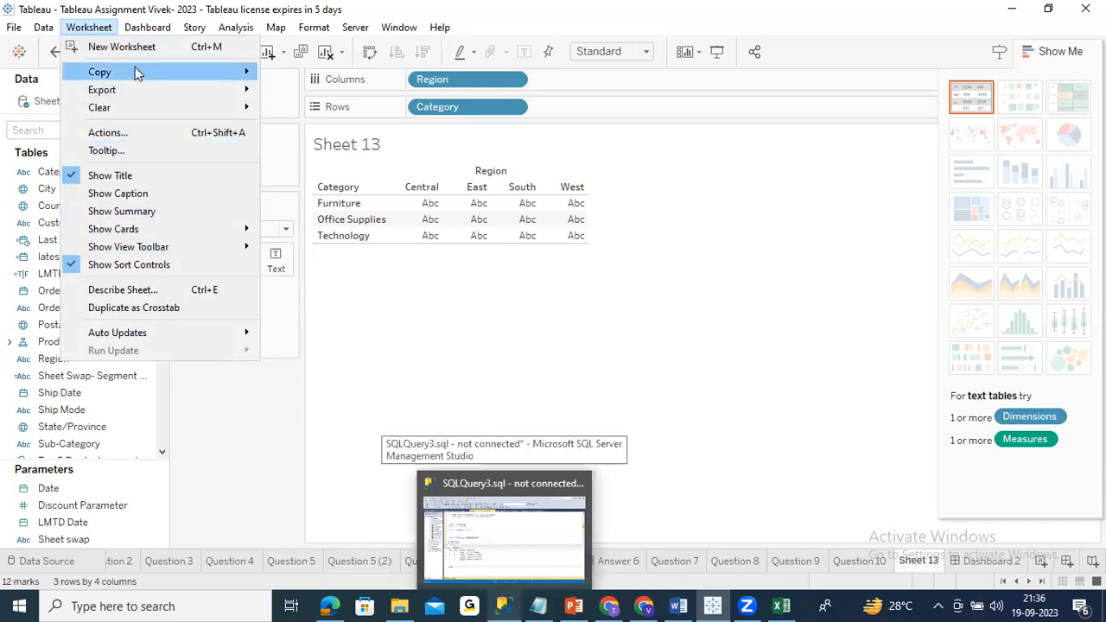
{"action": "mouse_move", "coordinate": [143, 91]}
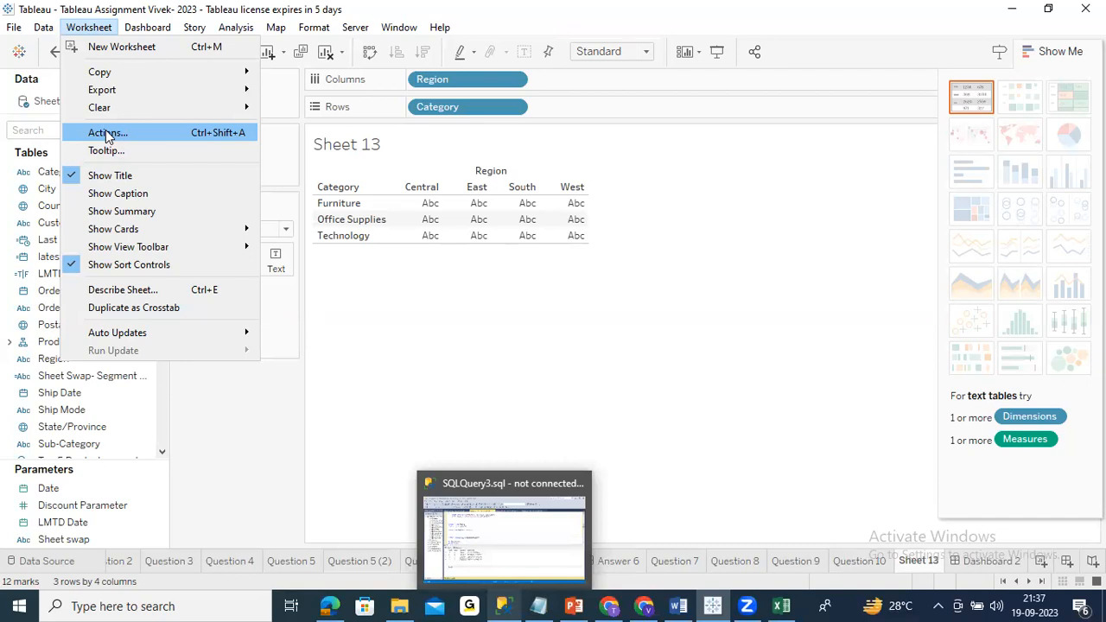
{"action": "left_click", "coordinate": [554, 316]}
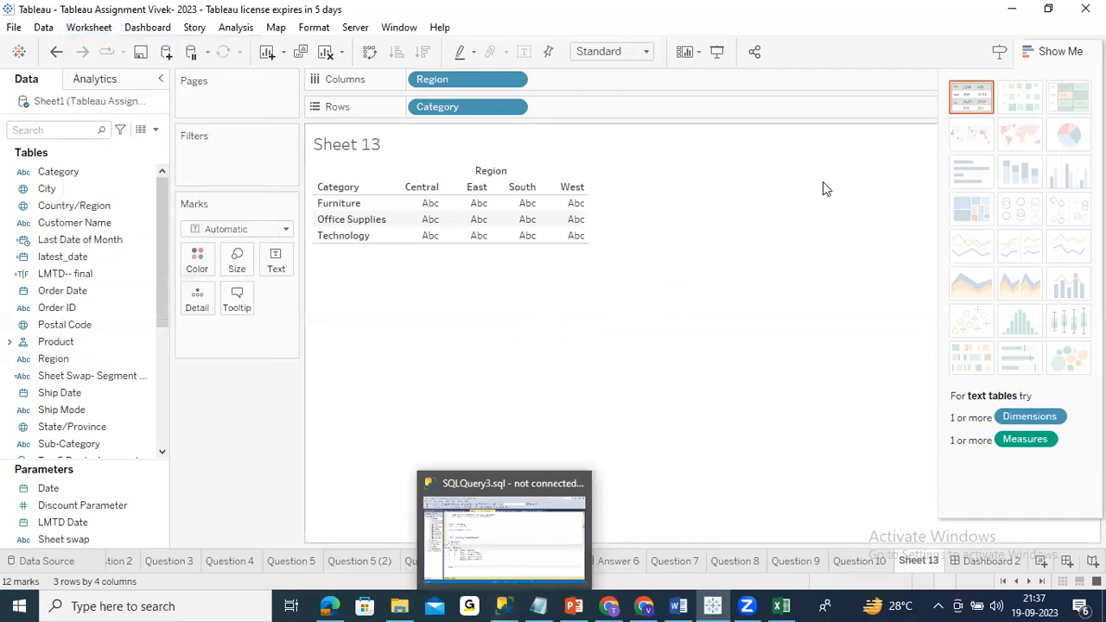
{"action": "left_click", "coordinate": [528, 210]}
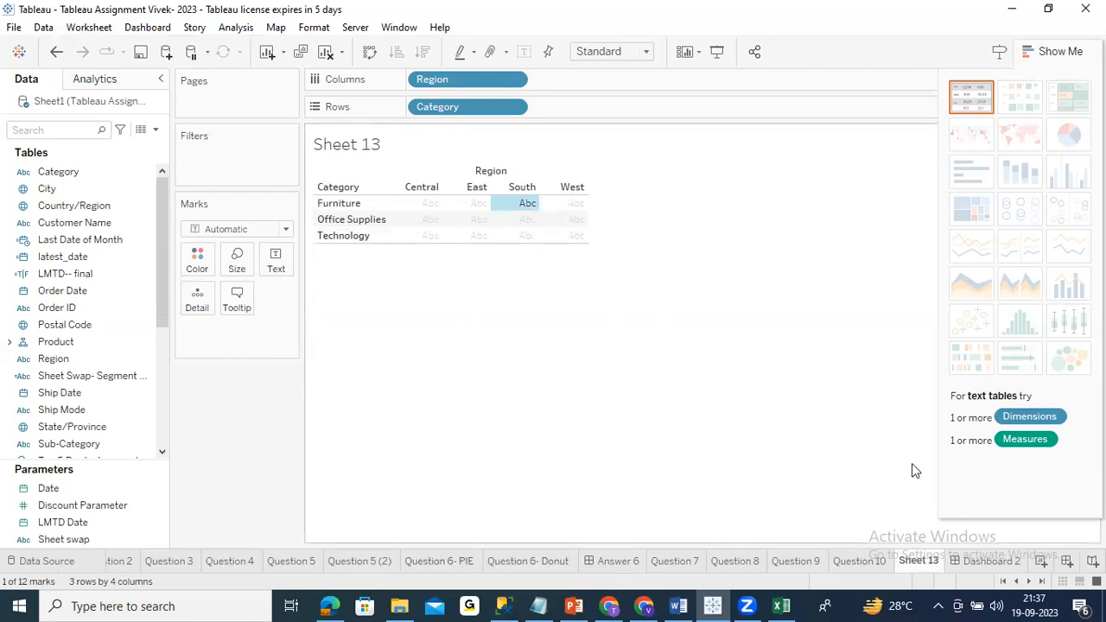
Switch to the Question 9 sheet and examine its worksheet display options, including which cards can be shown
{"action": "left_click", "coordinate": [811, 562]}
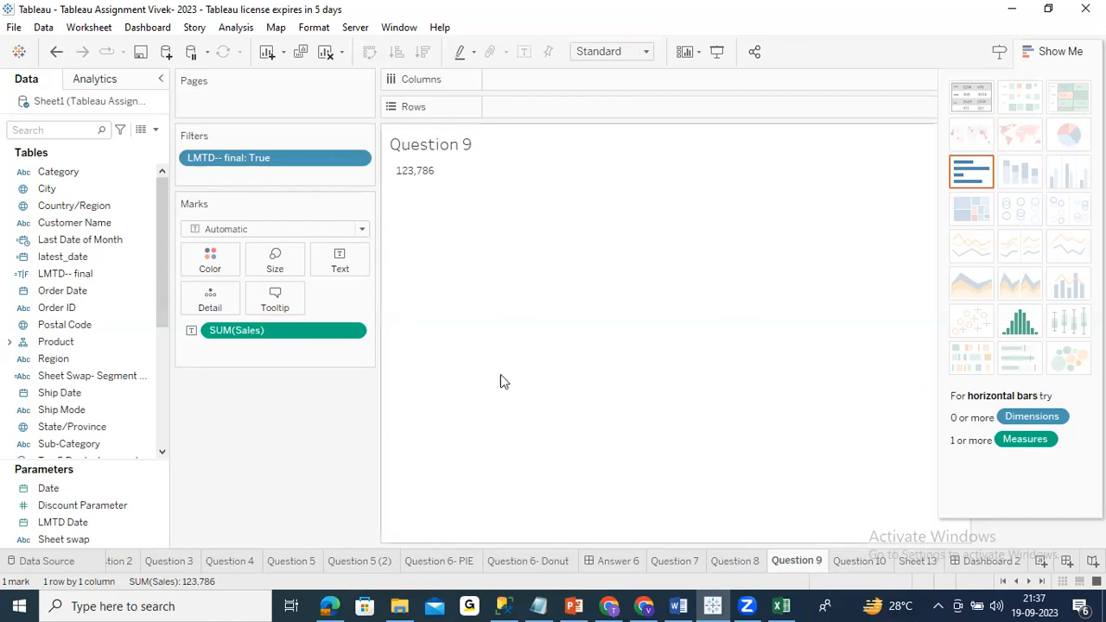
{"action": "left_click", "coordinate": [104, 27]}
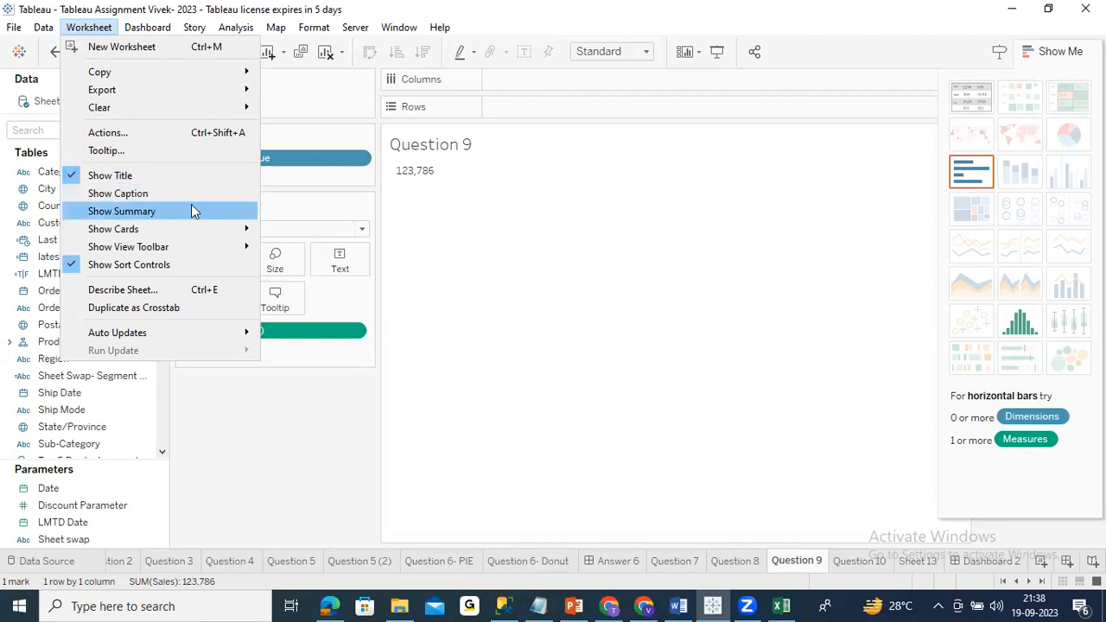
{"action": "mouse_move", "coordinate": [214, 231]}
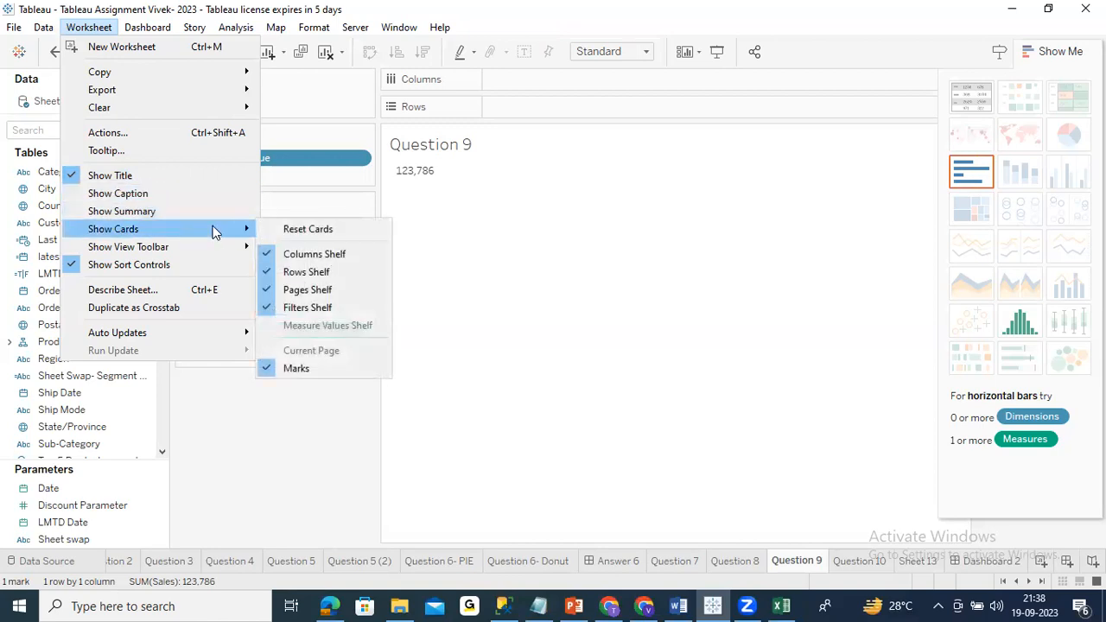
{"action": "left_click", "coordinate": [748, 426]}
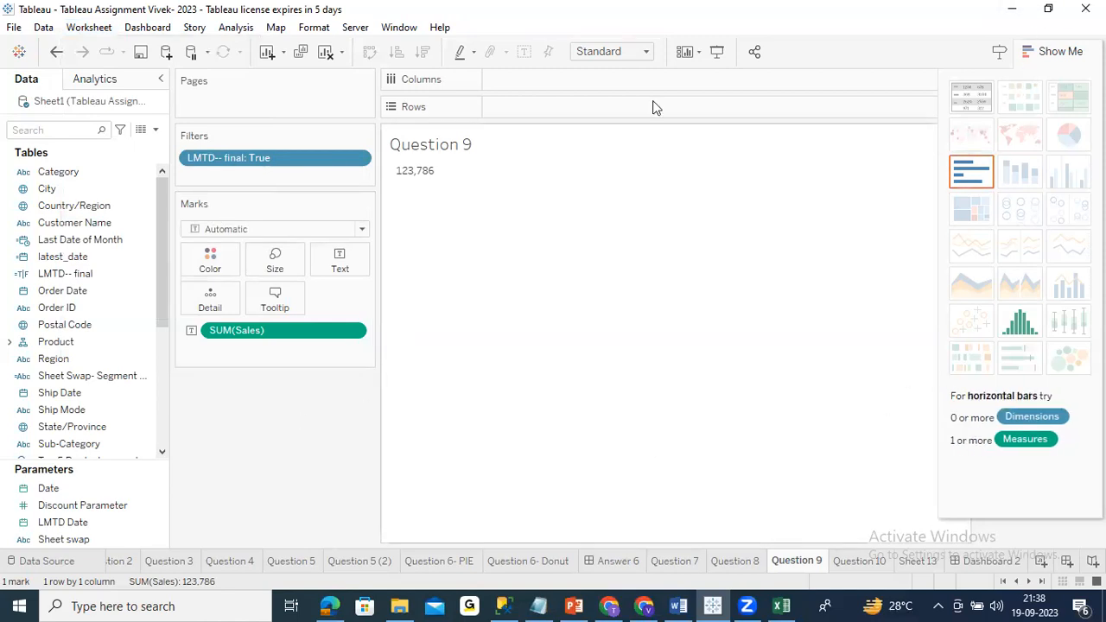
Switch to the Question 4 sheet and read its full sheet description, down to the data source details
{"action": "left_click", "coordinate": [90, 28]}
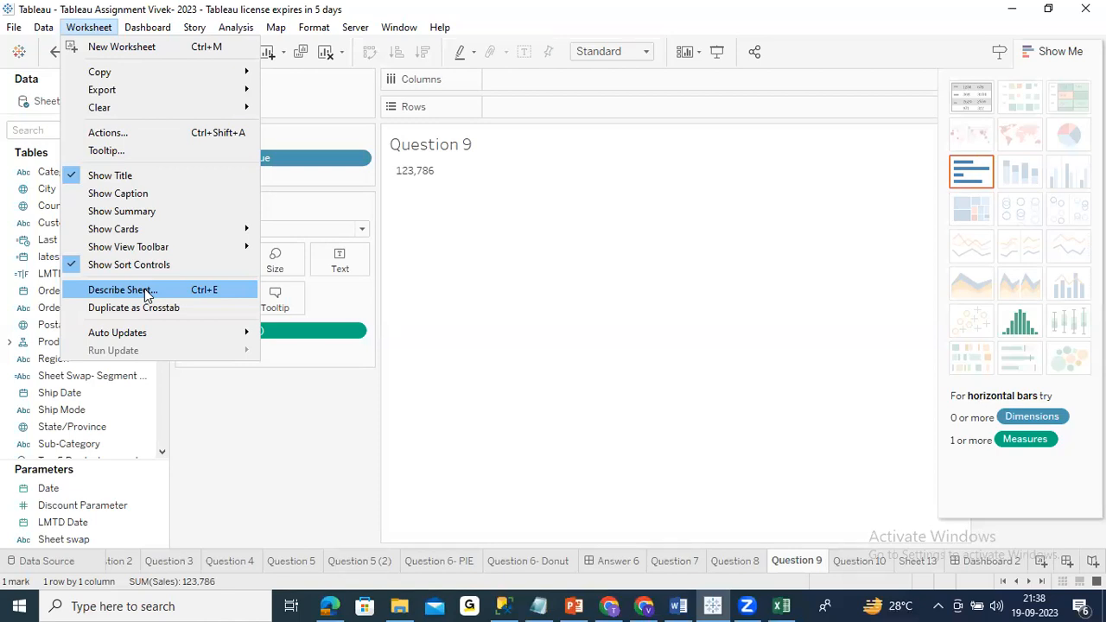
{"action": "left_click", "coordinate": [235, 560]}
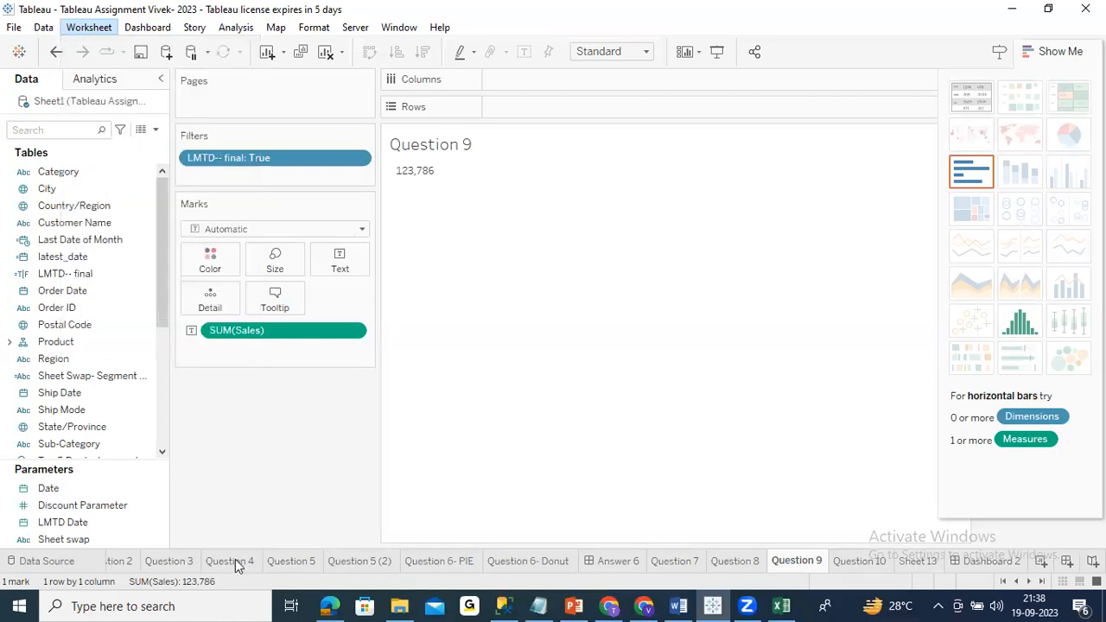
{"action": "left_click", "coordinate": [232, 561]}
{"action": "left_click", "coordinate": [89, 27]}
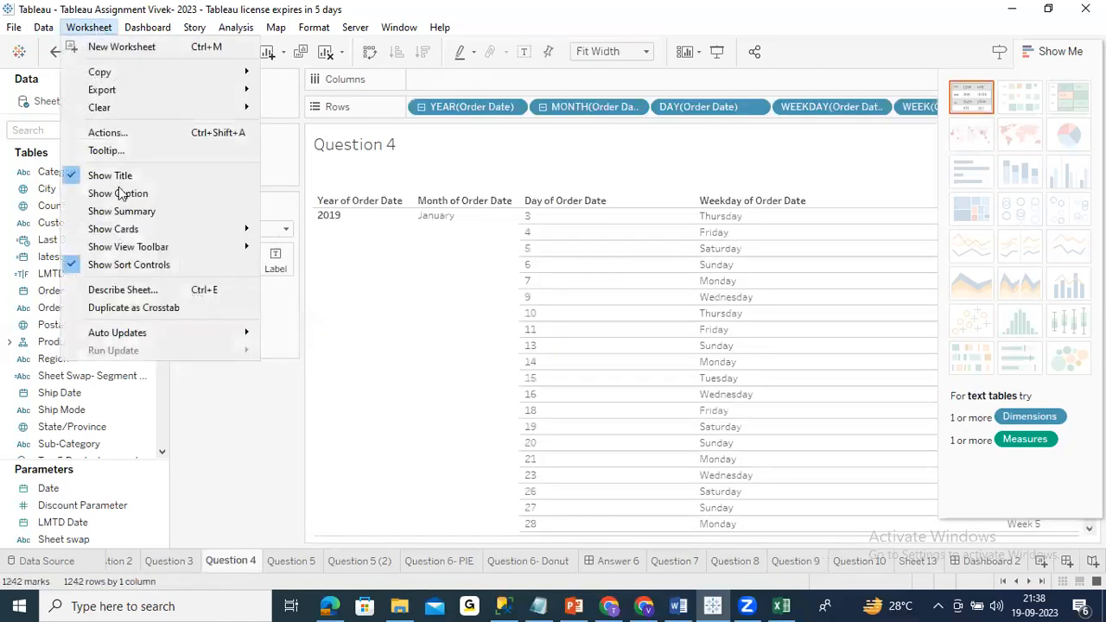
{"action": "key", "text": "Escape"}
{"action": "left_click", "coordinate": [348, 324]}
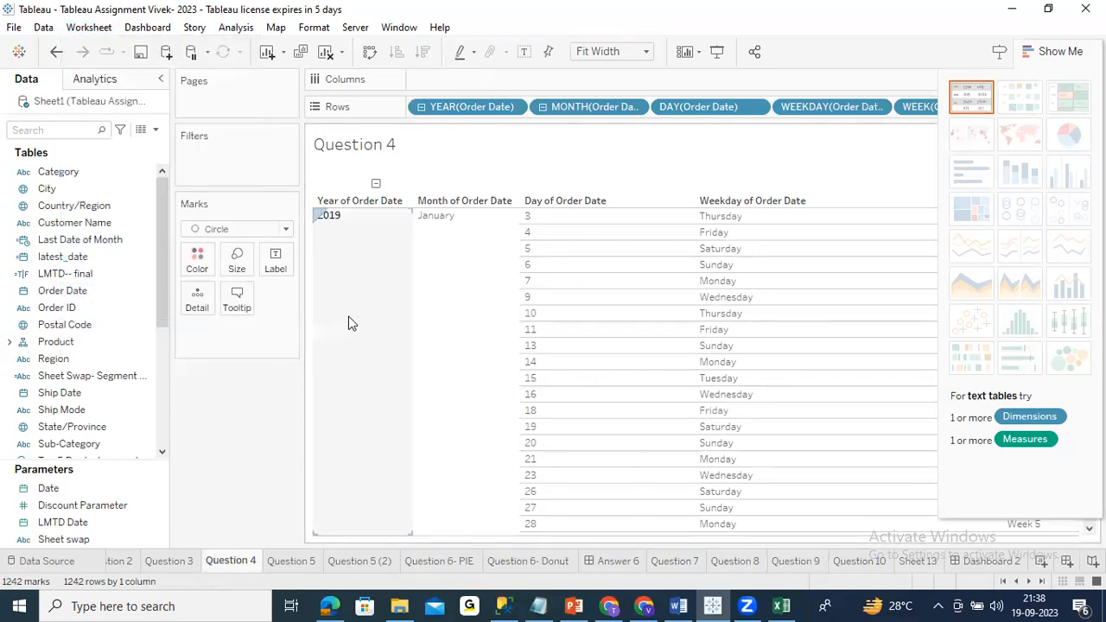
{"action": "key", "text": "ctrl+e"}
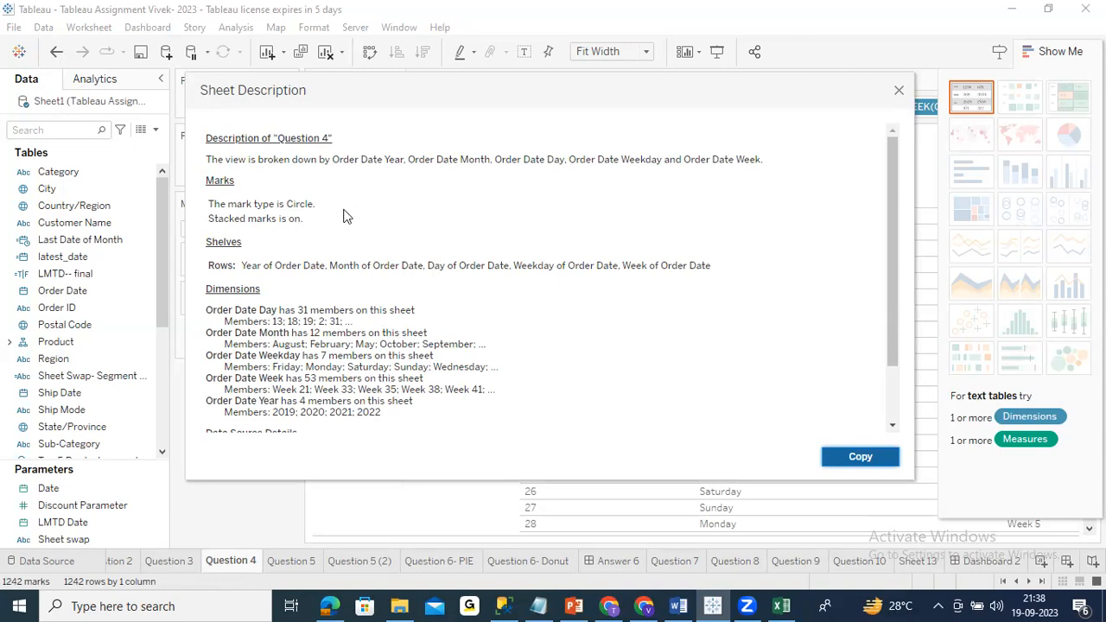
{"action": "scroll", "coordinate": [519, 325], "scroll_direction": "down", "scroll_amount": 2}
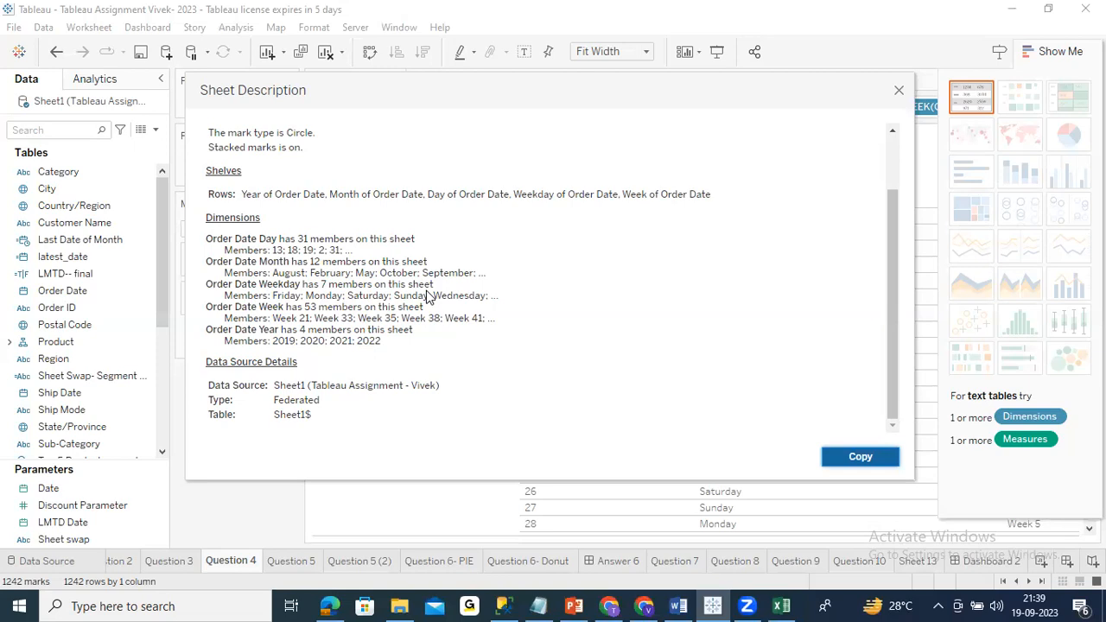
{"action": "left_click", "coordinate": [900, 91]}
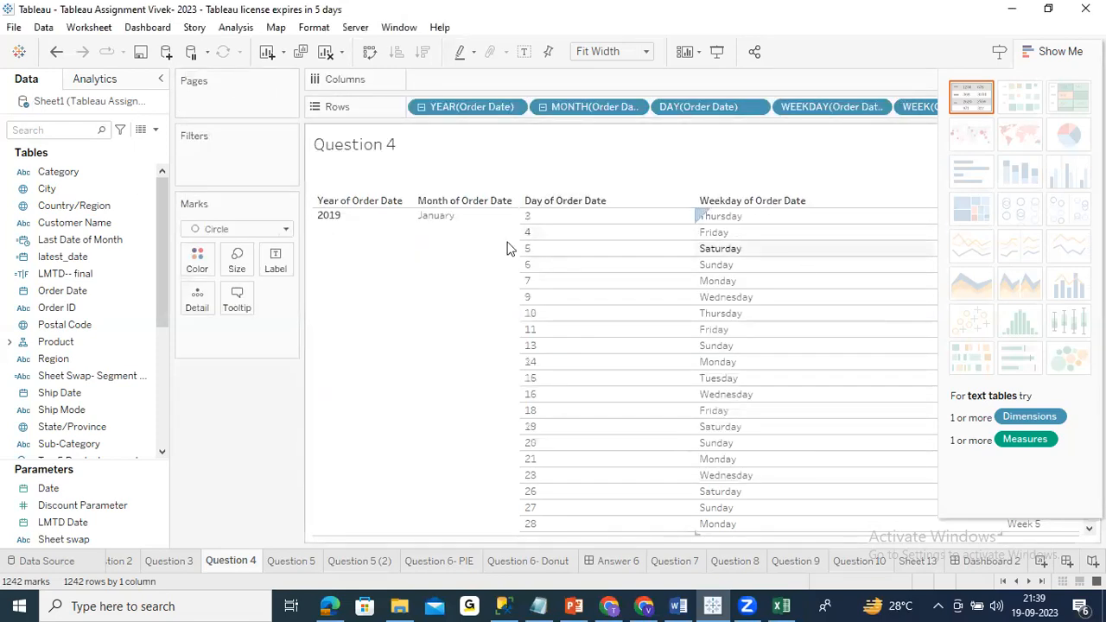
Examine the dashboard commands available from the Question 4 sheet without applying any
{"action": "left_click", "coordinate": [151, 31]}
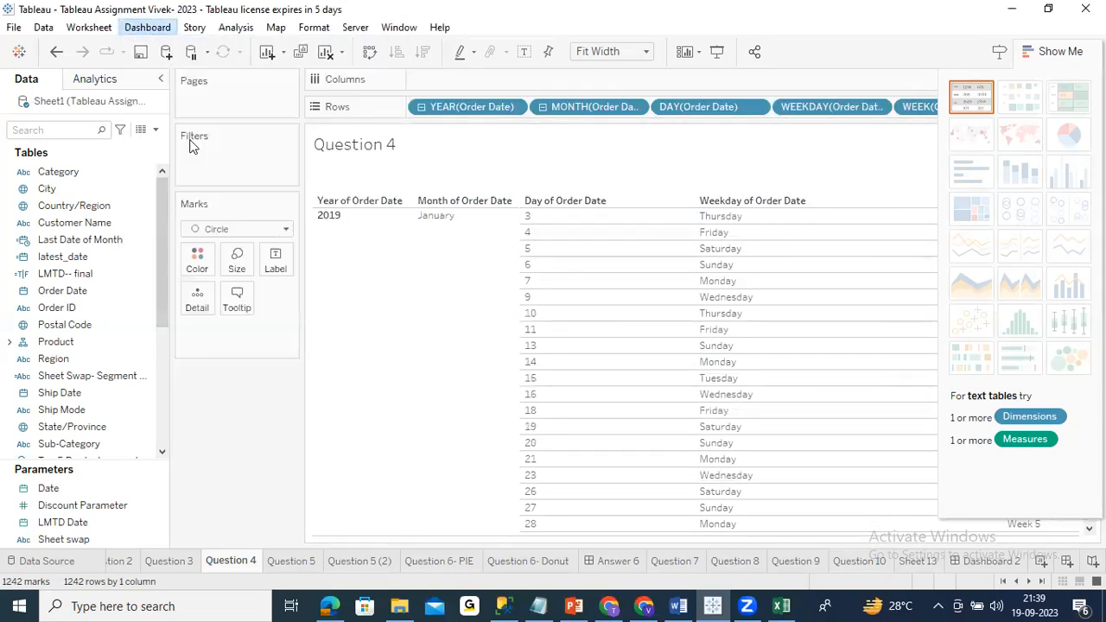
{"action": "mouse_move", "coordinate": [154, 31]}
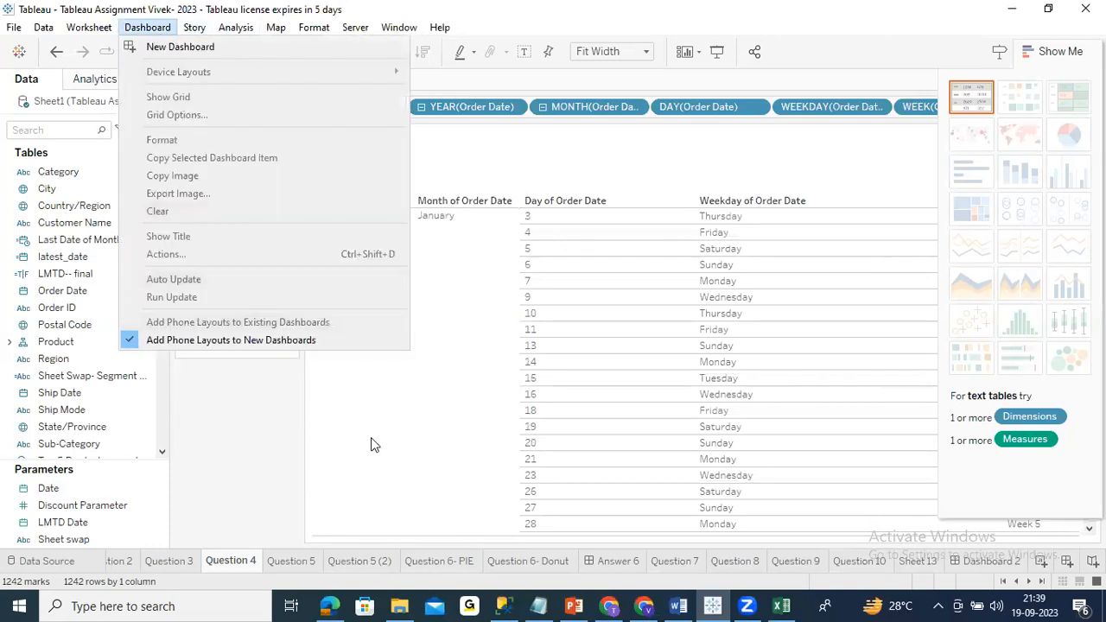
{"action": "left_click", "coordinate": [254, 449]}
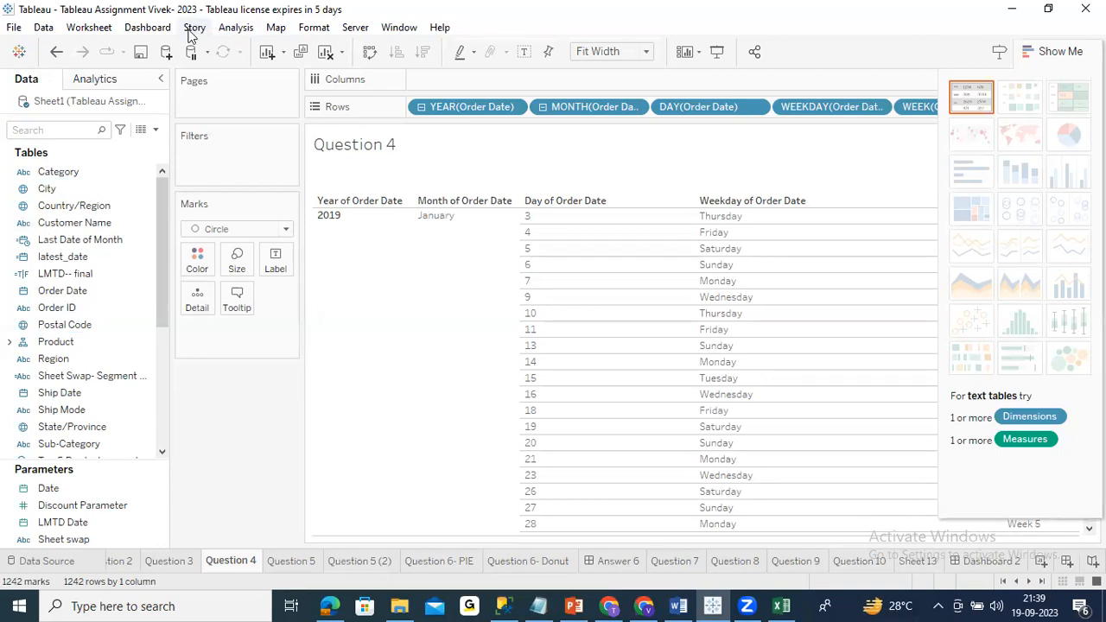
{"action": "left_click", "coordinate": [130, 522]}
Examine the totals options for the Question 4 view, select the 2019 header and look through its order-date rows
{"action": "left_click", "coordinate": [237, 29]}
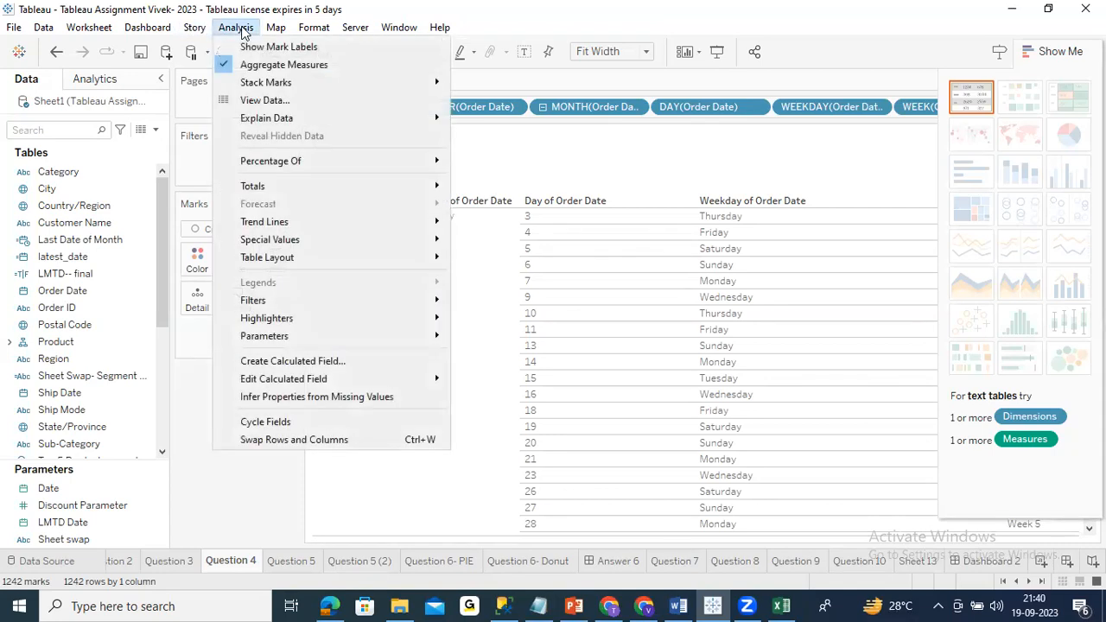
{"action": "mouse_move", "coordinate": [352, 194]}
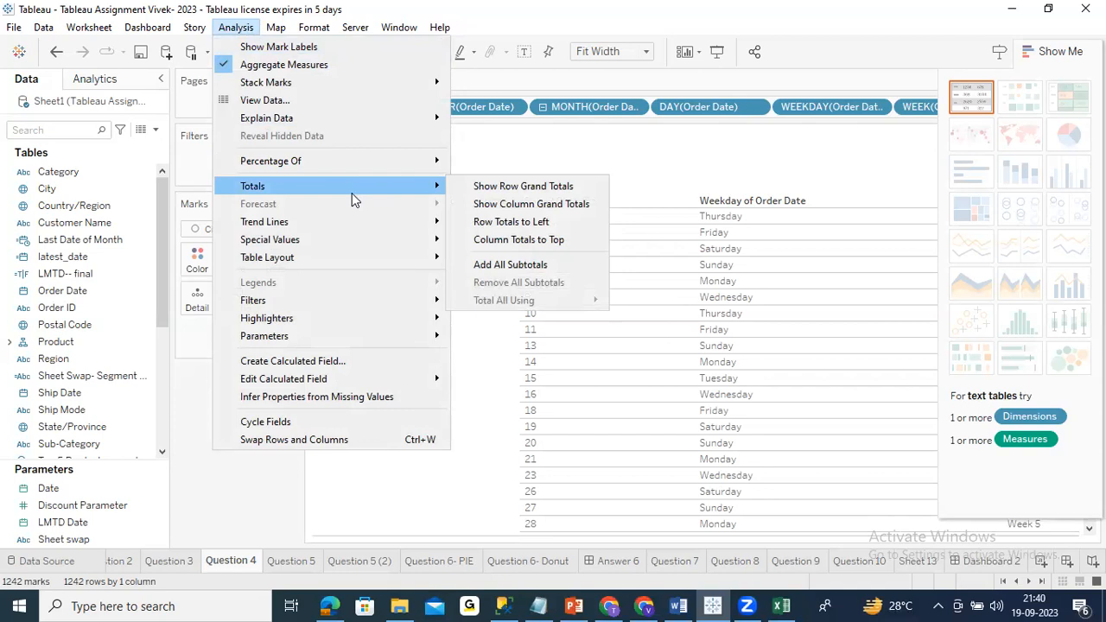
{"action": "left_click", "coordinate": [385, 504]}
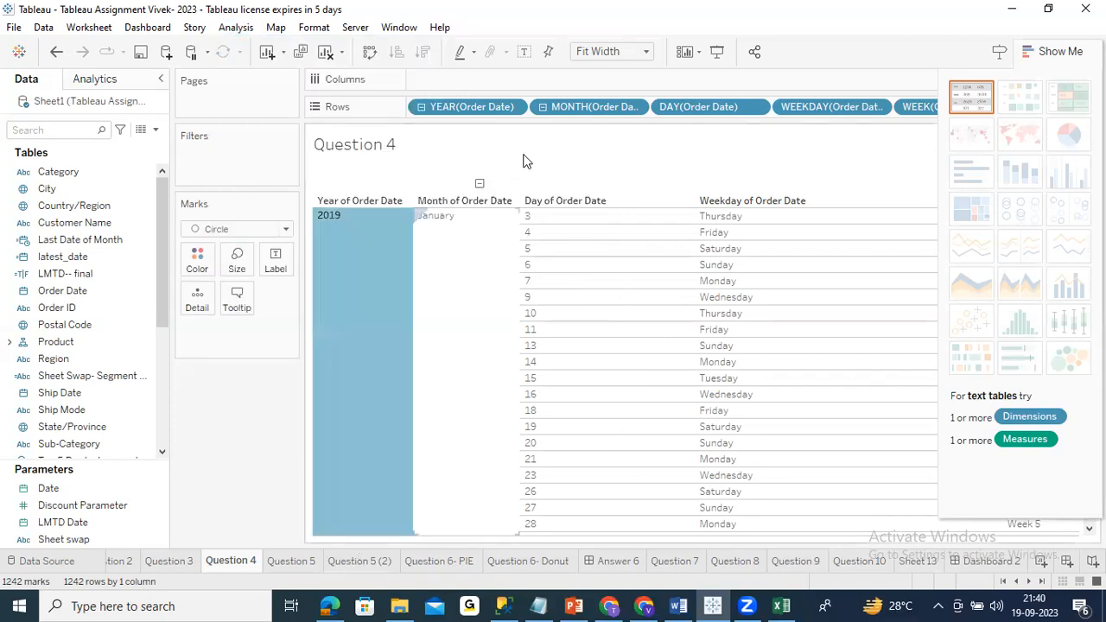
{"action": "scroll", "coordinate": [583, 372], "scroll_direction": "down", "scroll_amount": 3}
{"action": "scroll", "coordinate": [583, 405], "scroll_direction": "down", "scroll_amount": 5}
{"action": "scroll", "coordinate": [582, 323], "scroll_direction": "up", "scroll_amount": 2}
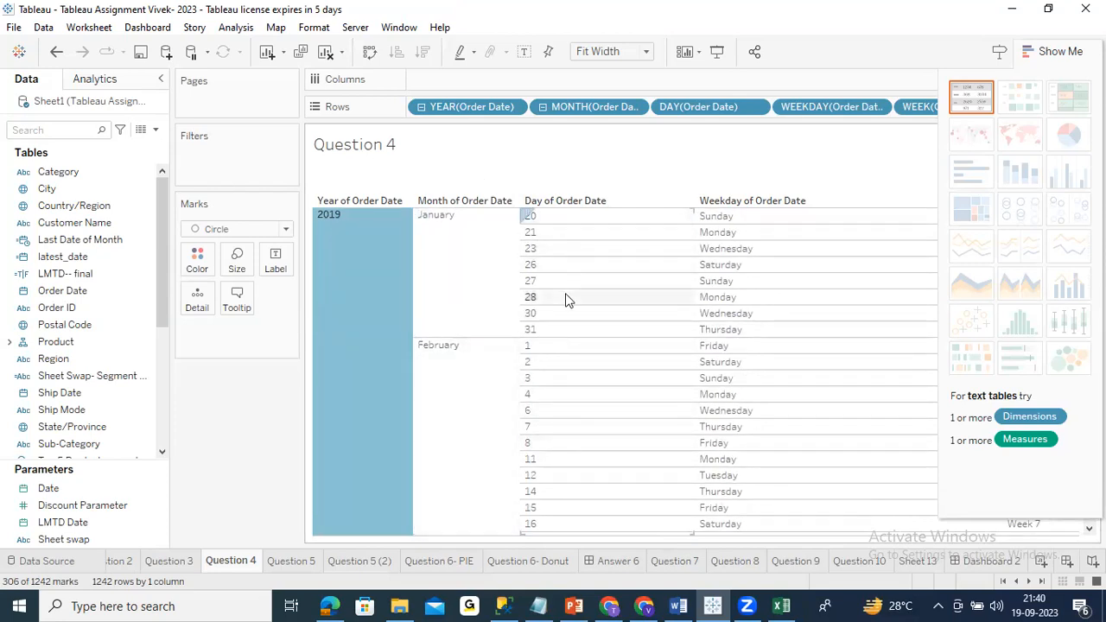
{"action": "scroll", "coordinate": [566, 298], "scroll_direction": "up", "scroll_amount": 4}
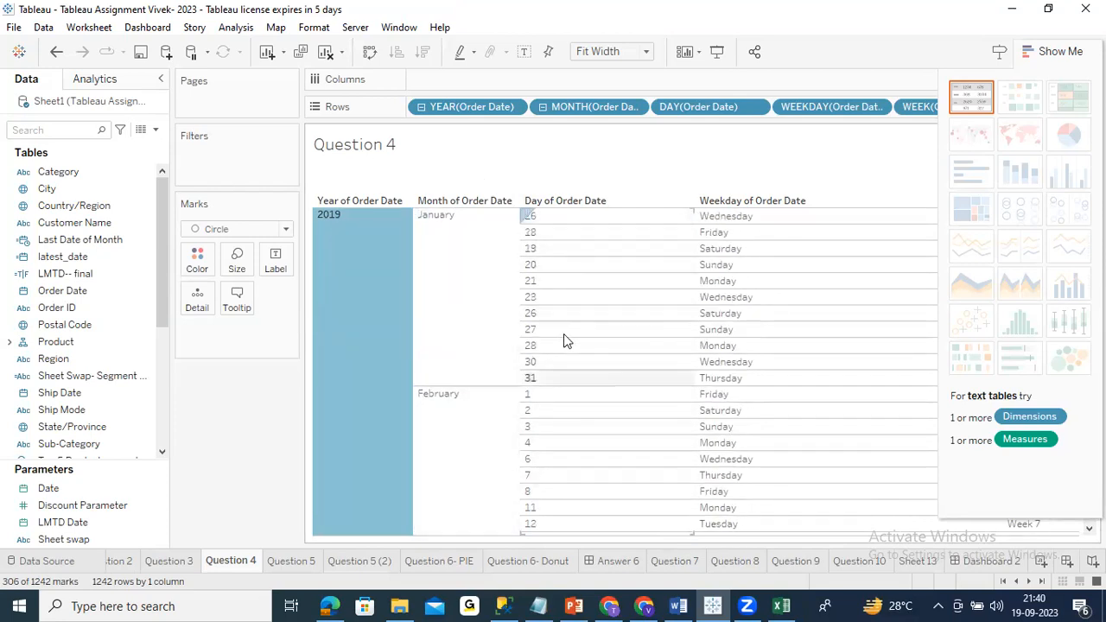
Examine the analysis commands for the Question 4 view, including special values, table layout and creating or editing calculated fields
{"action": "left_click", "coordinate": [305, 29]}
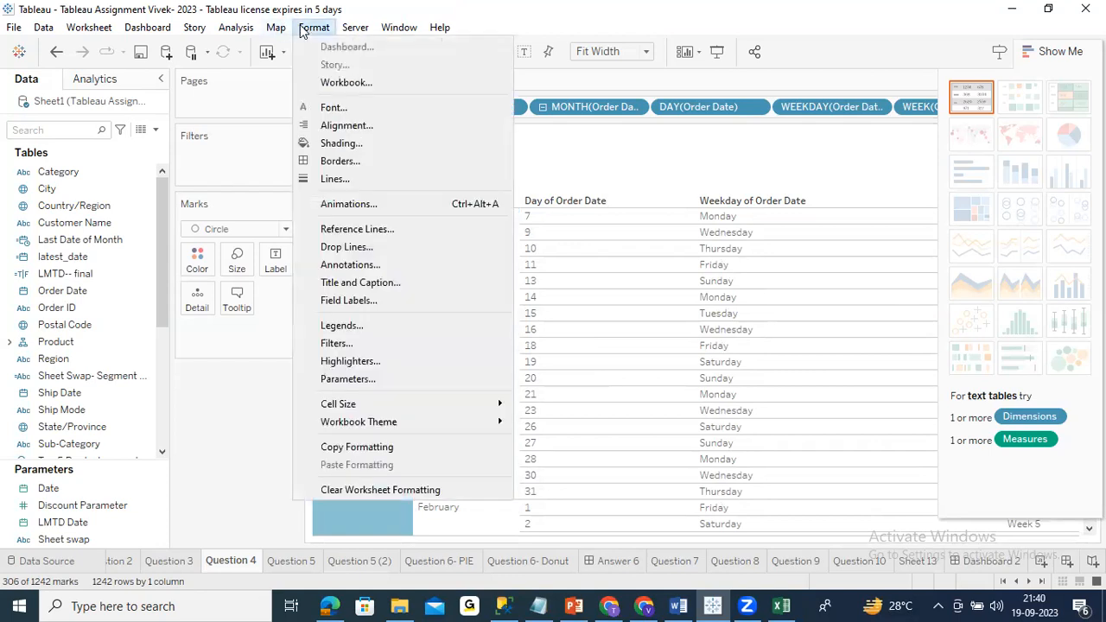
{"action": "left_click", "coordinate": [241, 28]}
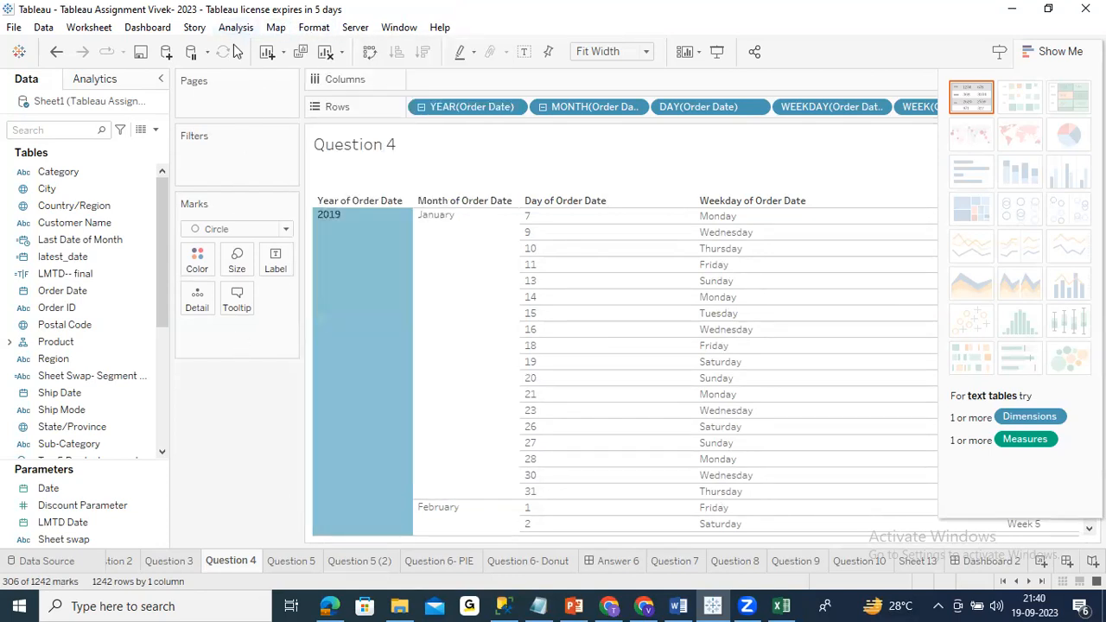
{"action": "left_click", "coordinate": [237, 27]}
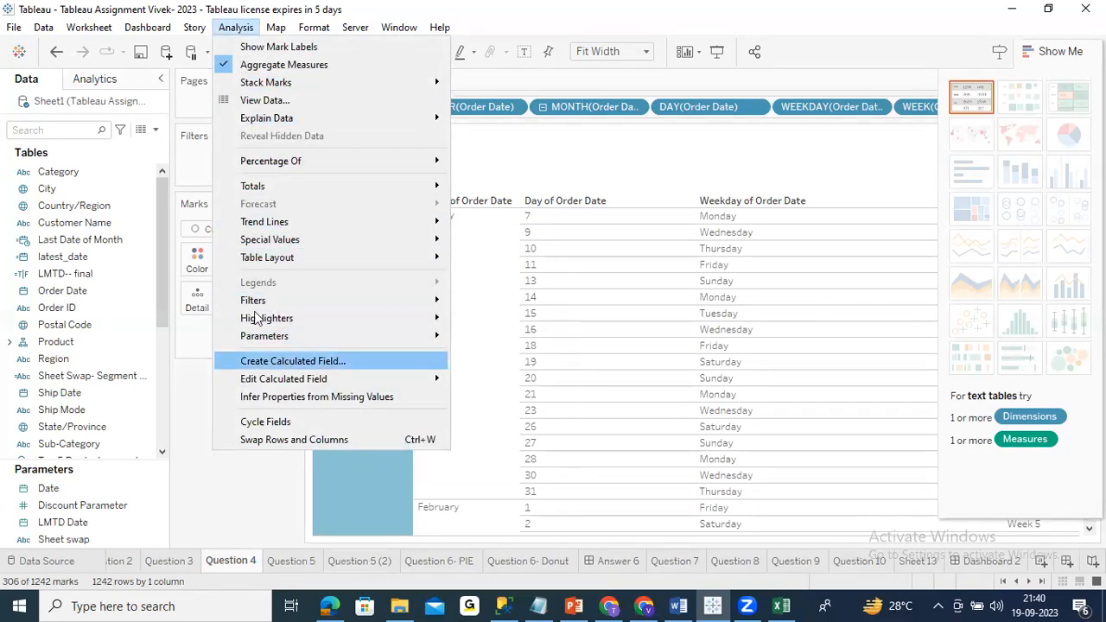
{"action": "mouse_move", "coordinate": [360, 249]}
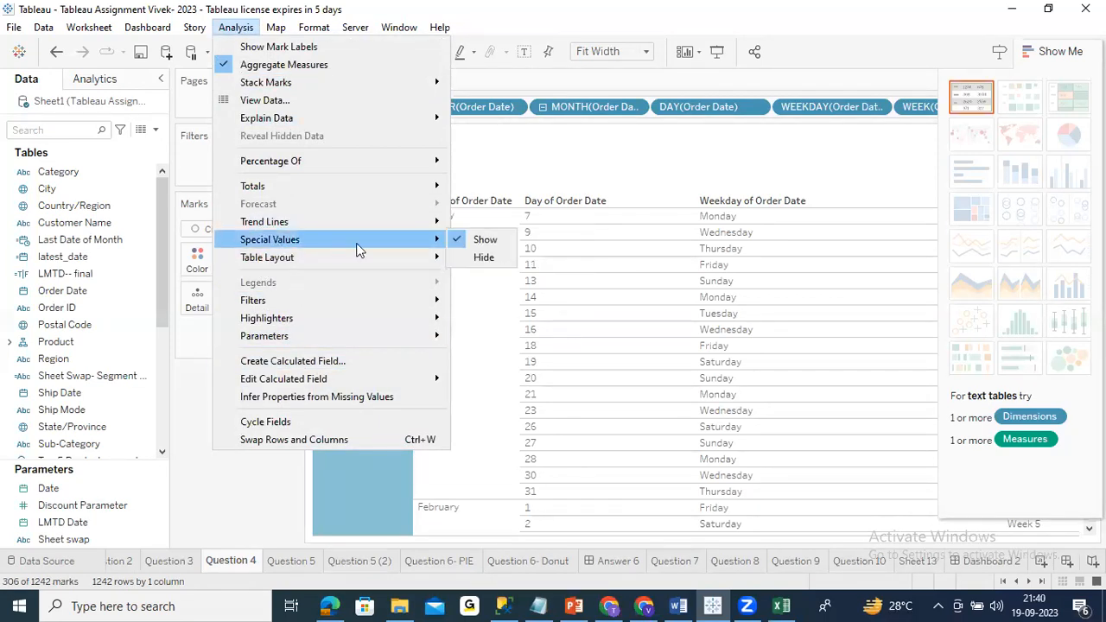
{"action": "mouse_move", "coordinate": [266, 83]}
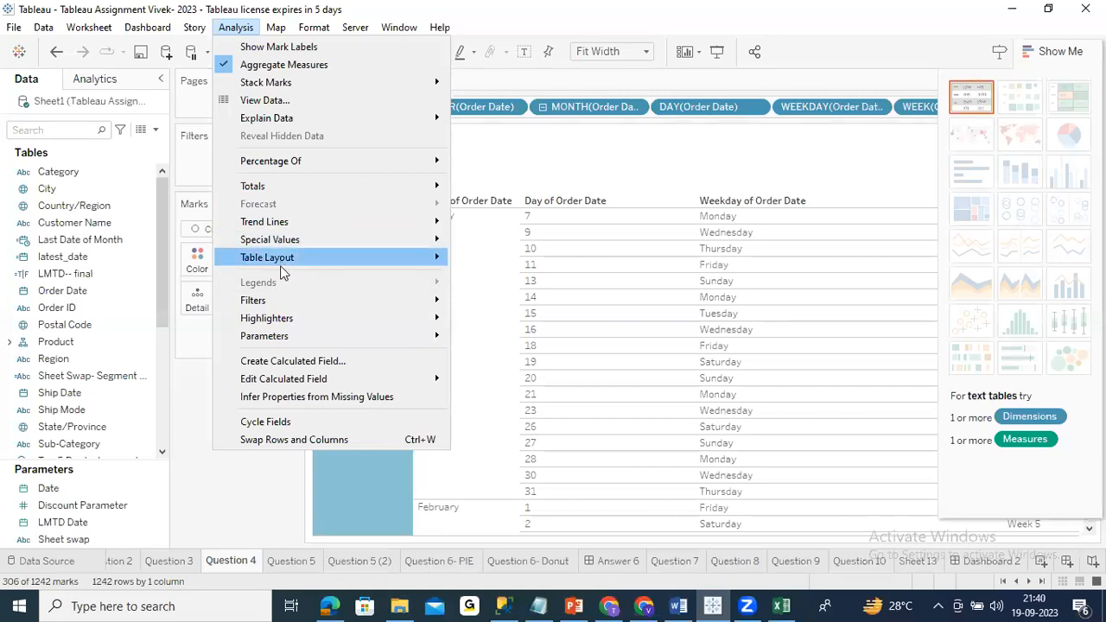
{"action": "mouse_move", "coordinate": [285, 244]}
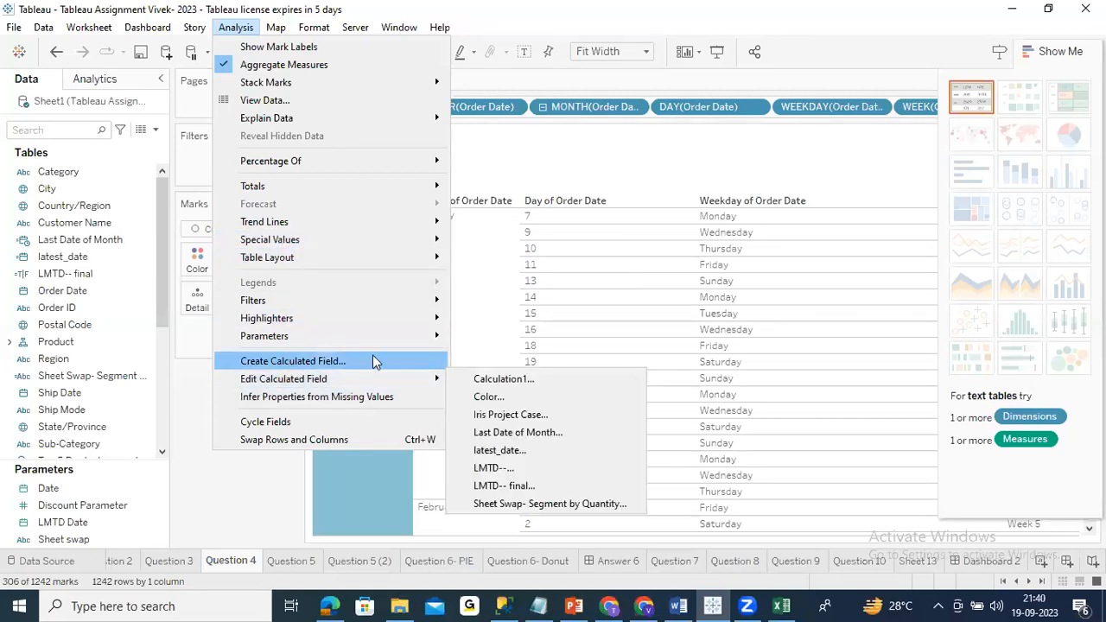
{"action": "mouse_move", "coordinate": [282, 383]}
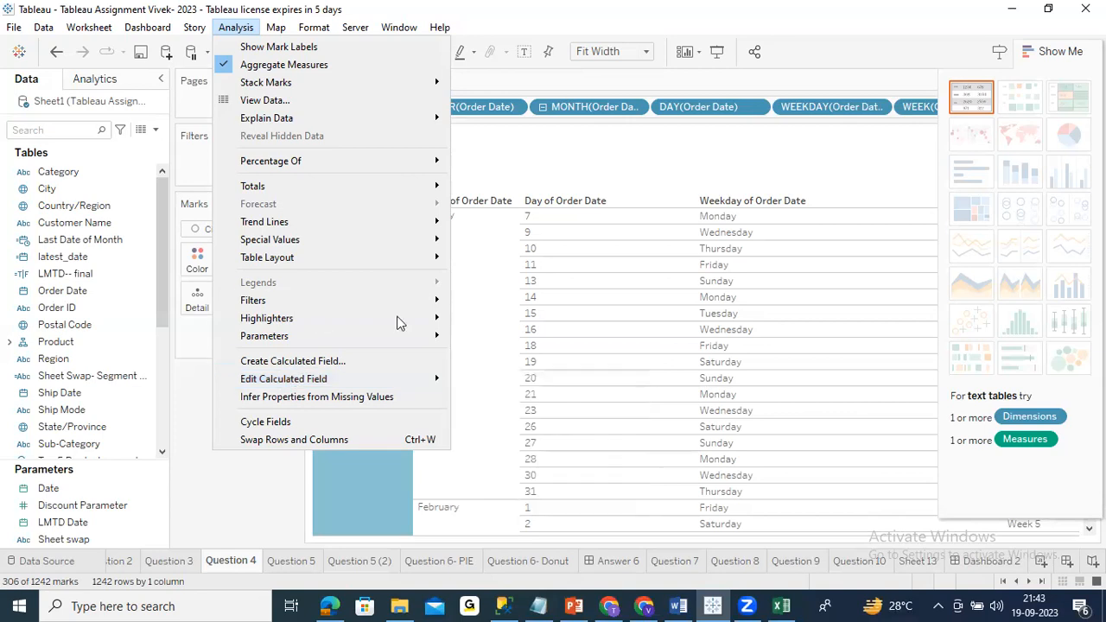
Examine the formatting commands and the server commands, including user filters, from the Question 4 sheet without applying any
{"action": "left_click", "coordinate": [318, 32]}
{"action": "left_click", "coordinate": [318, 32]}
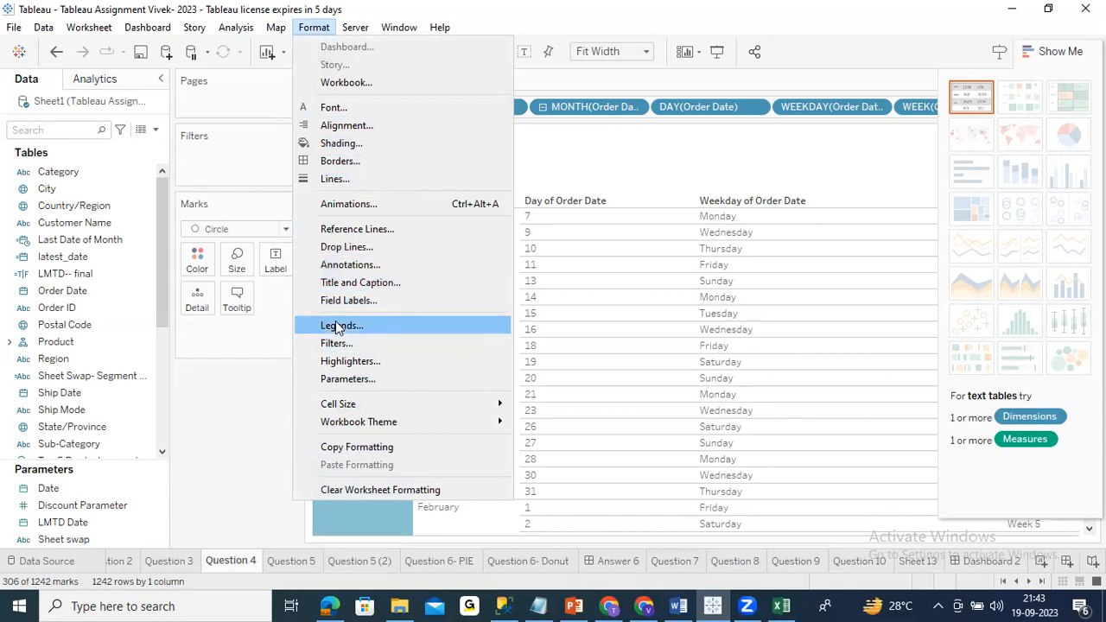
{"action": "left_click", "coordinate": [354, 29]}
{"action": "left_click", "coordinate": [355, 31]}
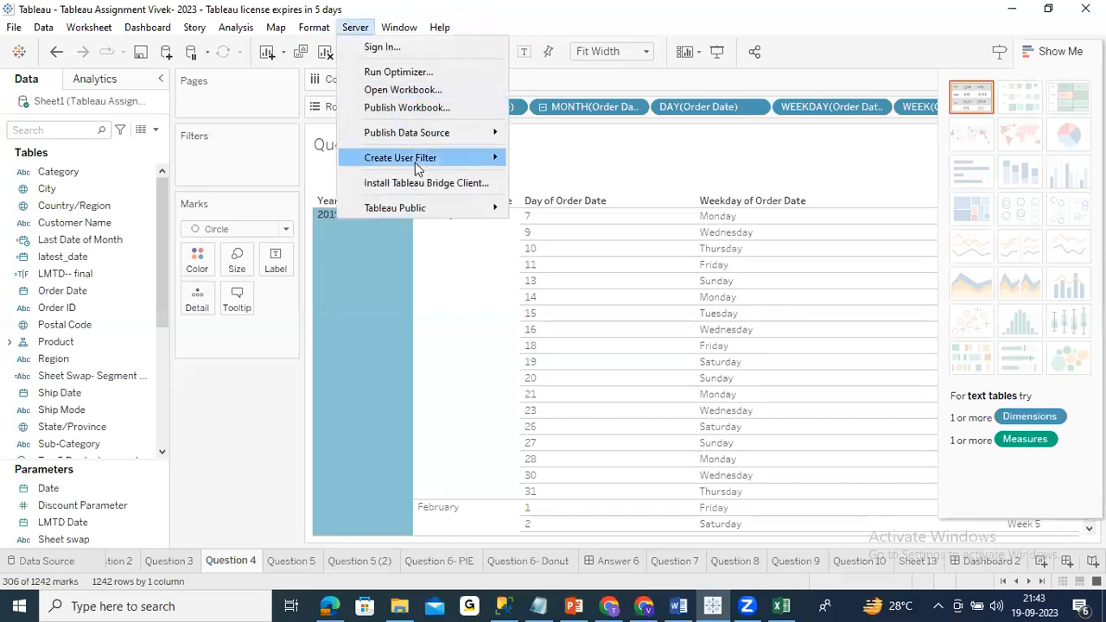
{"action": "mouse_move", "coordinate": [415, 163]}
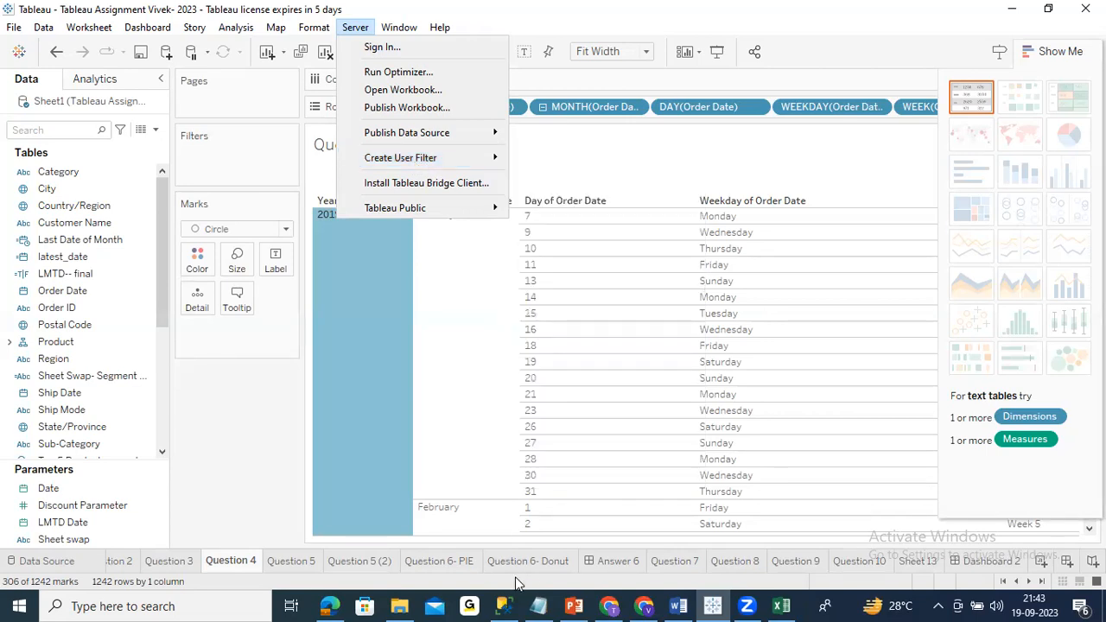
Switch to the Question 6- Donut sheet and examine its server sign-in and publishing commands without applying any
{"action": "left_click", "coordinate": [523, 563]}
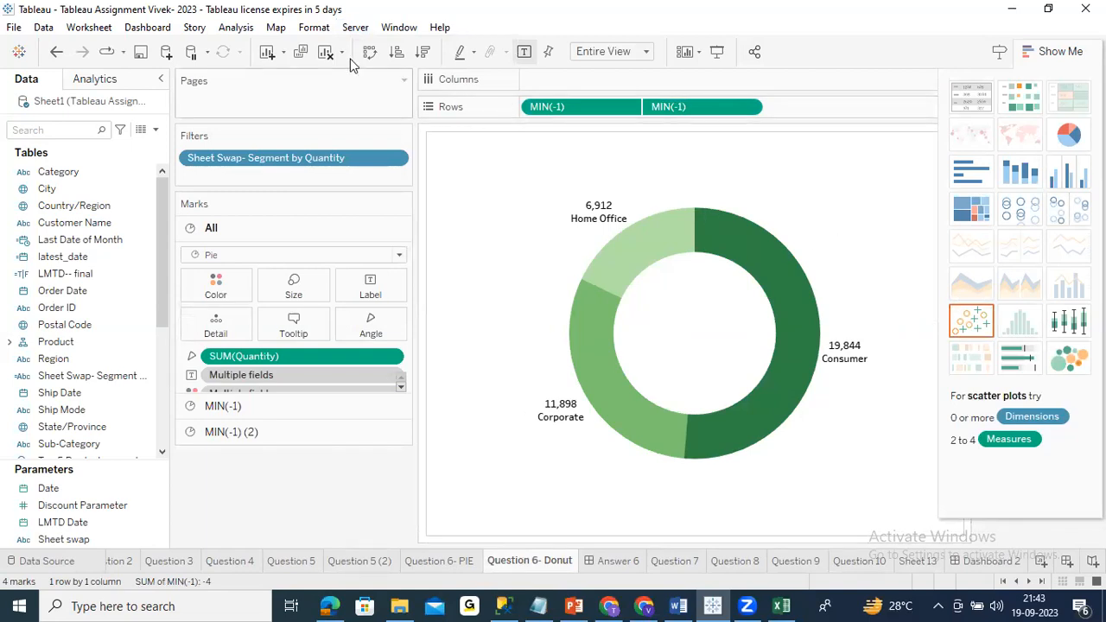
{"action": "left_click", "coordinate": [357, 32]}
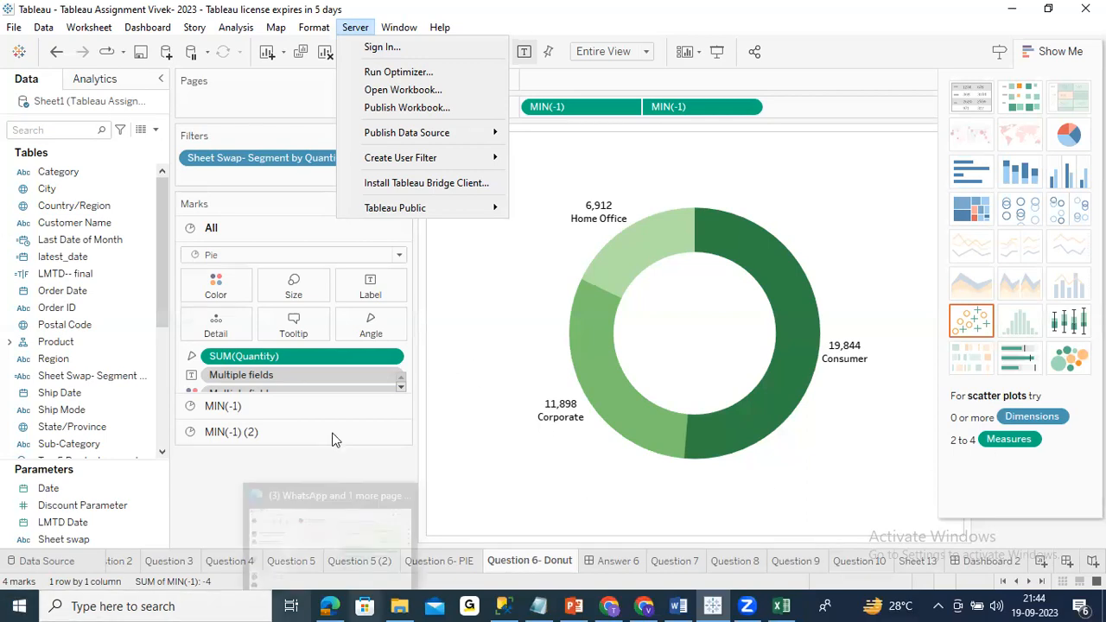
{"action": "left_click", "coordinate": [178, 480]}
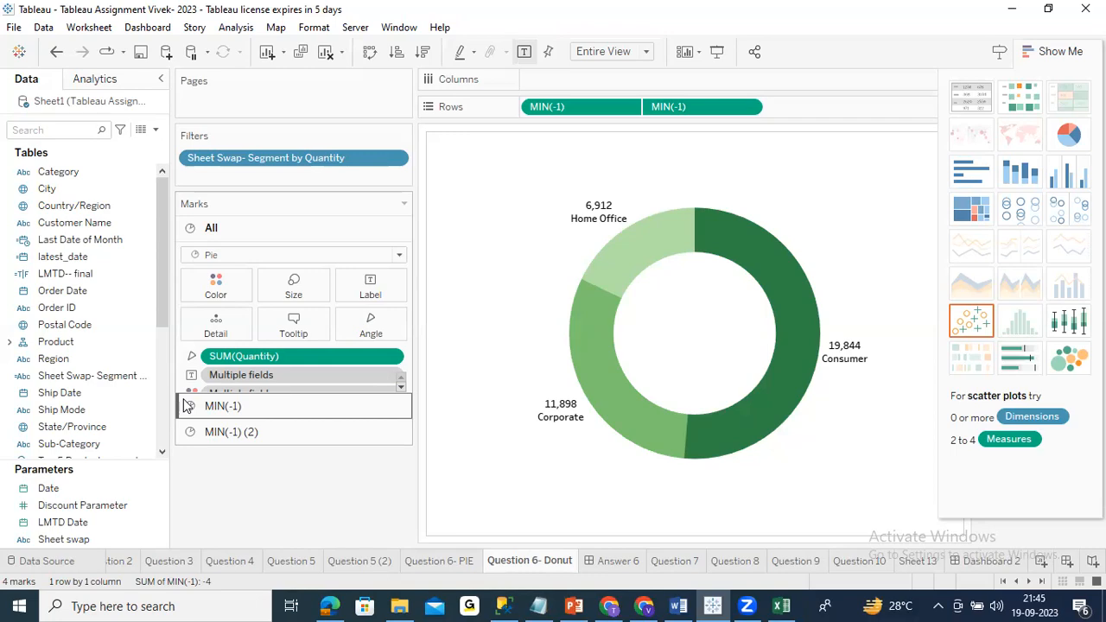
Switch to the Tableau Assignment 2 workbook in Excel and look through Sheet1's column headers as far as State/Province
{"action": "left_click", "coordinate": [775, 602]}
{"action": "left_click", "coordinate": [86, 177]}
{"action": "key", "text": "Right"}
{"action": "key", "text": "Right"}
{"action": "key", "text": "Right"}
{"action": "key", "text": "Right"}
{"action": "key", "text": "Right"}
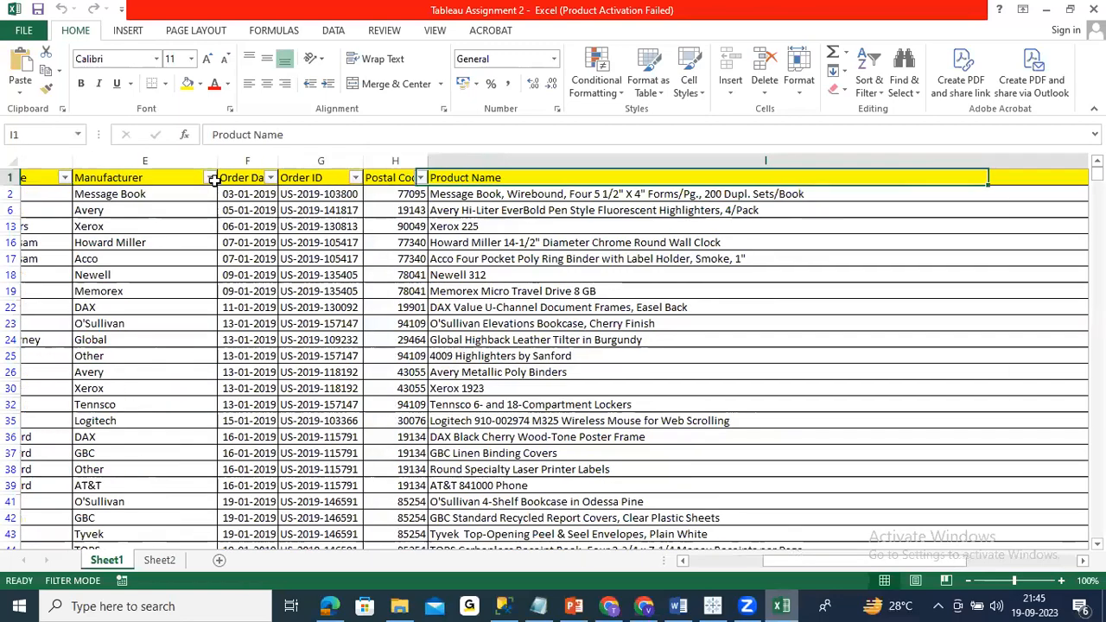
{"action": "key", "text": "Right"}
{"action": "key", "text": "Right"}
{"action": "key", "text": "Right"}
{"action": "key", "text": "Right"}
{"action": "key", "text": "Right"}
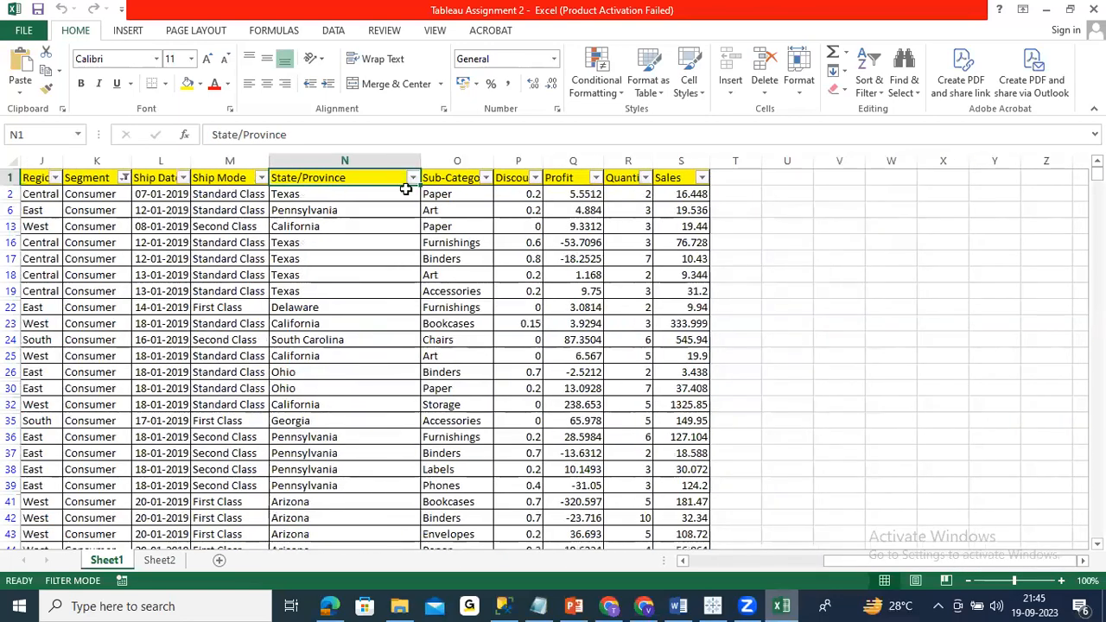
Review the row 16 record from Quantity back to Category and look over the neighbouring Category and Manufacturer entries
{"action": "left_click", "coordinate": [606, 243]}
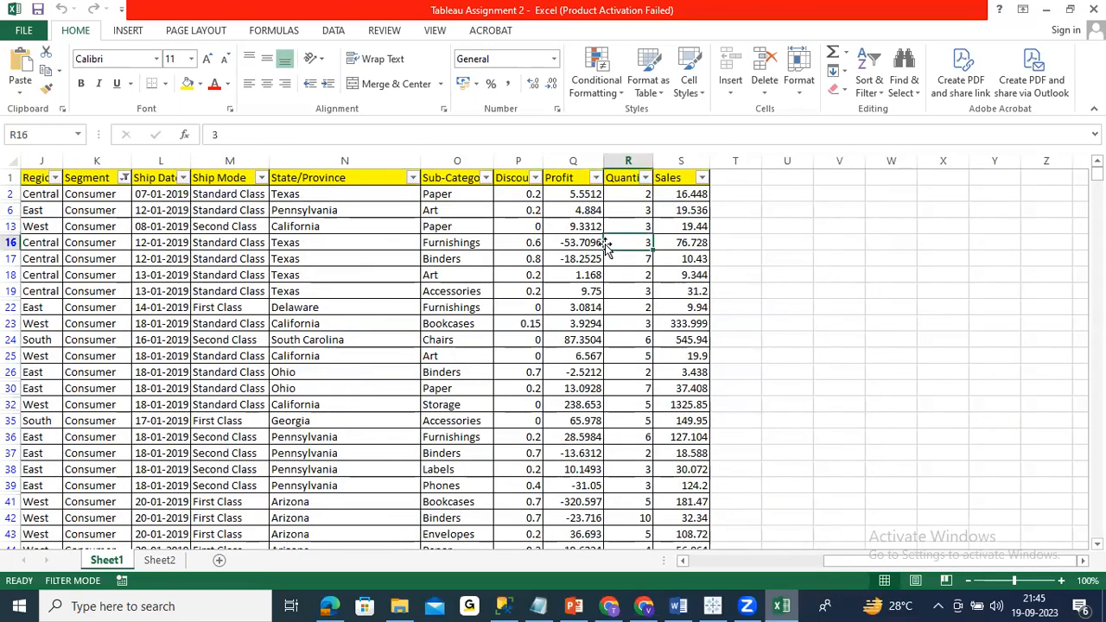
{"action": "key", "text": "Left"}
{"action": "key", "text": "Left"}
{"action": "key", "text": "Left"}
{"action": "key", "text": "Left"}
{"action": "key", "text": "Left"}
{"action": "key", "text": "Left"}
{"action": "key", "text": "Left"}
{"action": "key", "text": "Left"}
{"action": "key", "text": "Left"}
{"action": "key", "text": "Left"}
{"action": "key", "text": "Left"}
{"action": "key", "text": "Left"}
{"action": "key", "text": "Left"}
{"action": "key", "text": "Left"}
{"action": "key", "text": "Left"}
{"action": "key", "text": "Left"}
{"action": "key", "text": "Left"}
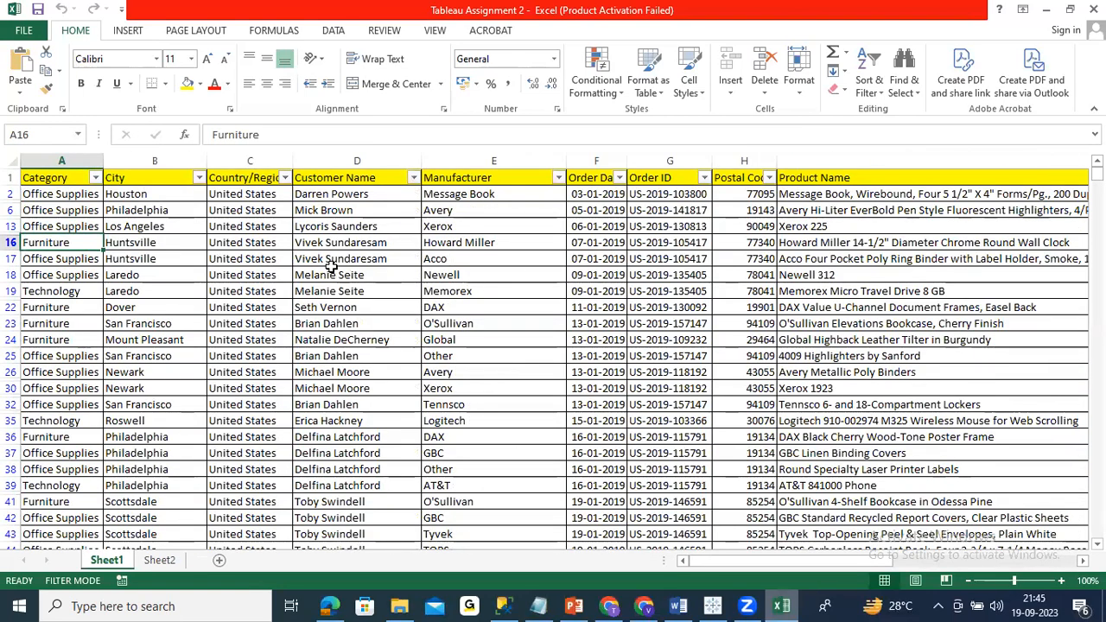
{"action": "left_click", "coordinate": [286, 243]}
{"action": "left_click", "coordinate": [91, 211]}
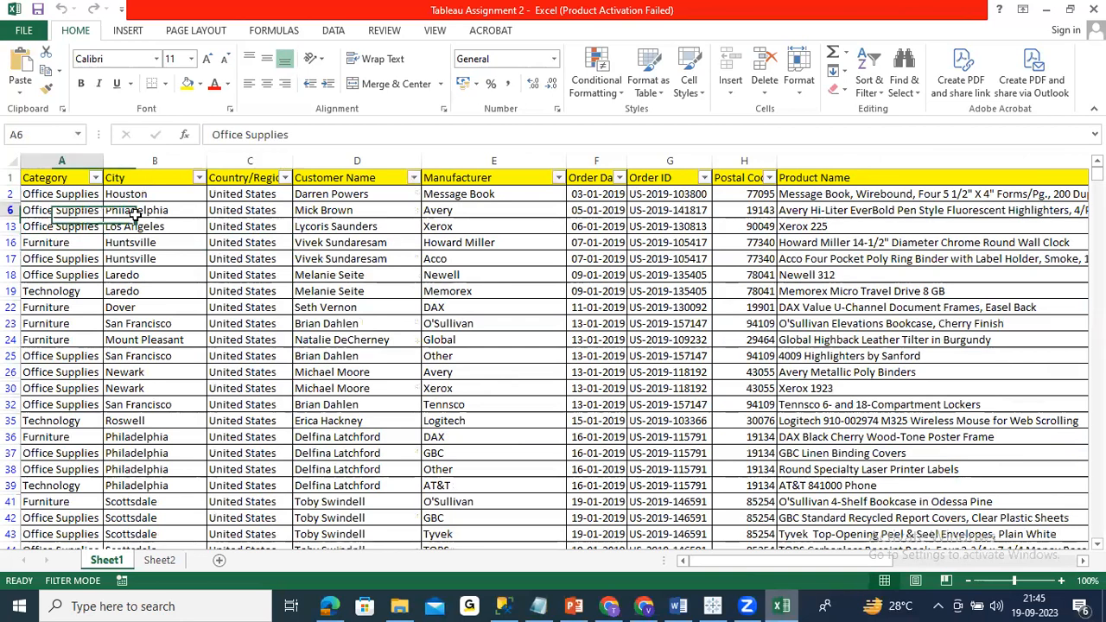
{"action": "left_click", "coordinate": [494, 272]}
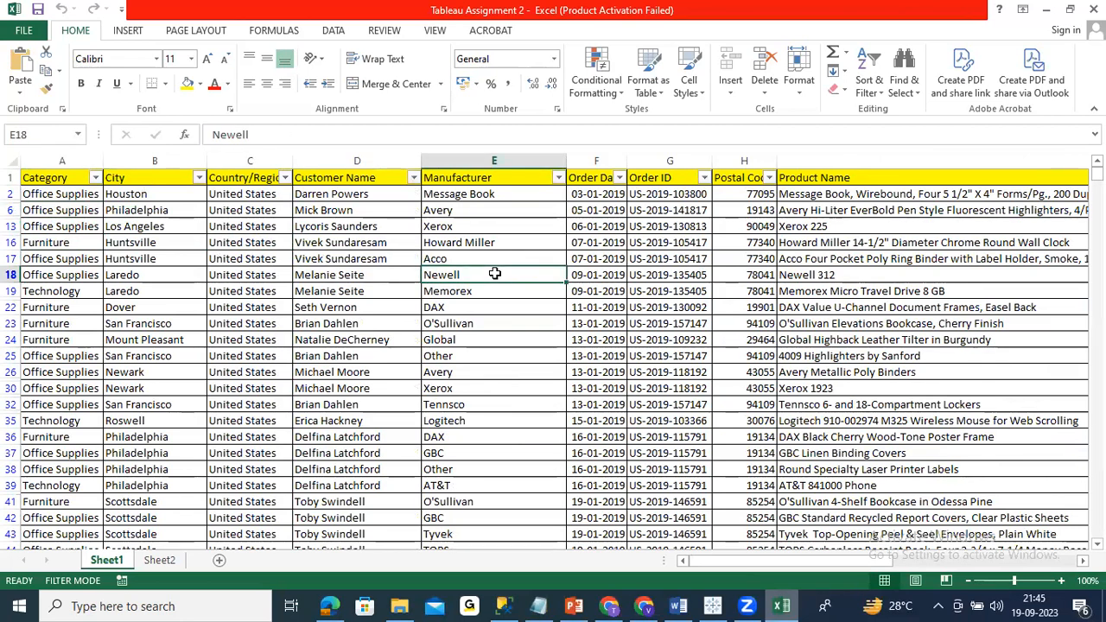